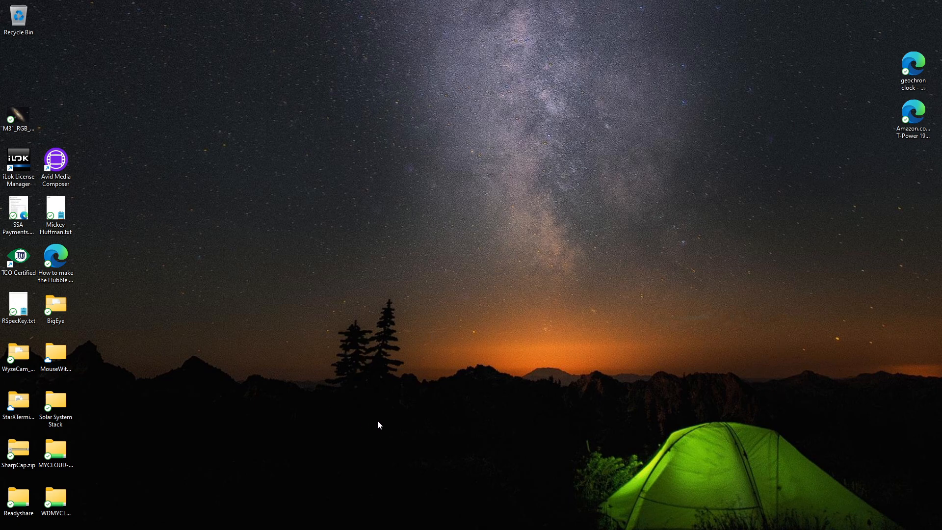
In the Edge browser, open the Seti Astro site's Cosmic Clarity page and view its parent Drive download folder.
mouse_move(299, 528)
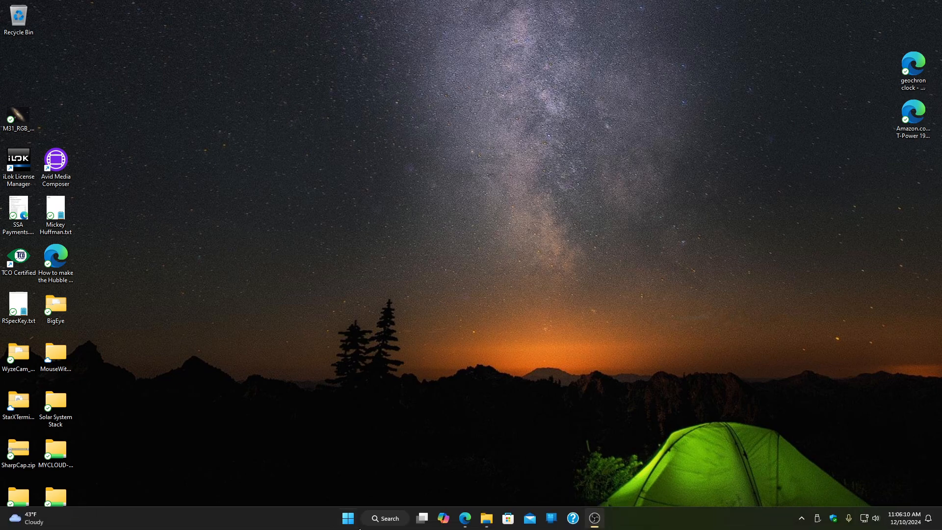
click(465, 518)
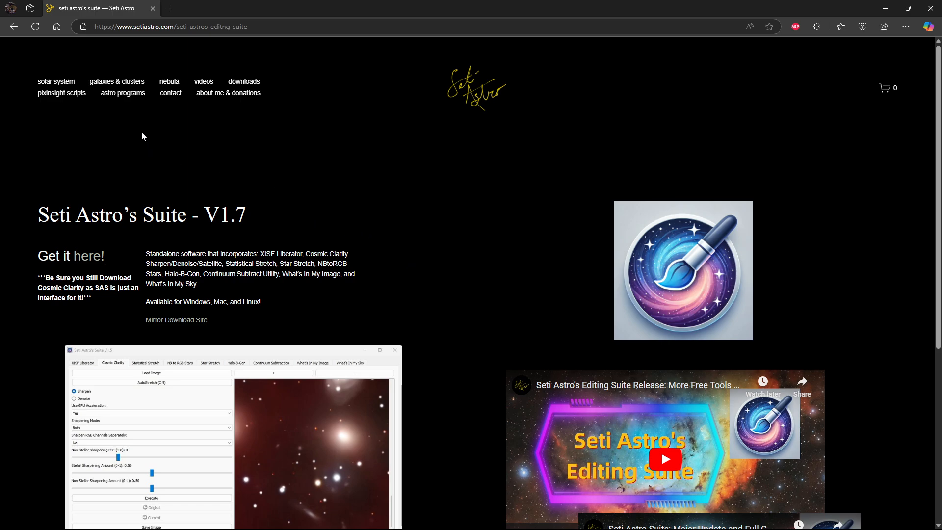
mouse_move(123, 99)
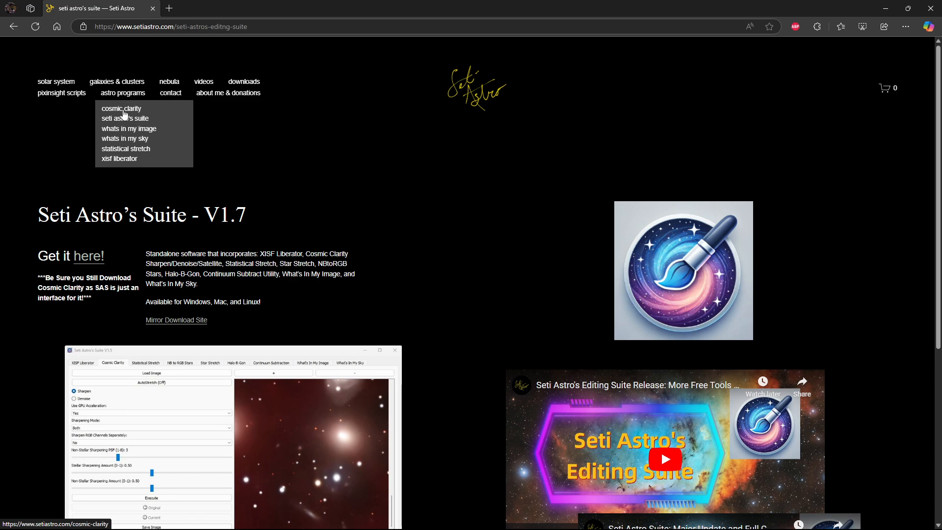
click(123, 111)
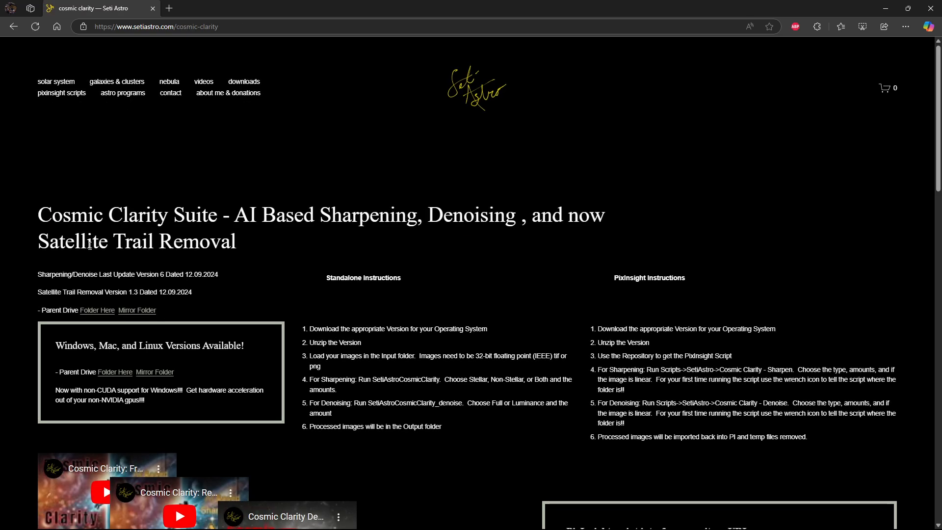
click(90, 315)
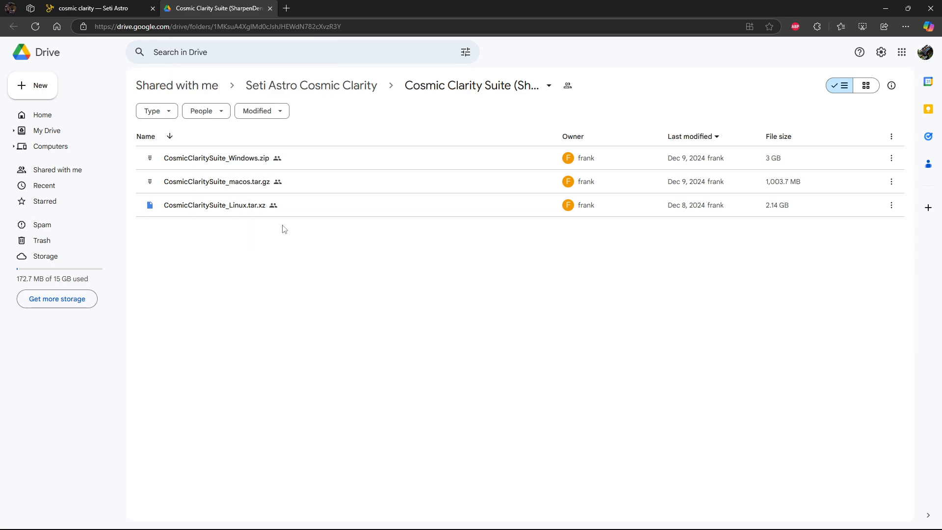
click(270, 9)
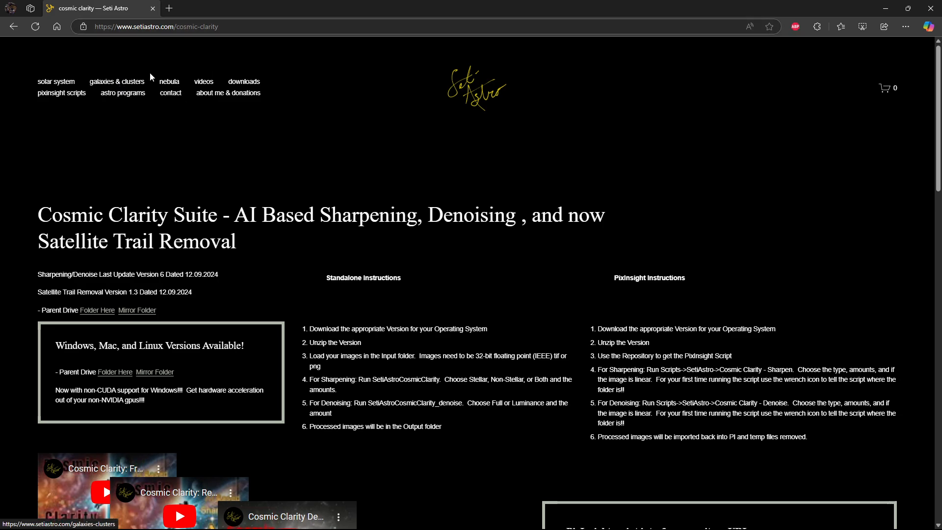
Open the Seti Astro's Suite page and view its Drive download folder, then close the folder and minimize the browser.
mouse_move(122, 94)
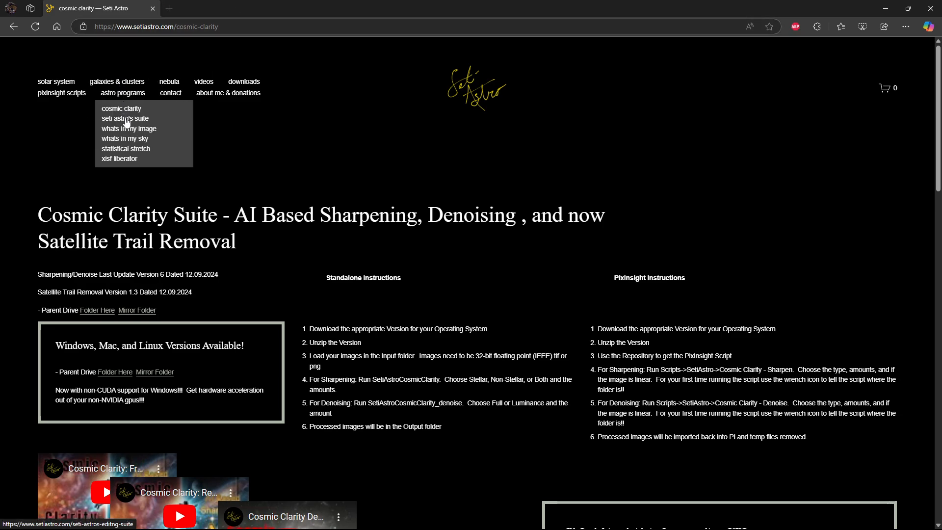
click(128, 119)
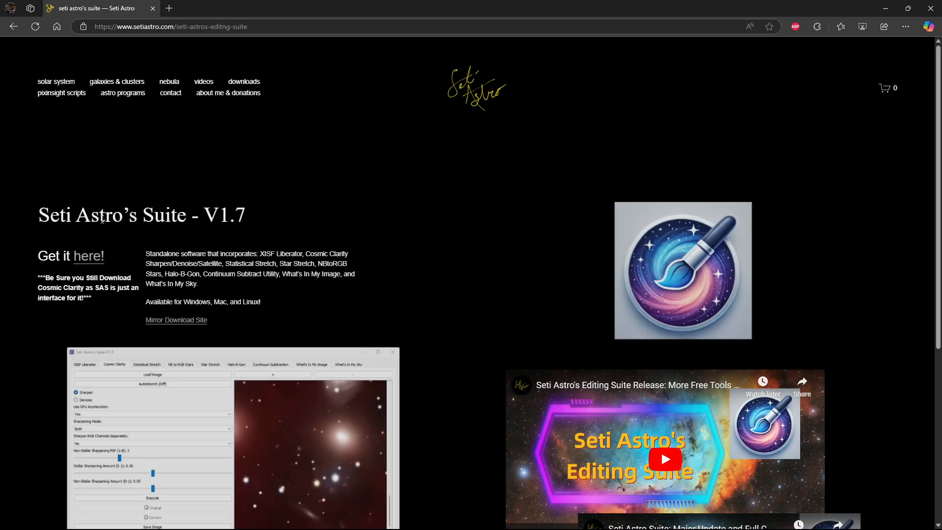
click(92, 258)
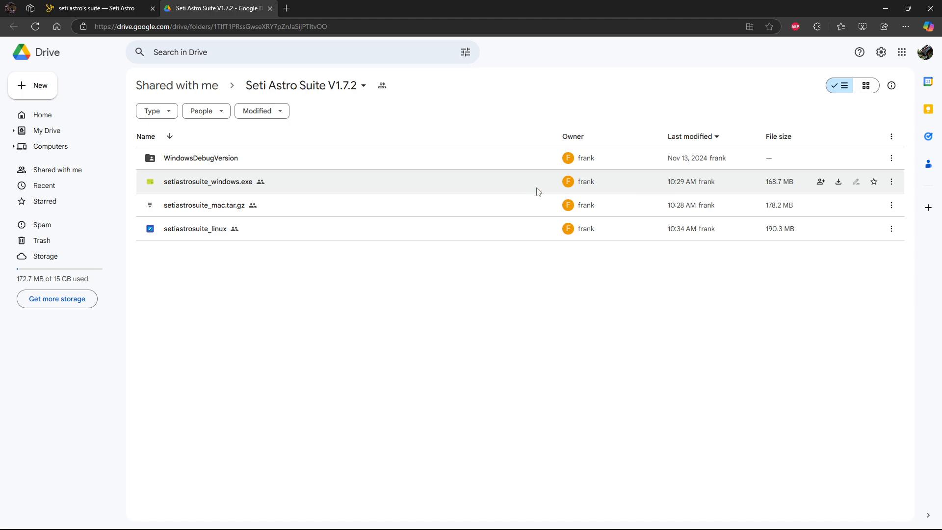
drag(763, 191, 189, 195)
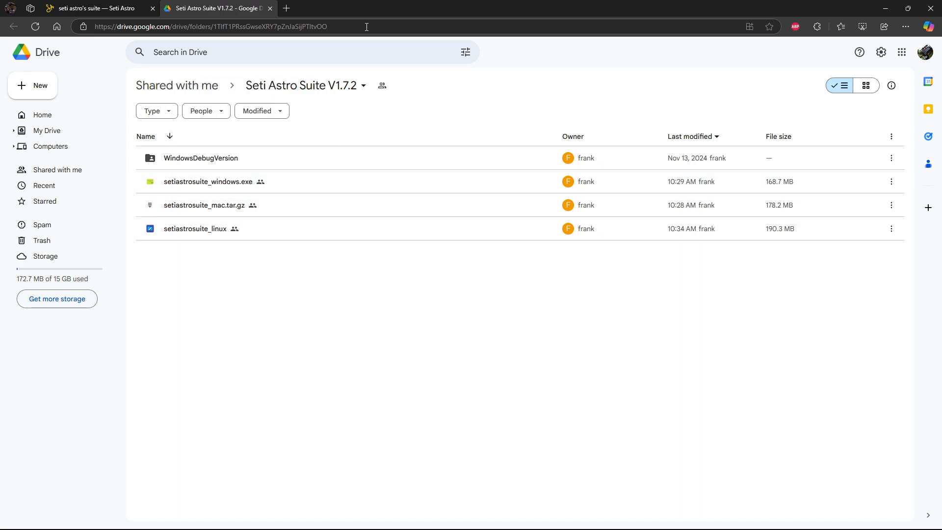
click(269, 8)
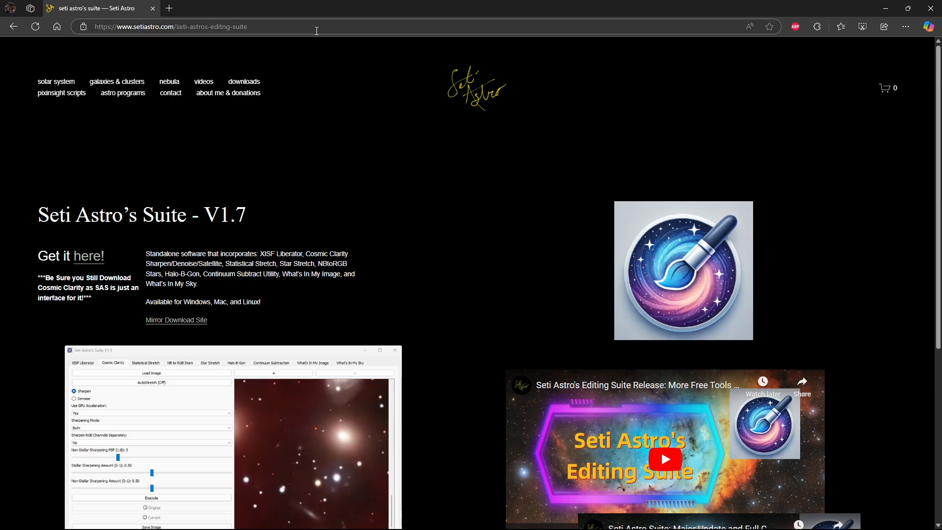
click(885, 8)
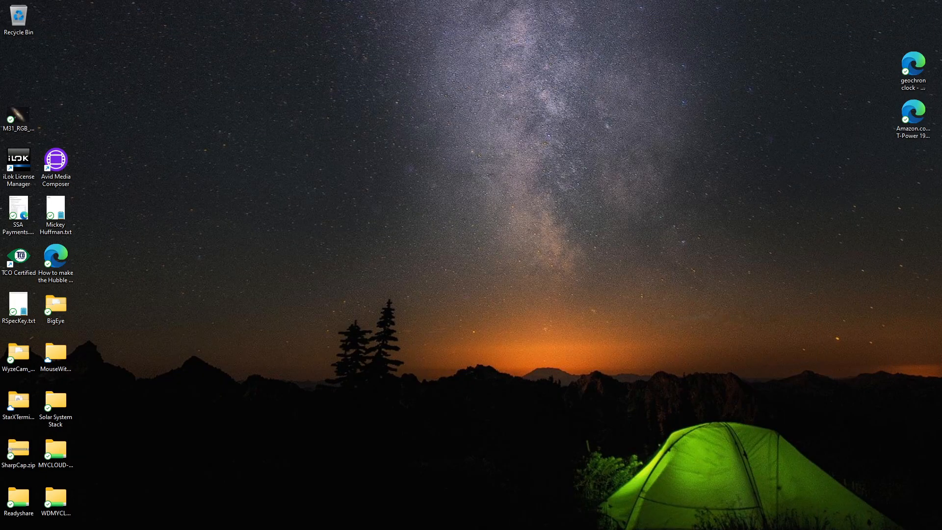
In File Explorer, examine the contents of the Seti Astro folder on the C: drive and close the window.
mouse_move(479, 522)
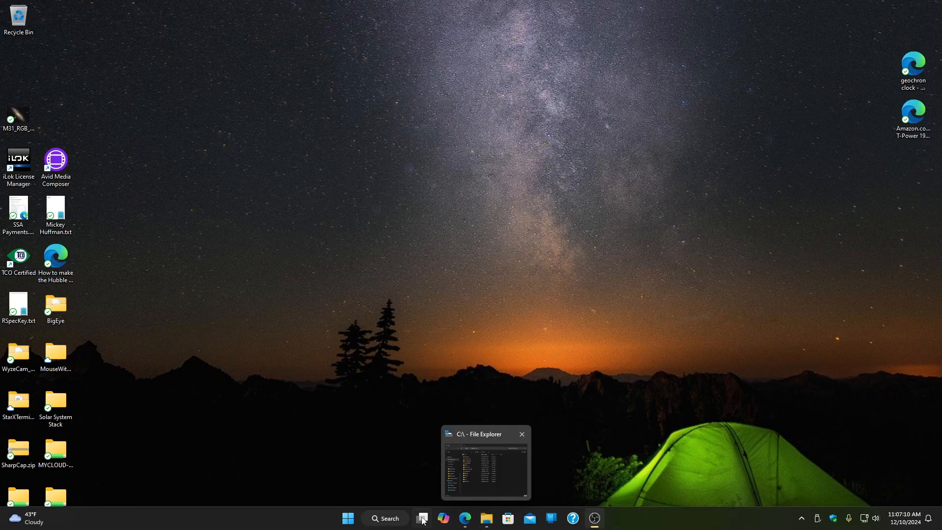
click(488, 525)
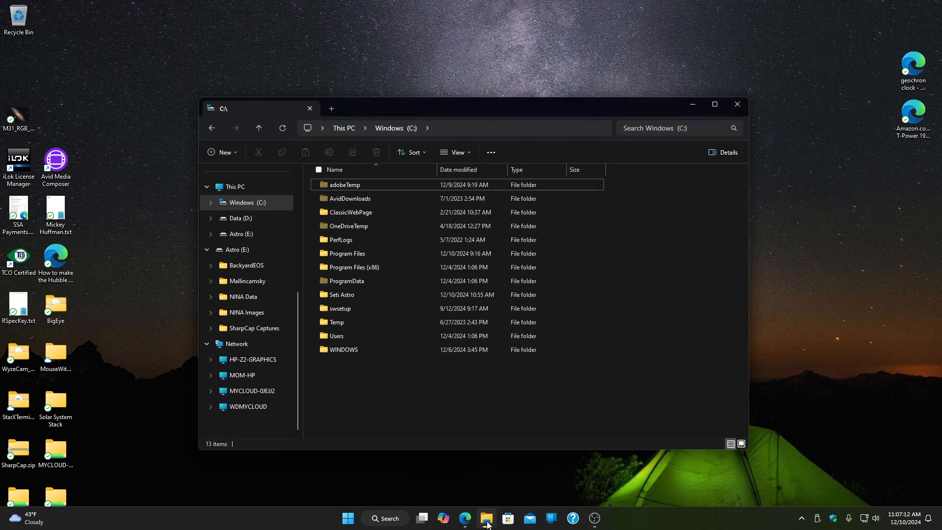
double_click(341, 296)
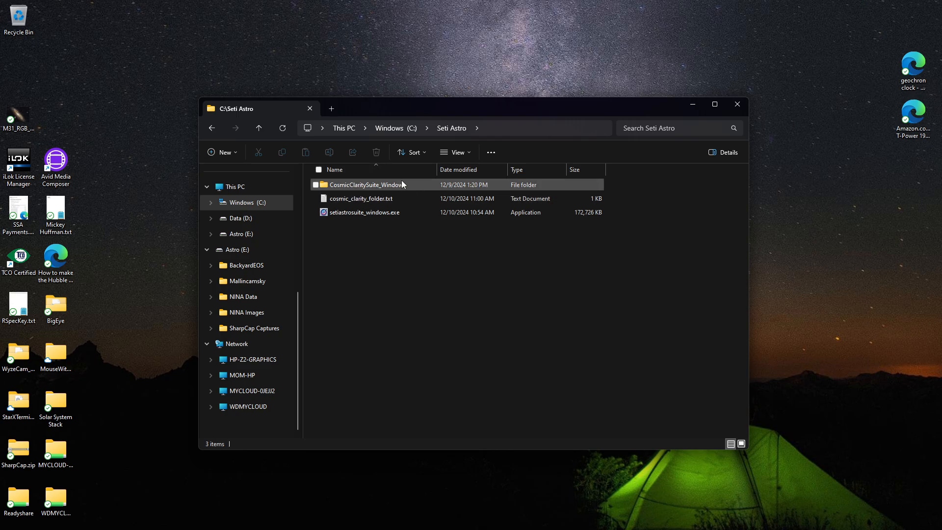
mouse_move(391, 187)
click(737, 104)
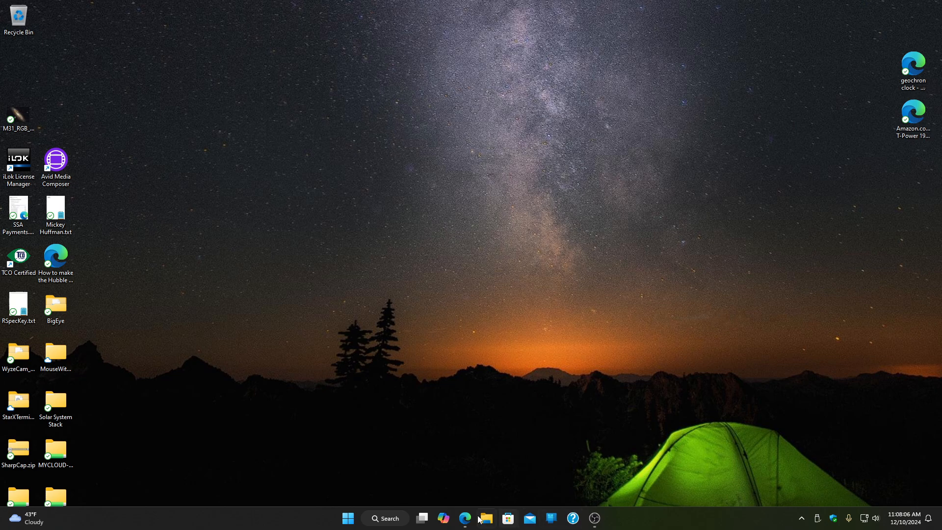
Launch the pinned setiastrosuite_windows program and maximize its window.
click(348, 518)
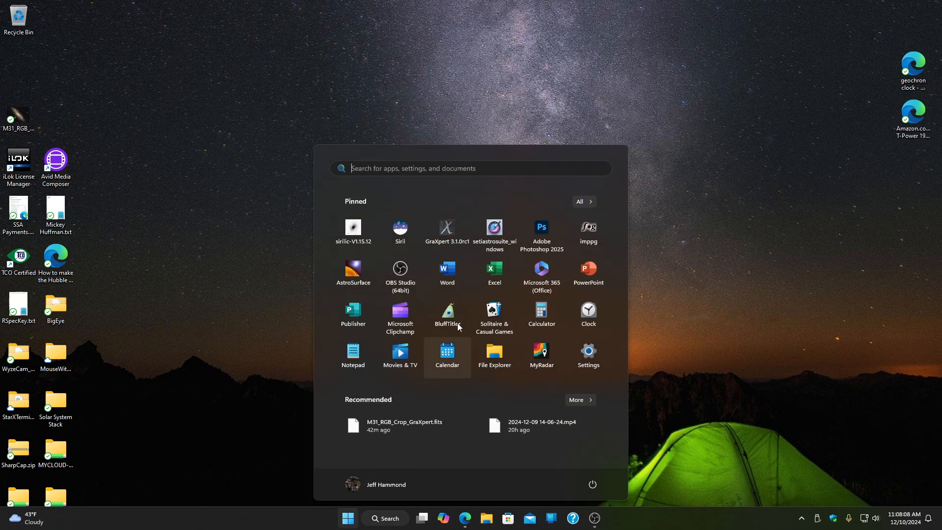
click(482, 230)
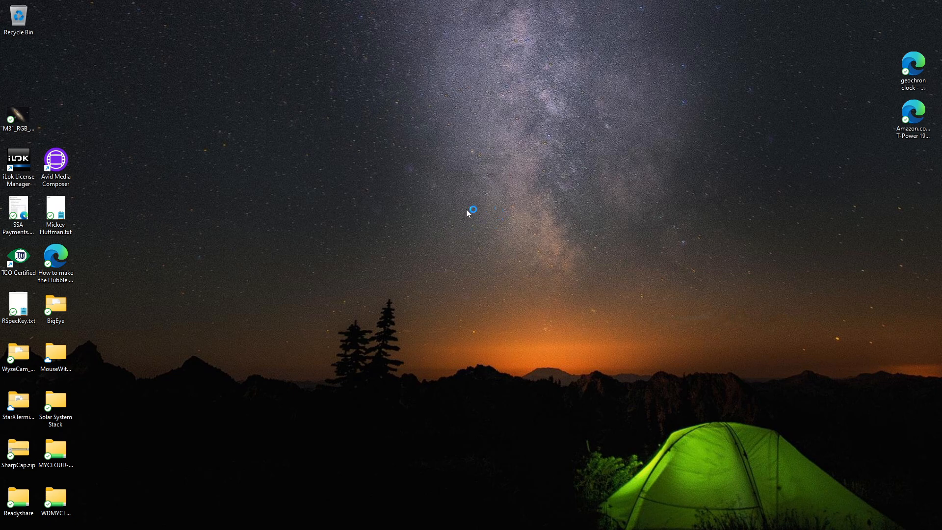
mouse_move(485, 527)
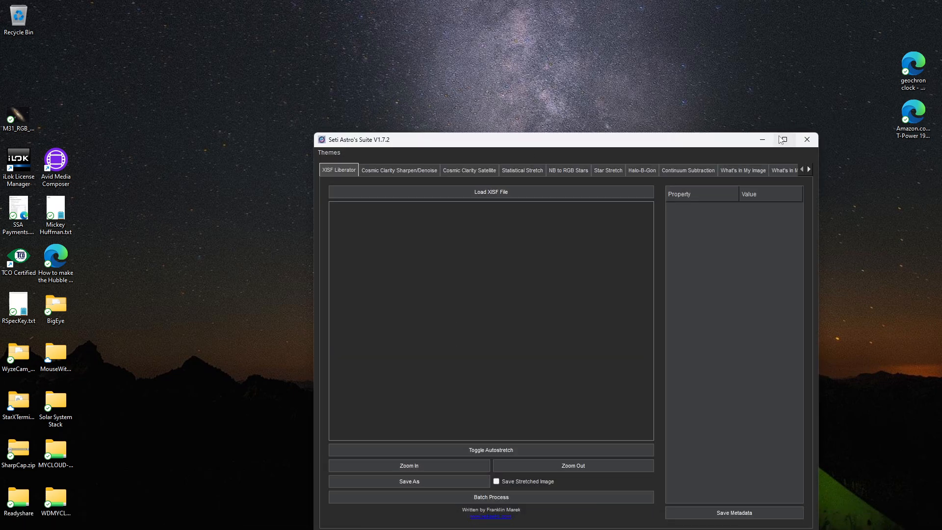
click(785, 139)
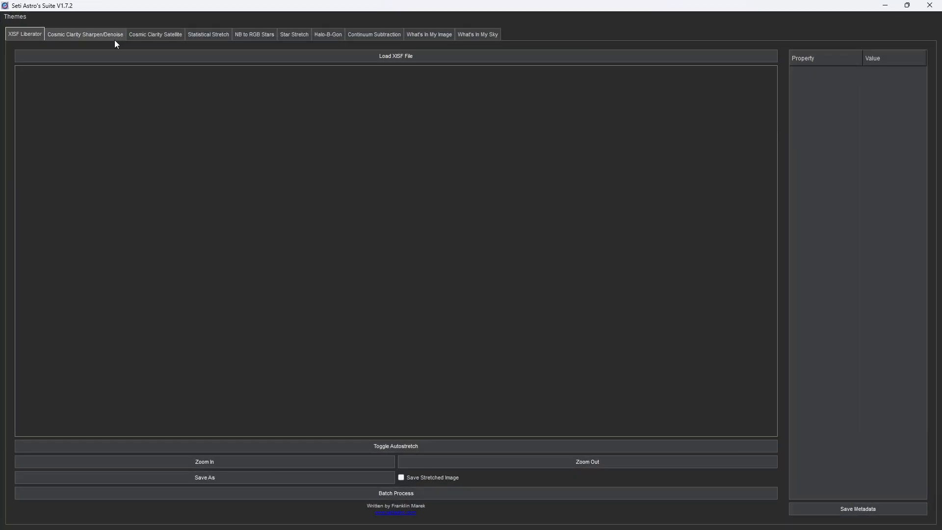
For Cosmic Clarity Sharpen/Denoise, set the Cosmic Clarity folder to CosmicClaritySuite_Windows inside C:\Seti Astro.
click(77, 33)
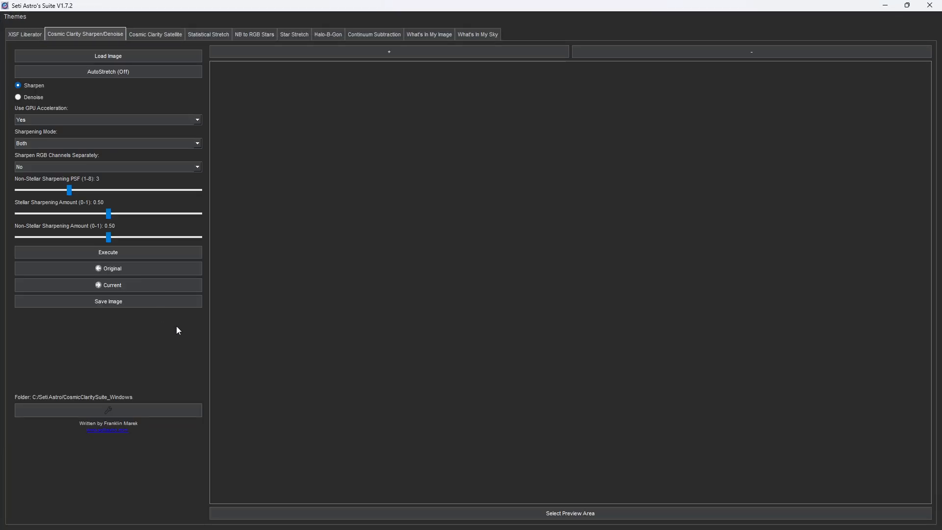
click(104, 411)
click(127, 90)
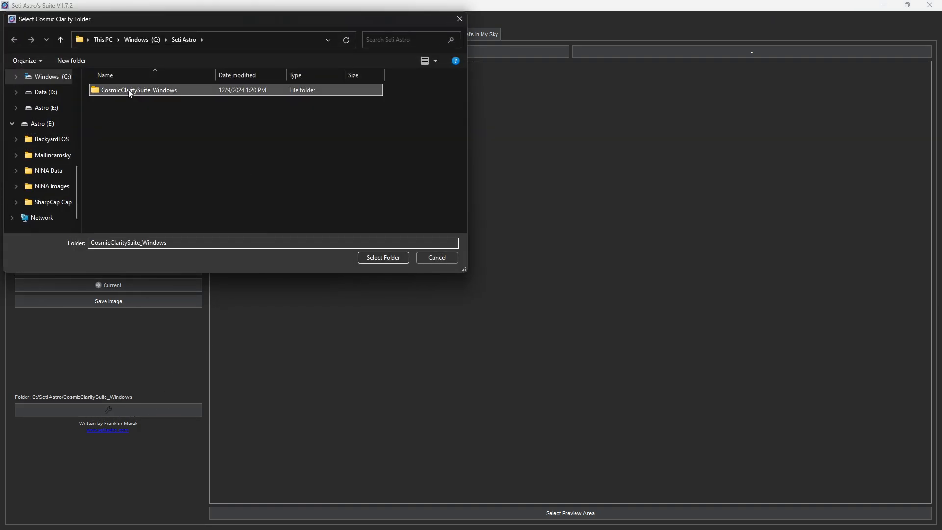
click(387, 259)
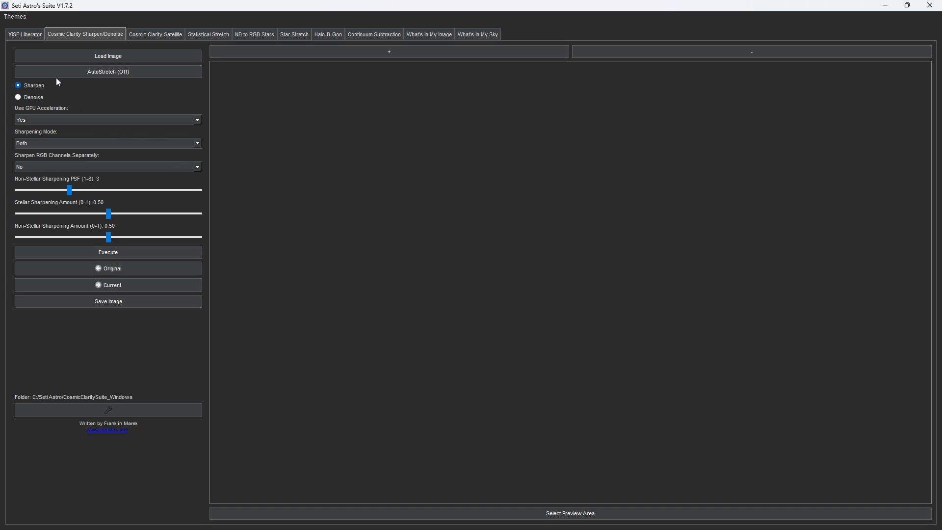
Examine the suite's other tools, from XISF Liberator and Cosmic Clarity Satellite through Continuum Subtraction to What's In My Image.
click(23, 34)
click(153, 35)
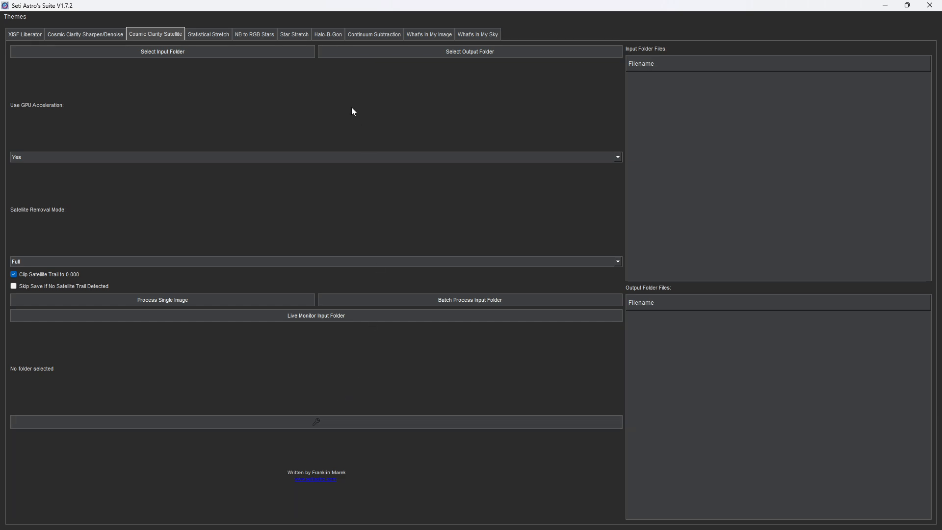
click(208, 34)
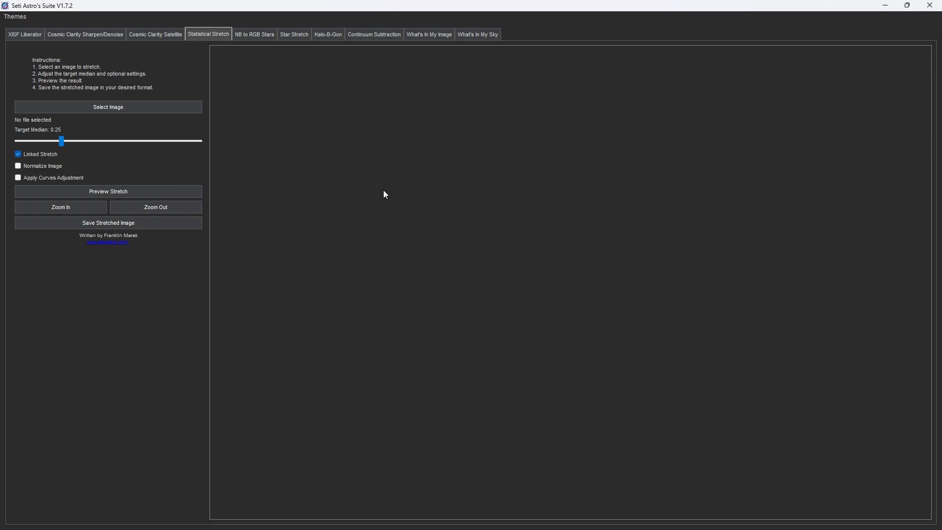
click(254, 35)
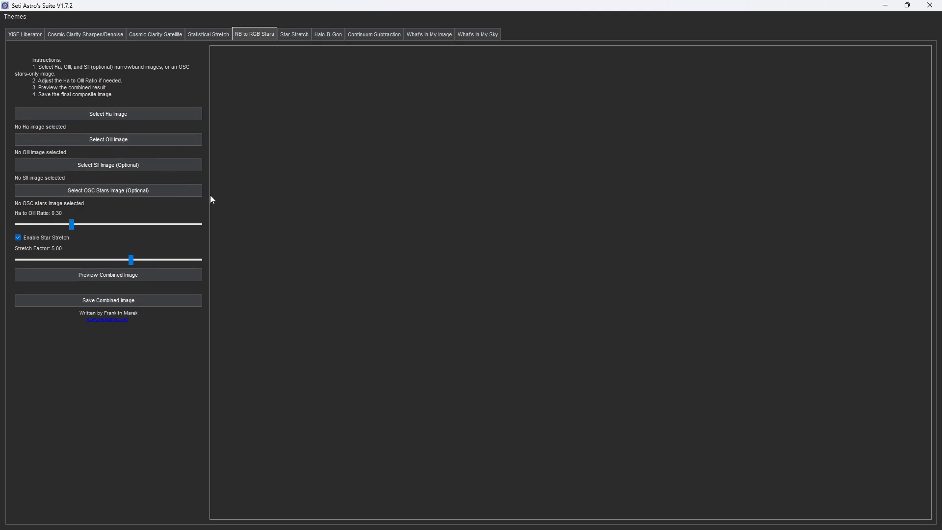
click(295, 35)
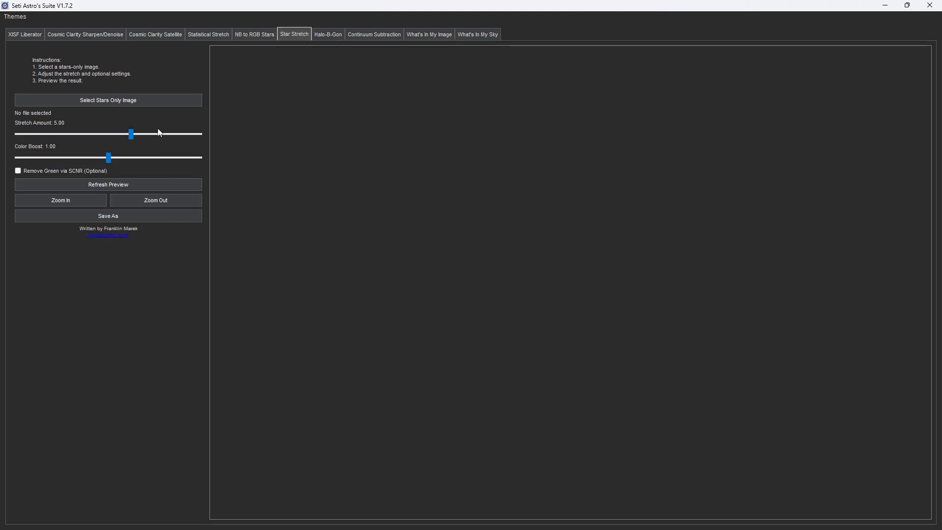
click(321, 35)
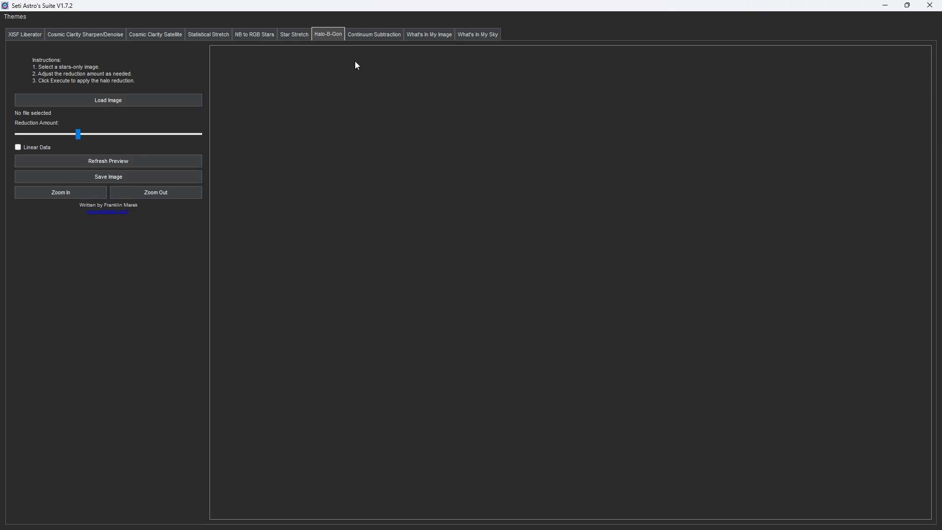
click(378, 35)
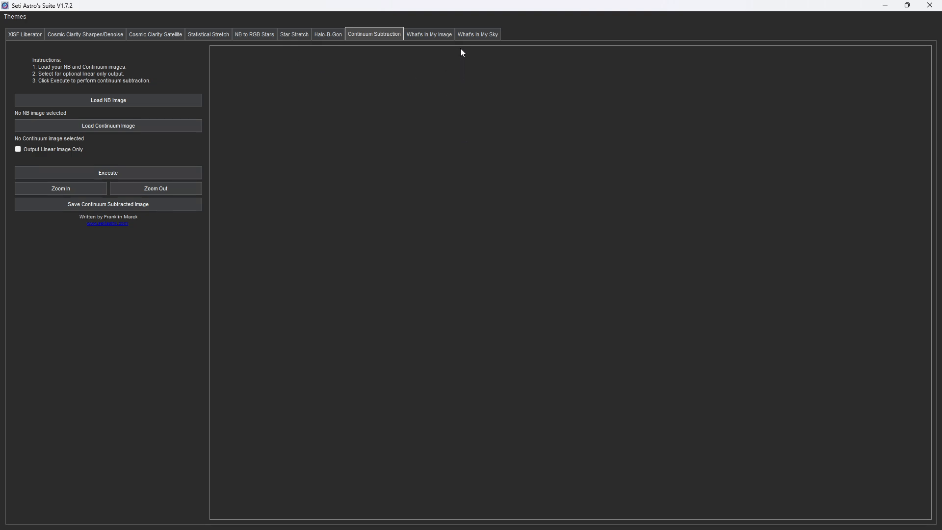
click(434, 35)
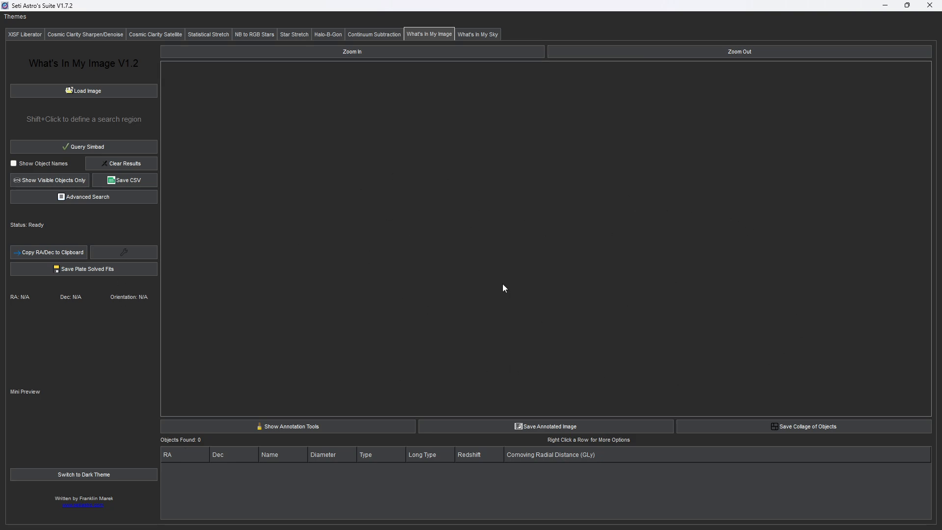
In What's In My Sky, set the latitude to 43, the longitude to -78 and the time to 20:00.
click(478, 37)
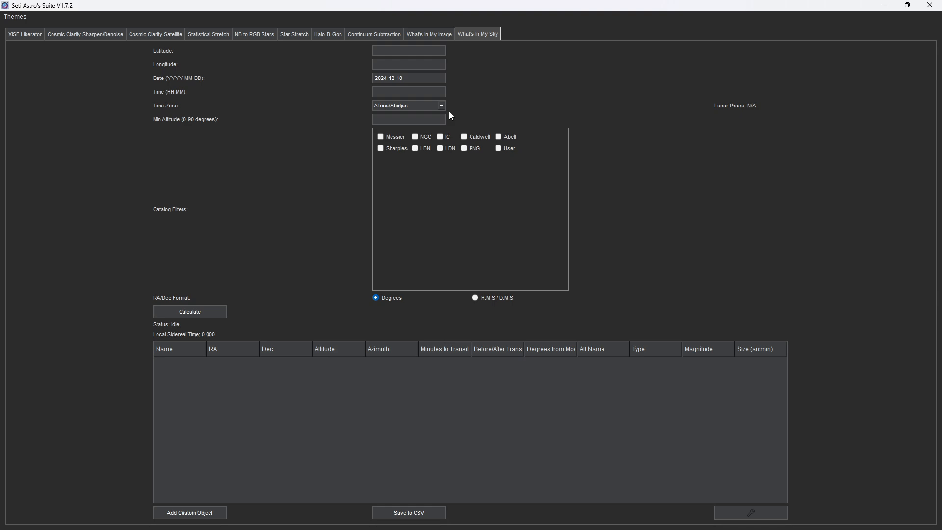
text(43)
text(-78)
key(Tab)
key(Tab)
text(20:00)
Set the time zone to US/Eastern and the minimum altitude to 60 degrees for the sky calculation.
click(436, 104)
scroll(407, 123, down, 12)
drag(441, 130, 445, 157)
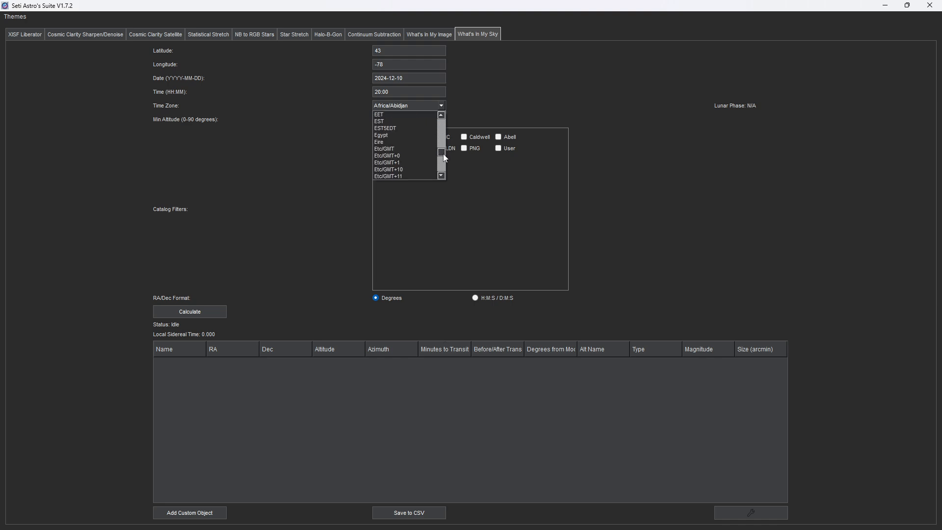
scroll(426, 155, up, 11)
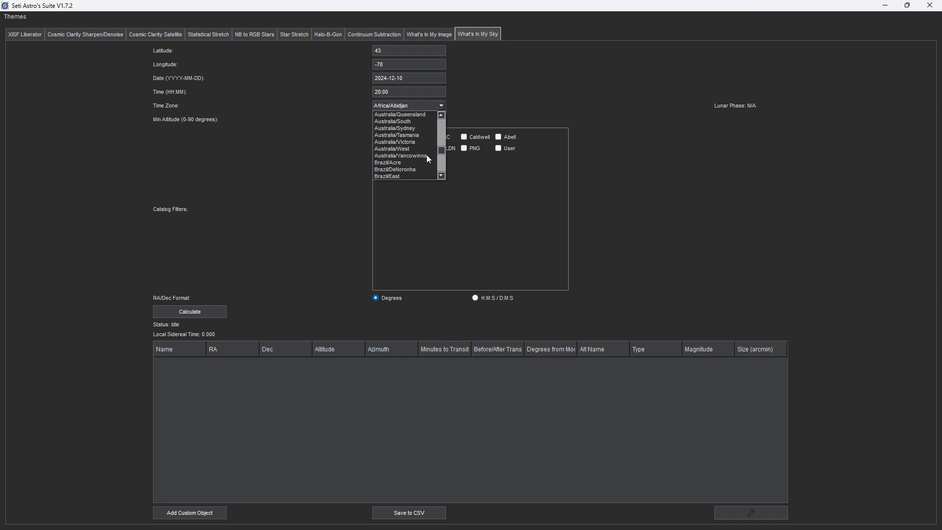
scroll(426, 153, down, 20)
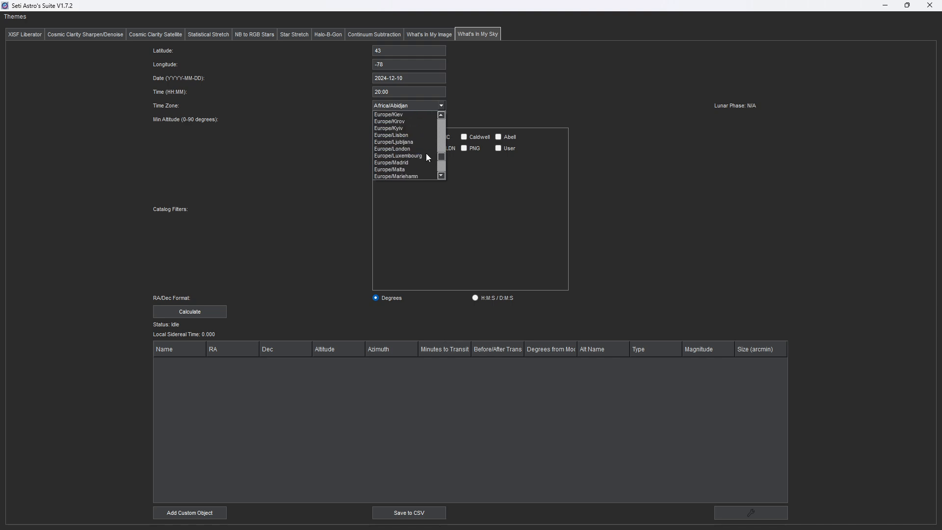
scroll(426, 155, down, 20)
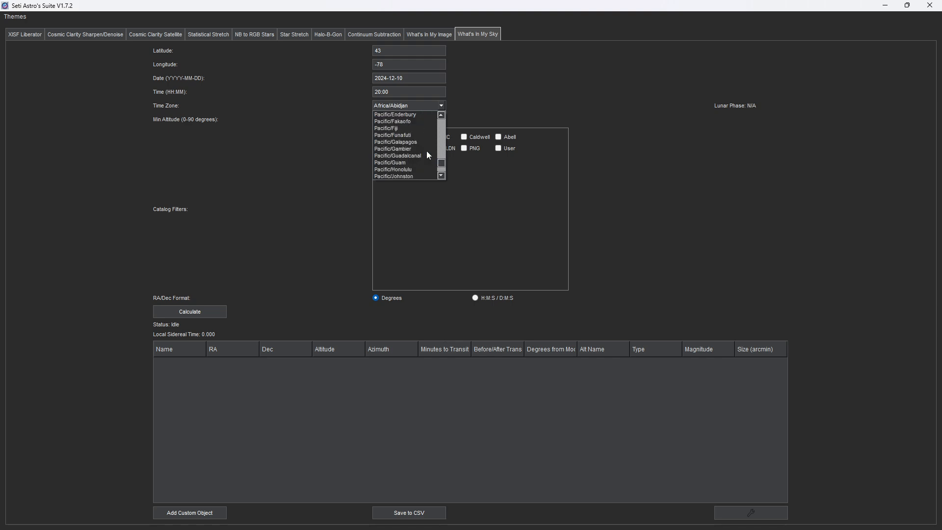
scroll(426, 151, down, 12)
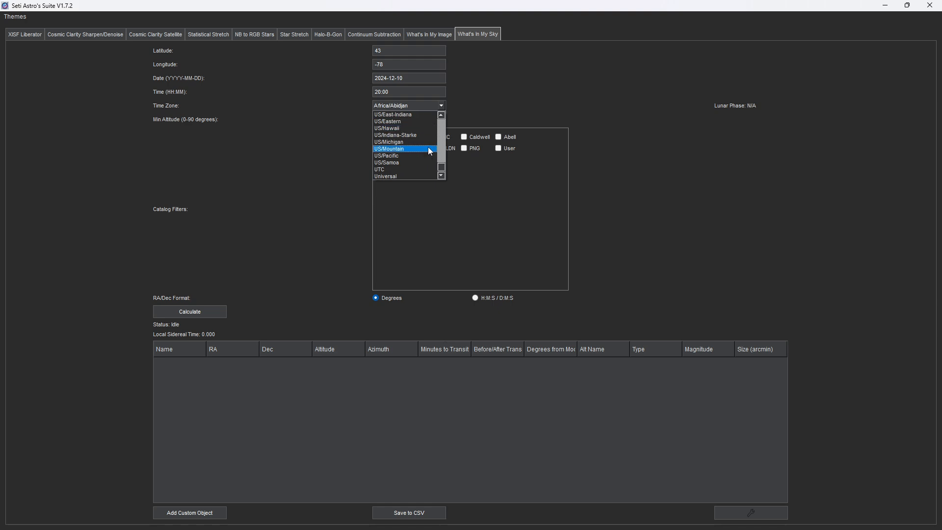
click(413, 121)
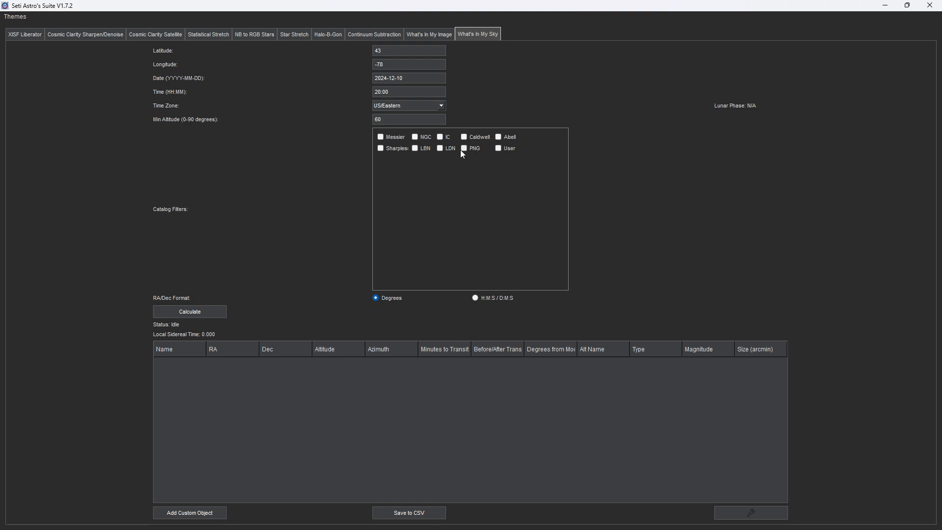
Limit the catalog filters to NGC, calculate the objects in the sky and look through the resulting list.
click(415, 137)
click(185, 314)
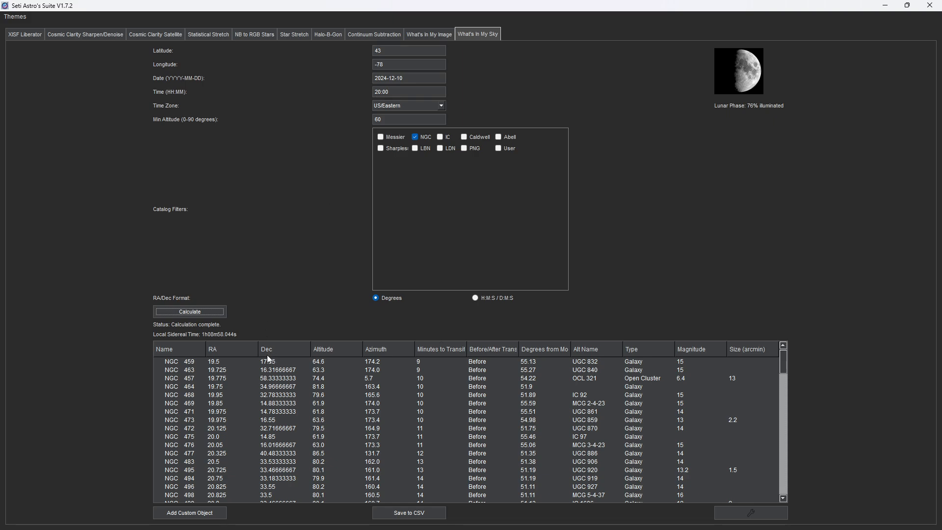
scroll(303, 378, down, 10)
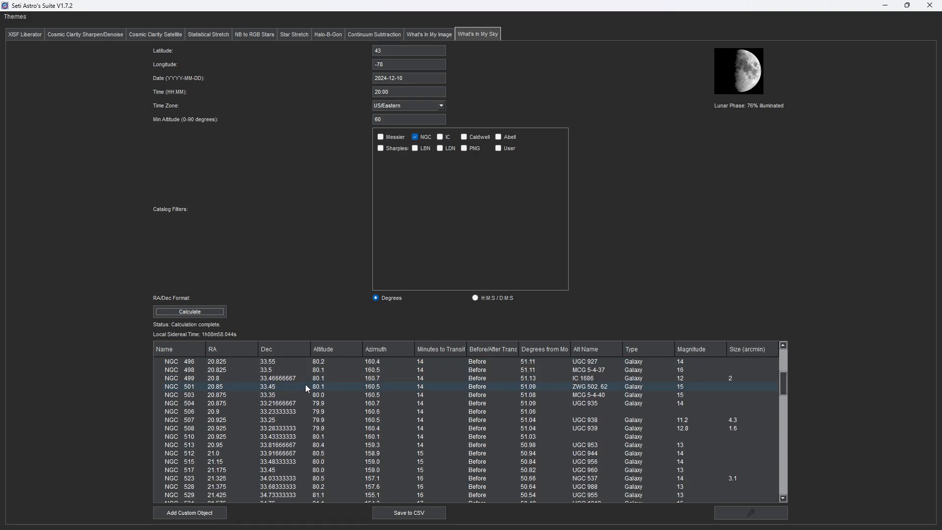
scroll(310, 453, down, 15)
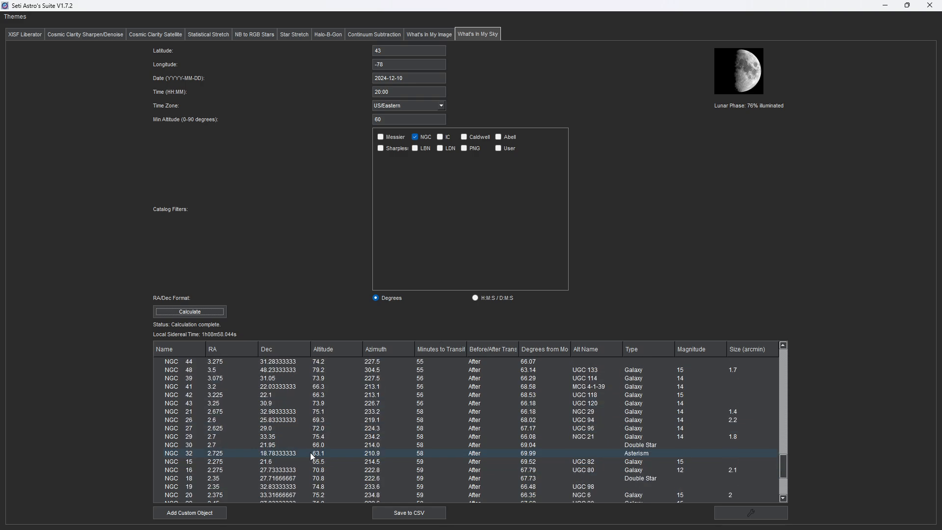
scroll(310, 452, up, 12)
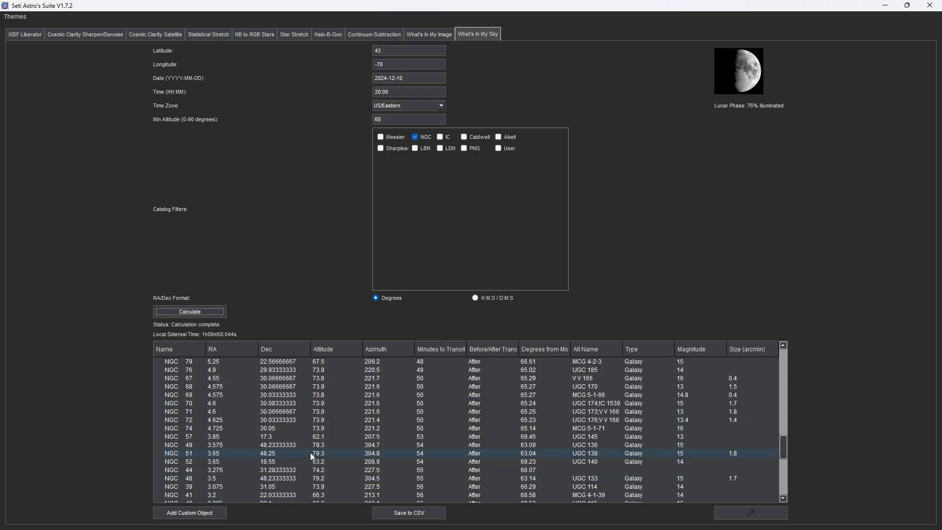
scroll(311, 447, up, 10)
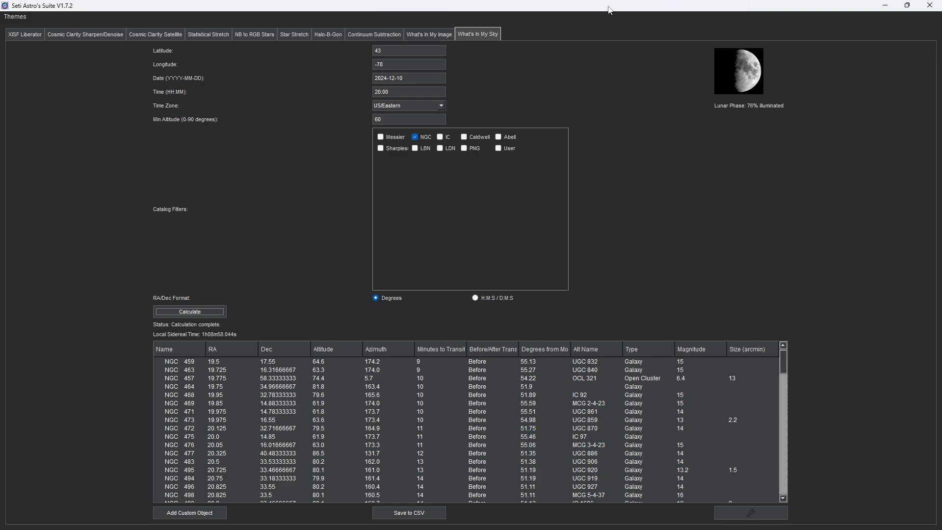
In Cosmic Clarity Sharpen/Denoise, load M31_RGB_Crop_GraXpert.fits from the M31 folder inside NINA Images\DS62CTEC-20241002.
click(79, 34)
click(101, 57)
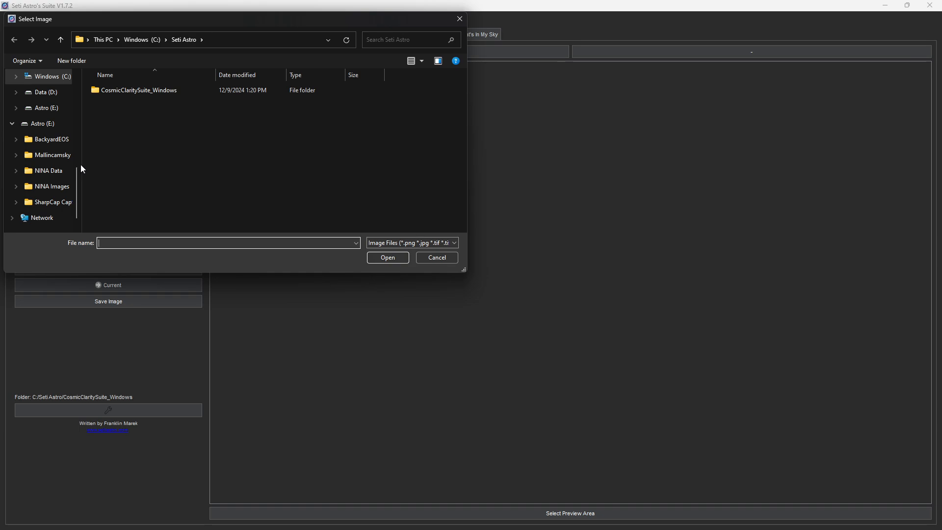
click(53, 186)
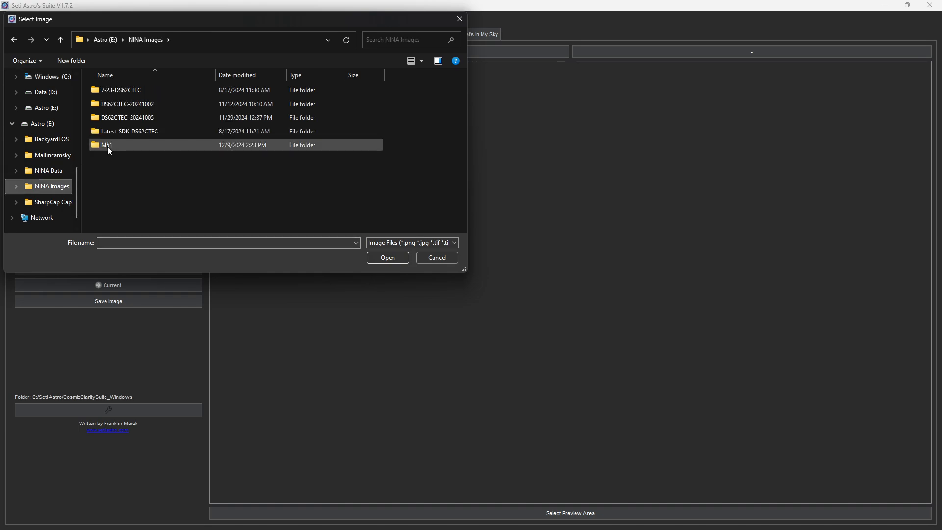
double_click(118, 105)
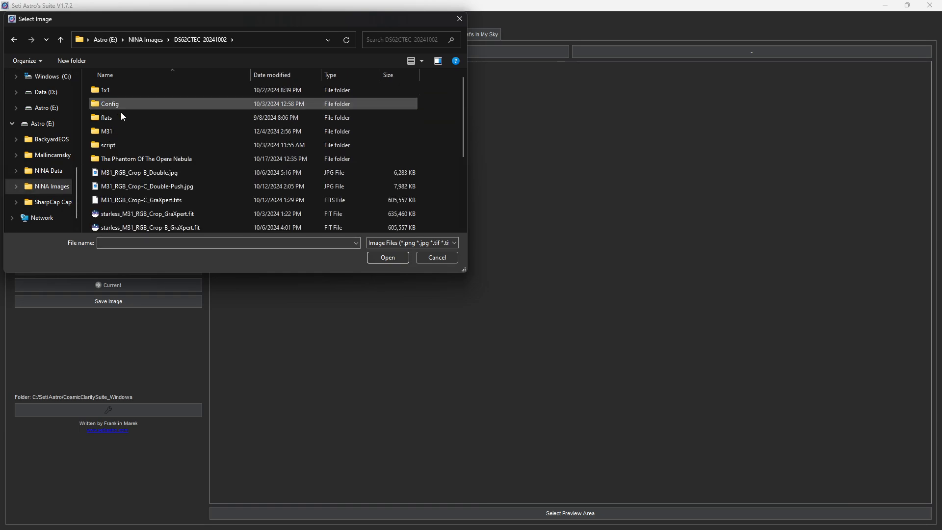
double_click(126, 130)
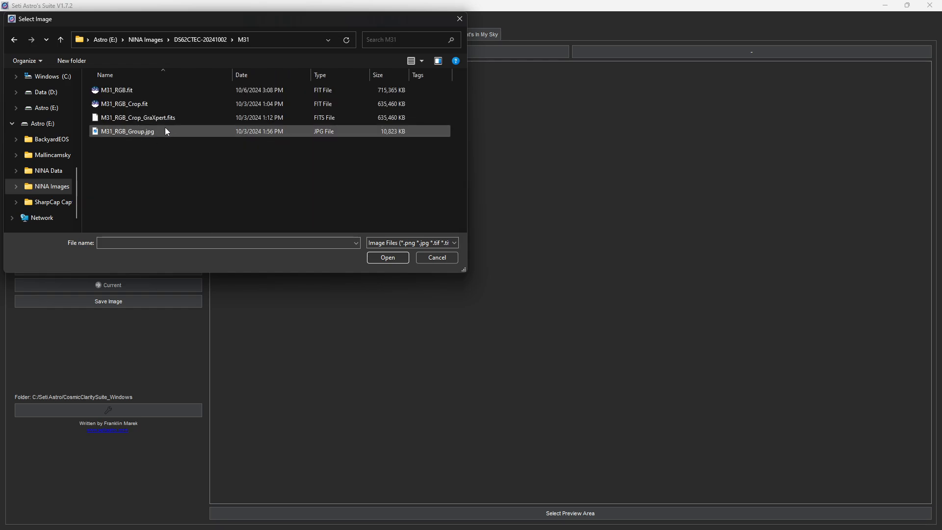
click(146, 118)
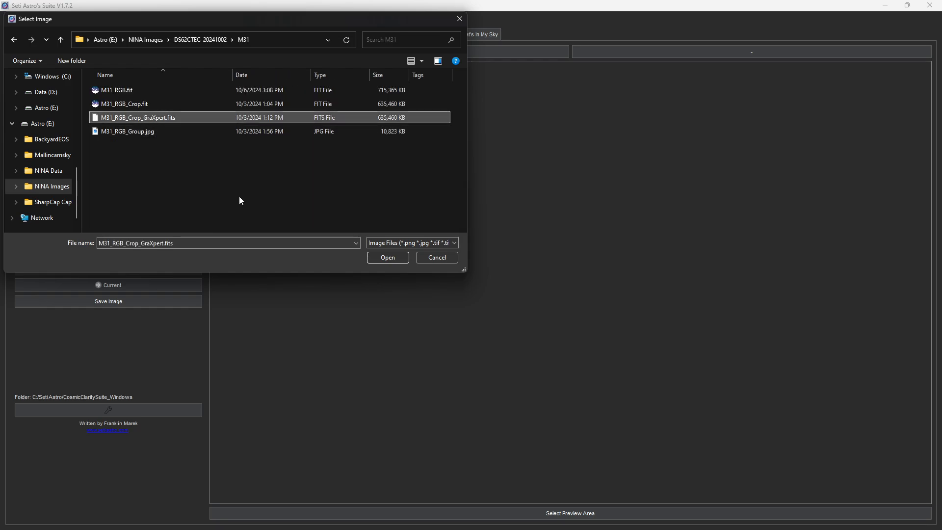
click(385, 257)
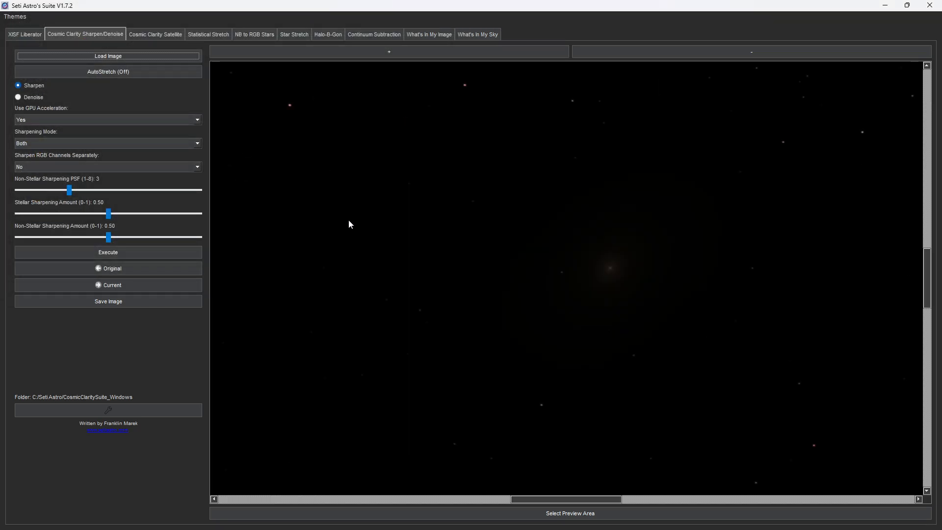
Turn on AutoStretch, inspect the galaxy's dust lanes and stars, and keep the sharpening mode at Both.
click(89, 74)
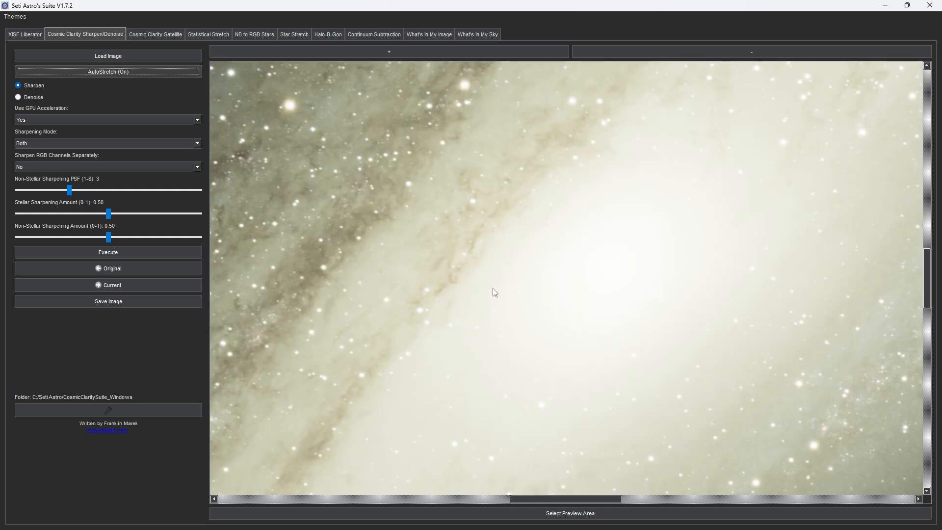
drag(492, 288, 737, 391)
drag(440, 303, 583, 254)
drag(542, 335, 600, 270)
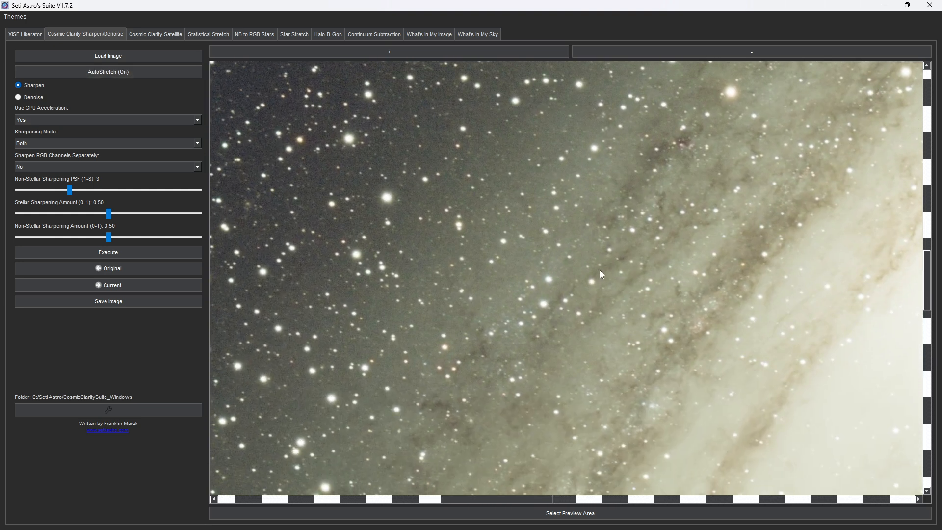
drag(546, 352, 519, 268)
drag(491, 381, 507, 322)
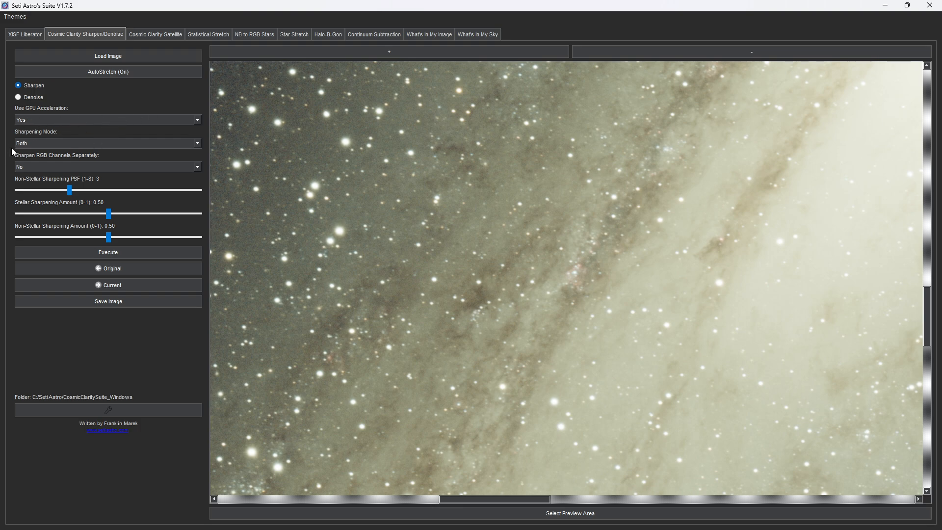
click(66, 143)
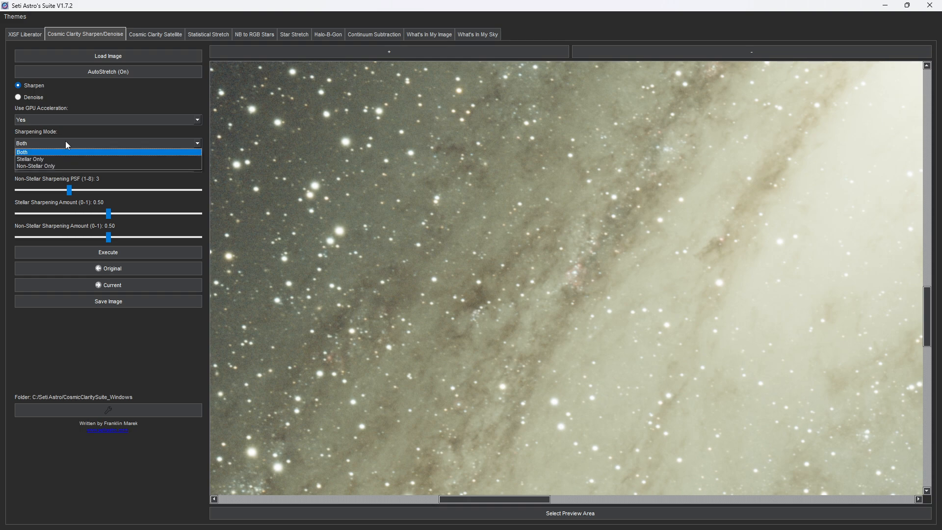
click(121, 142)
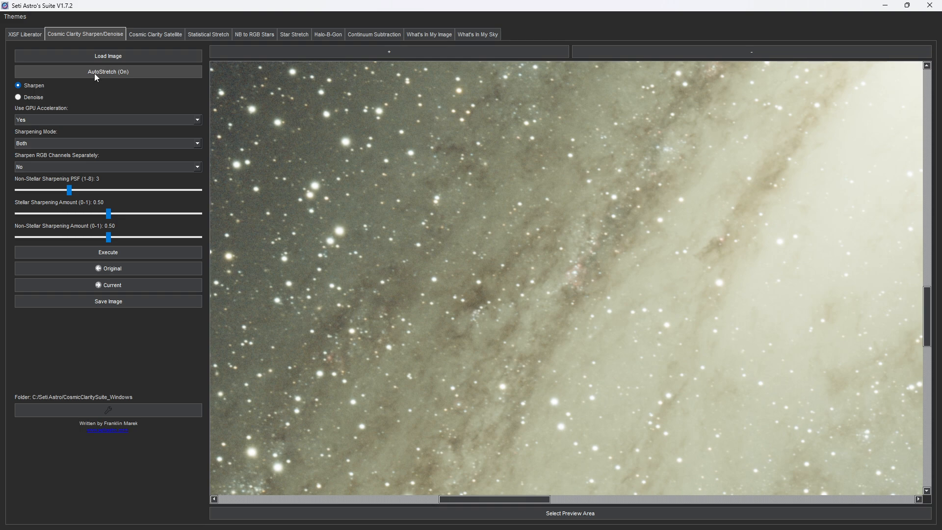
Select a preview area over the galaxy's outer dust lanes and sharpen the visible area.
click(560, 514)
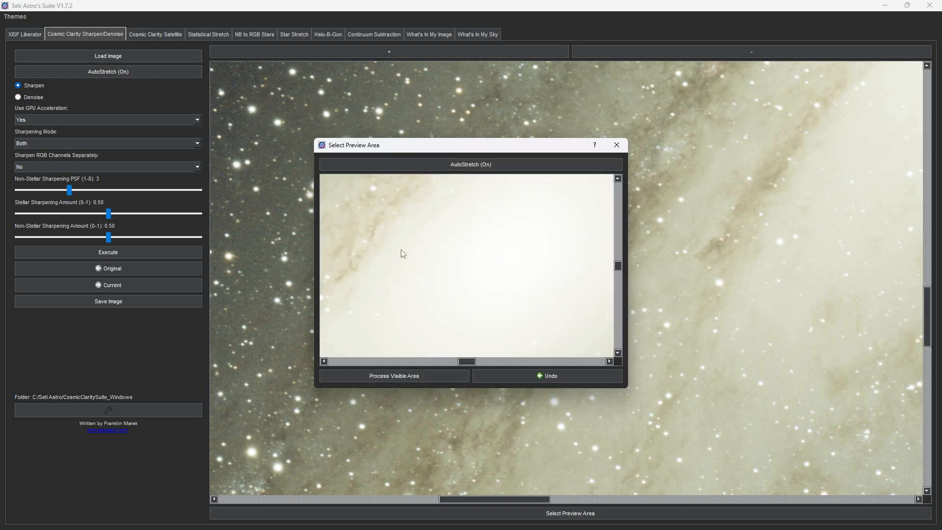
drag(401, 253, 552, 278)
drag(351, 264, 468, 273)
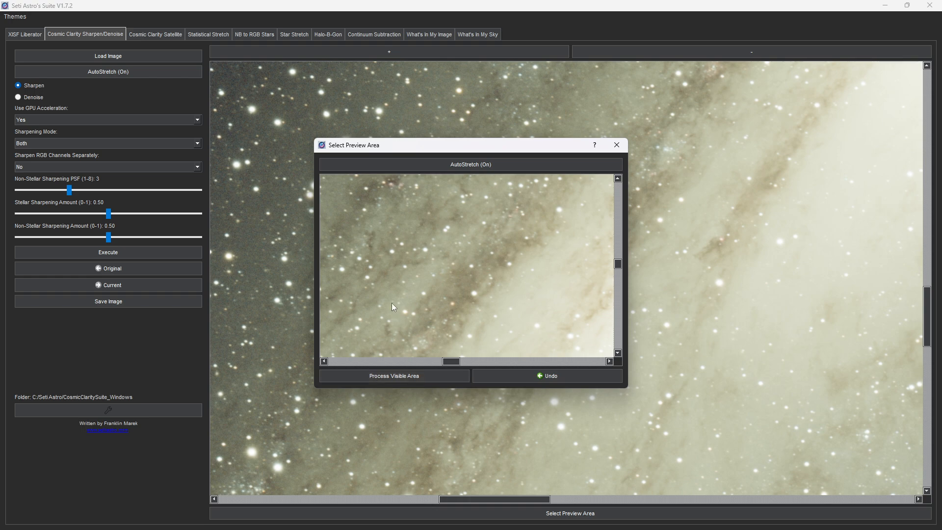
drag(392, 300, 450, 334)
drag(440, 223, 420, 283)
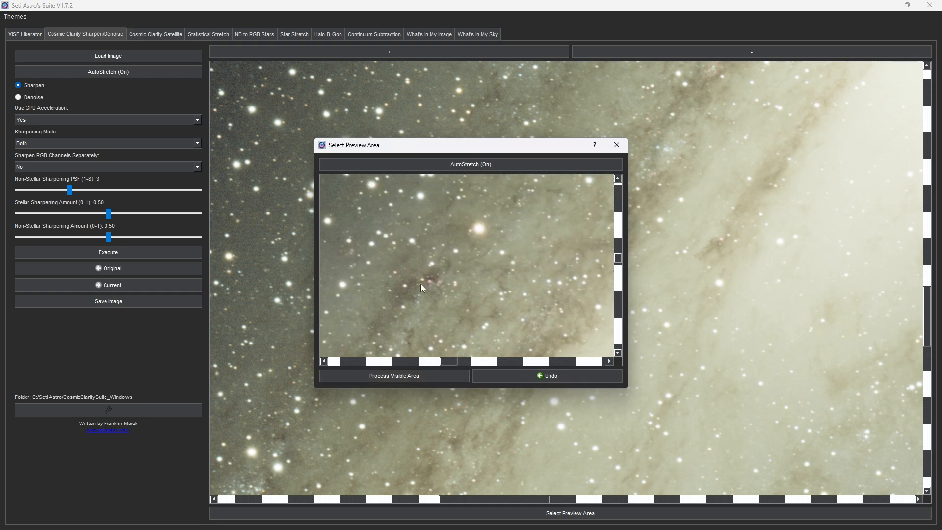
drag(339, 346, 502, 263)
drag(461, 322, 490, 246)
mouse_move(470, 303)
mouse_down()
mouse_move(477, 210)
mouse_move(510, 191)
mouse_move(452, 154)
mouse_up()
mouse_move(510, 300)
mouse_down()
mouse_move(499, 255)
mouse_move(460, 188)
mouse_up()
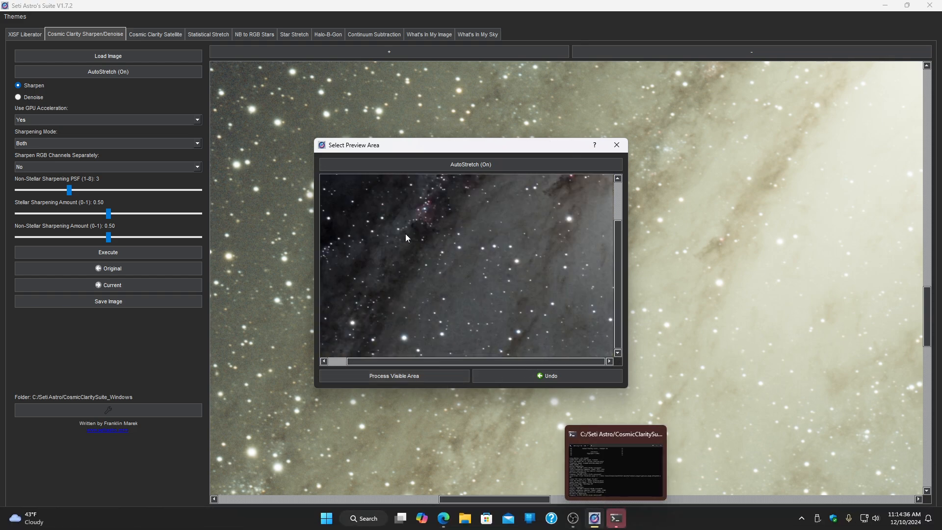
Undo and reprocess the preview area to compare its stars and dust lanes before and after sharpening, and close the preview.
drag(434, 267, 498, 309)
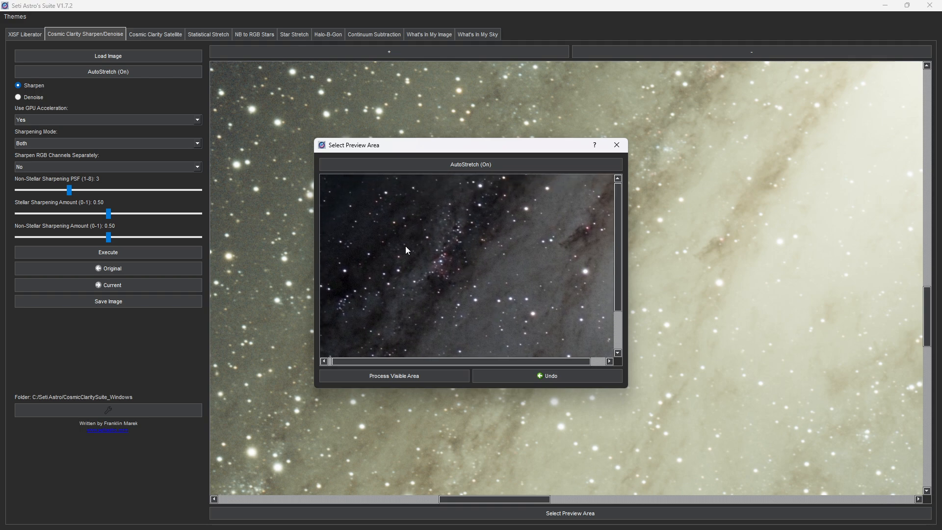
drag(466, 152, 777, 181)
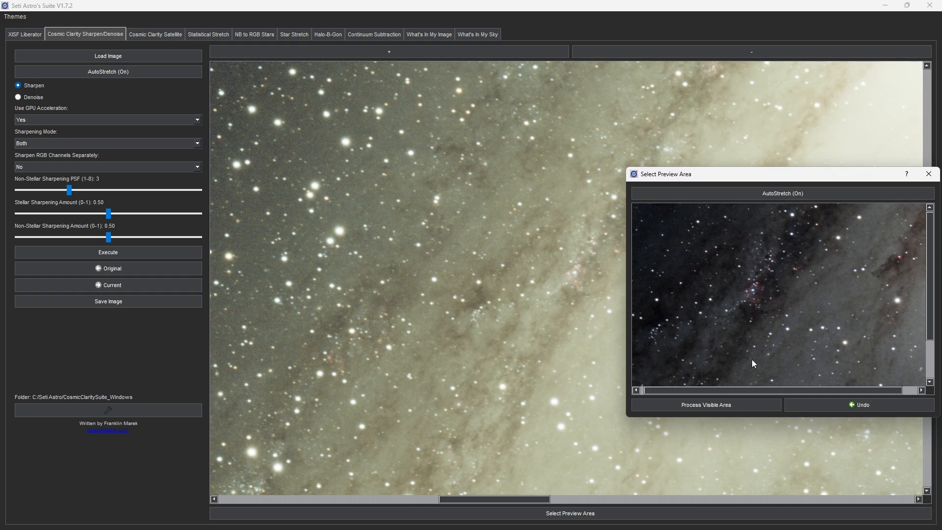
click(851, 406)
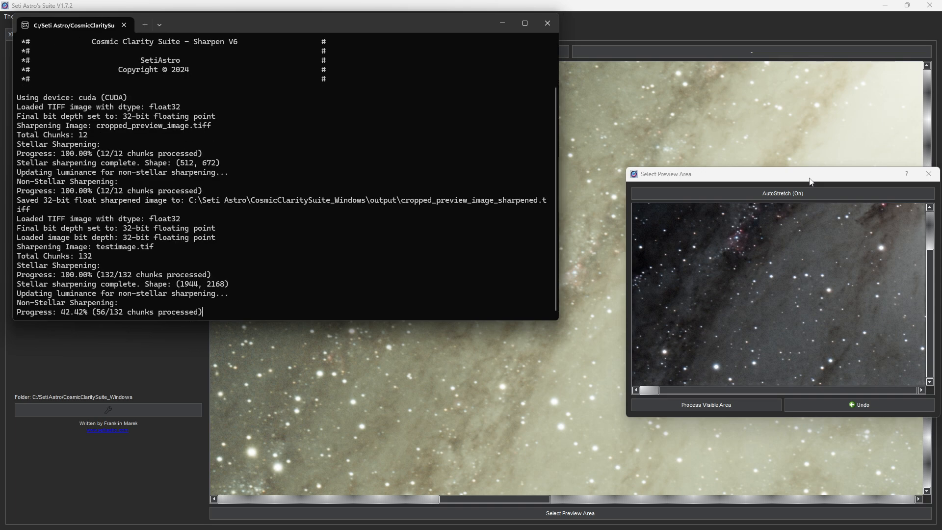
drag(809, 182, 634, 167)
drag(616, 265, 662, 329)
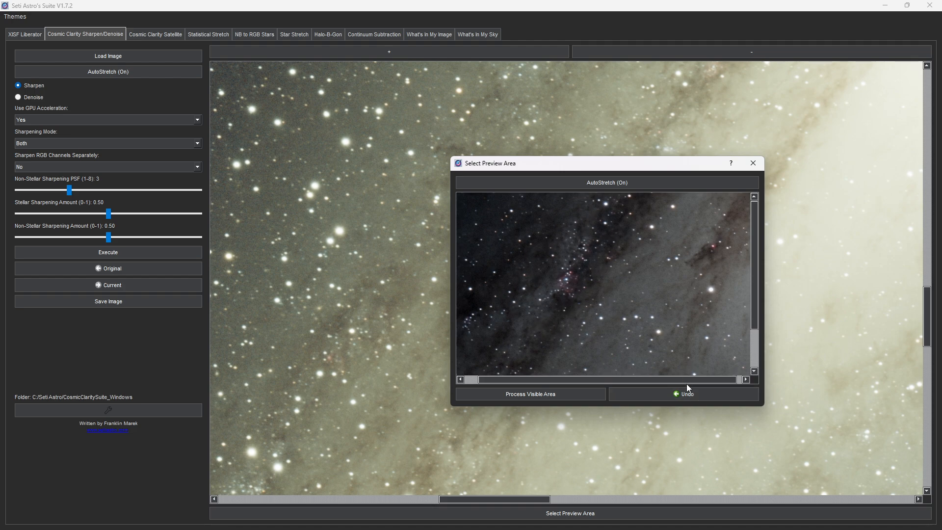
click(753, 163)
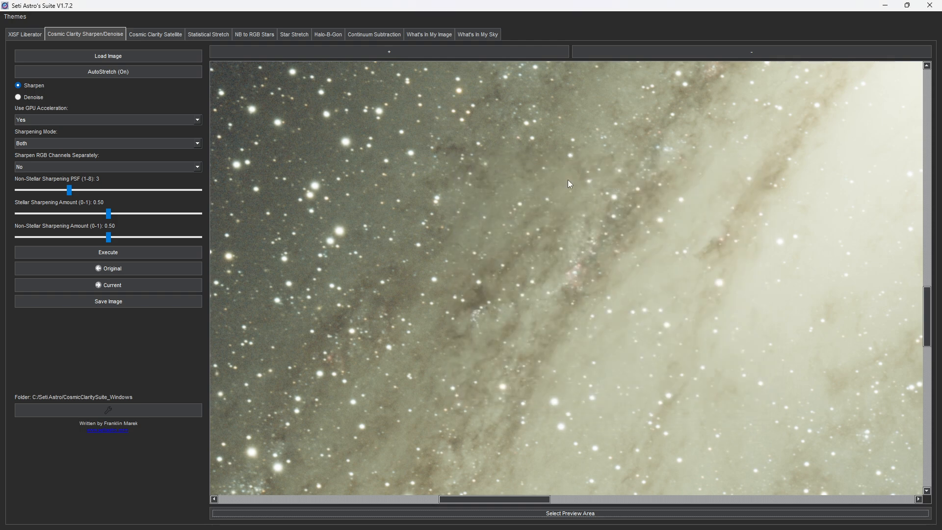
Execute the sharpening on the full M31 image and monitor its progress in the Cosmic Clarity console window.
click(108, 258)
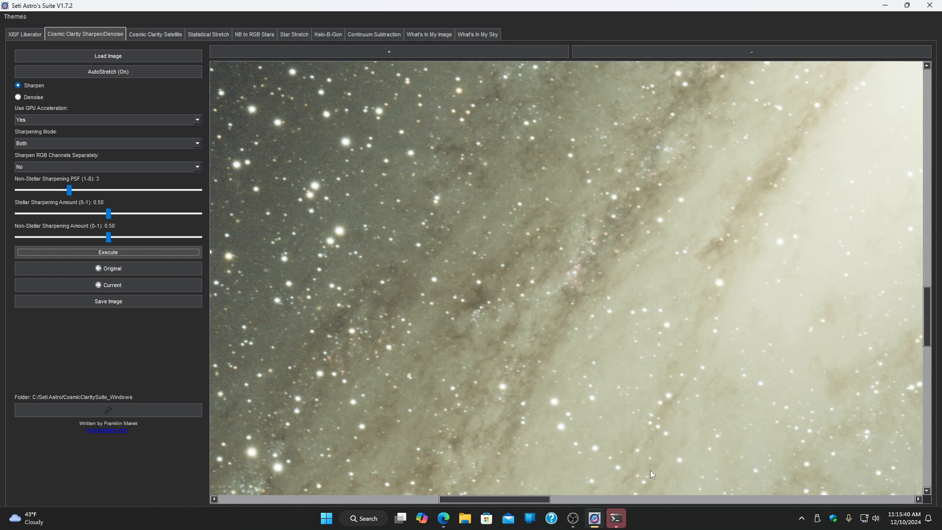
click(611, 518)
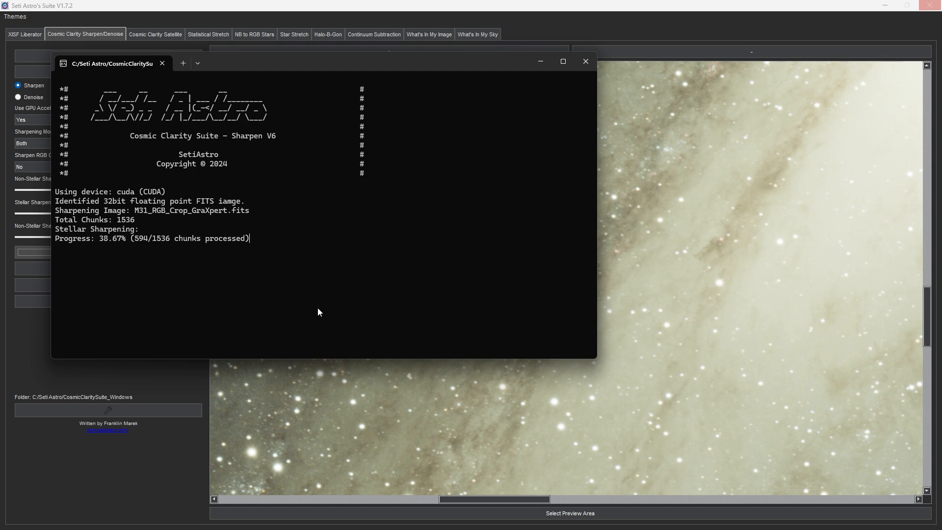
drag(434, 63, 380, 49)
click(669, 259)
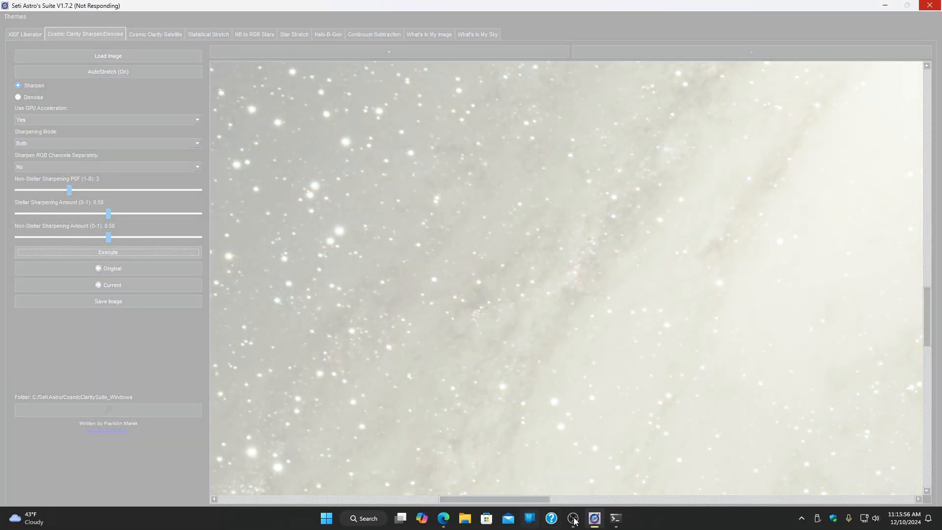
click(616, 523)
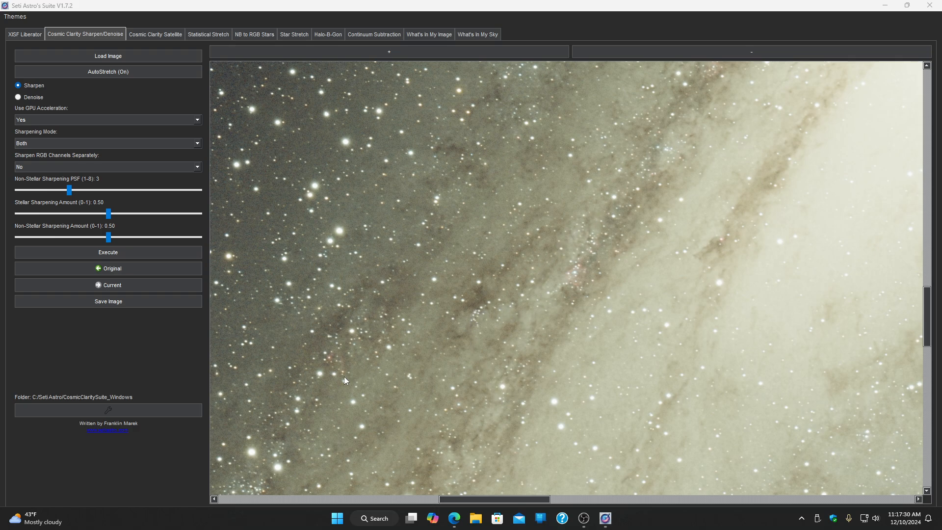
Compare the original and sharpened M31 images, and examine the dust lanes and star clouds along the galaxy's outer arms.
click(101, 268)
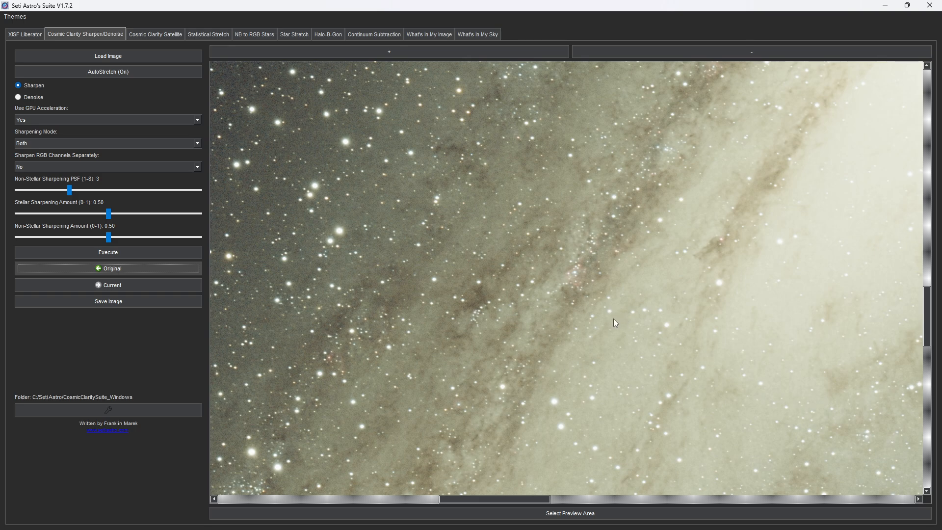
key(Tab)
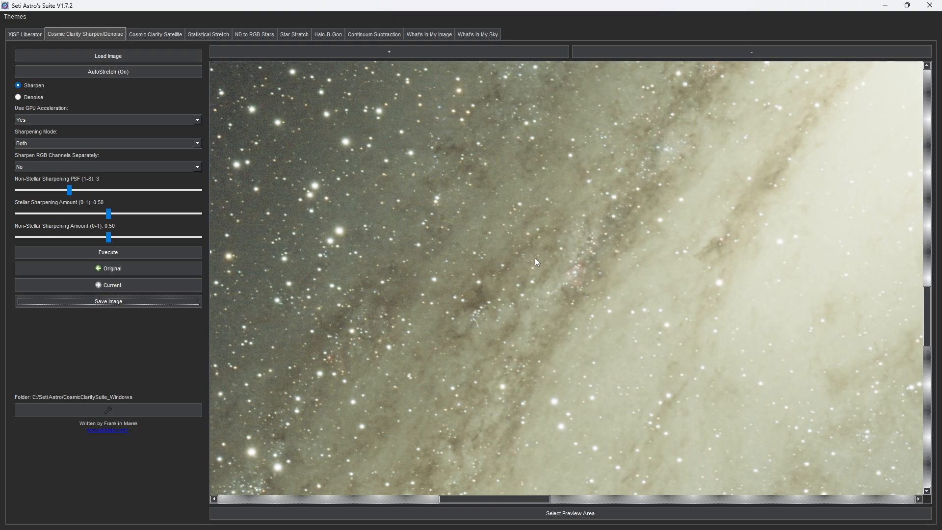
drag(519, 331, 582, 142)
drag(517, 315, 594, 208)
drag(574, 298, 624, 248)
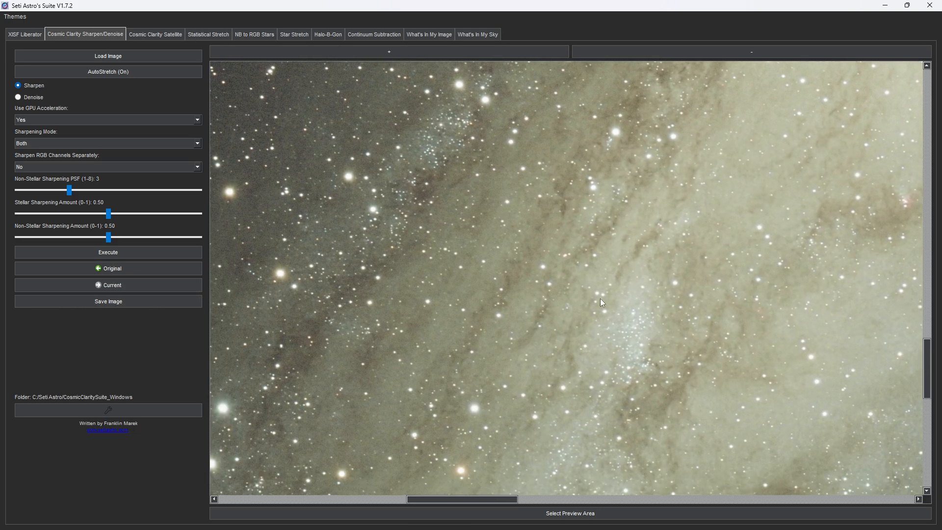
drag(566, 325, 623, 192)
drag(622, 316, 504, 168)
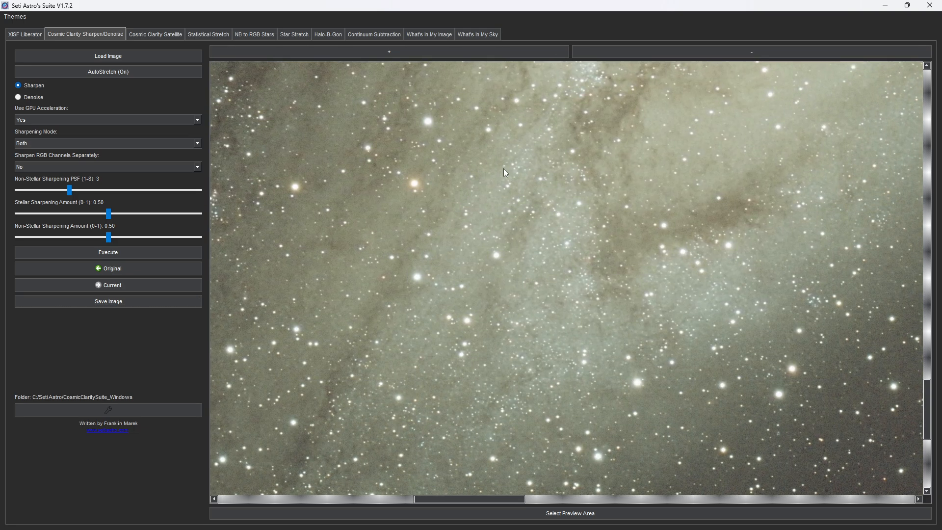
Compare the star-rich outer edge of M31 before and after sharpening, and inspect the surrounding star field.
click(107, 270)
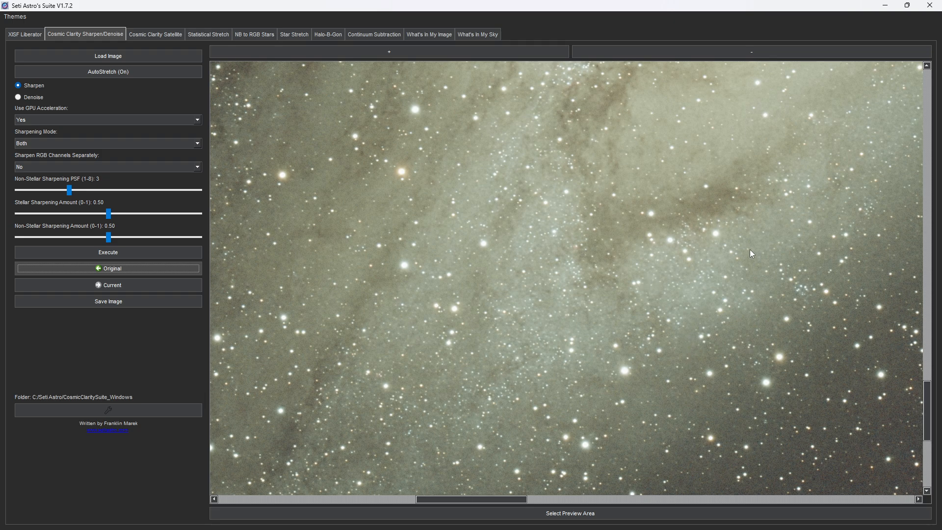
key(space)
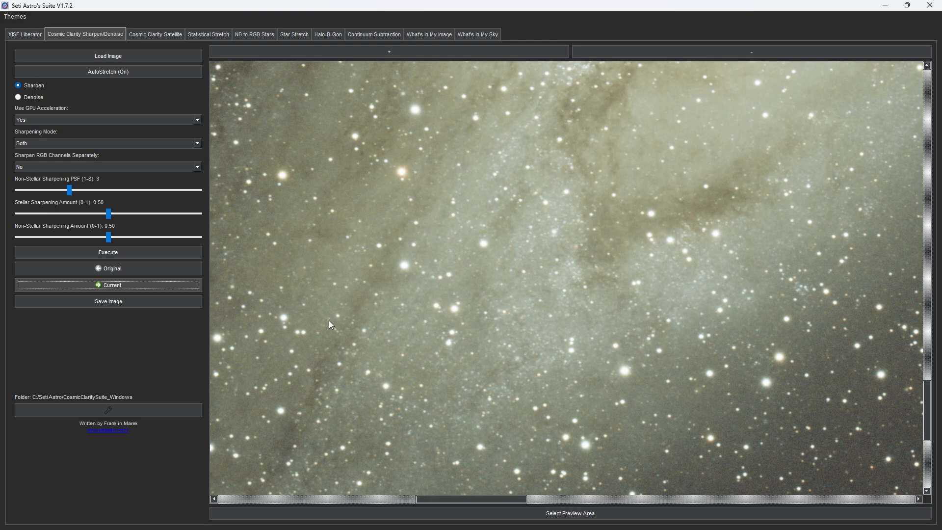
key(space)
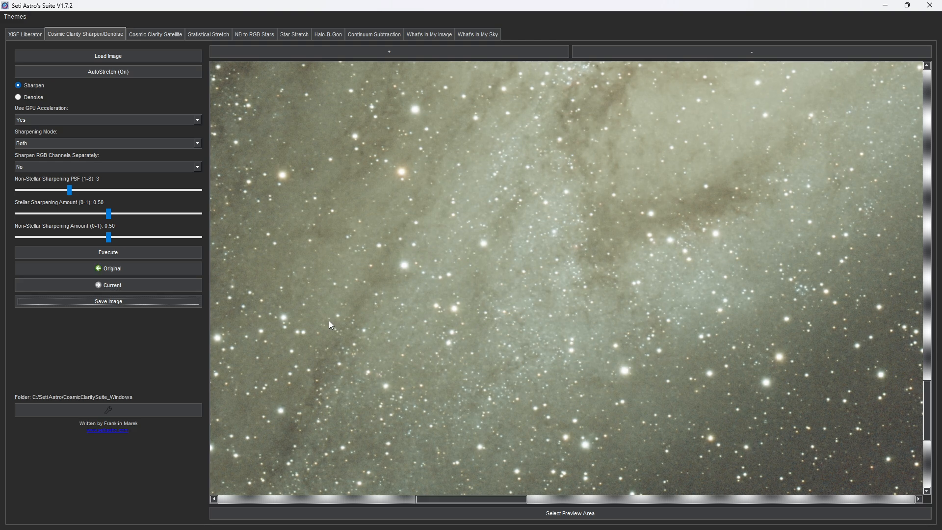
drag(505, 287, 722, 223)
drag(574, 333, 604, 178)
drag(566, 291, 540, 225)
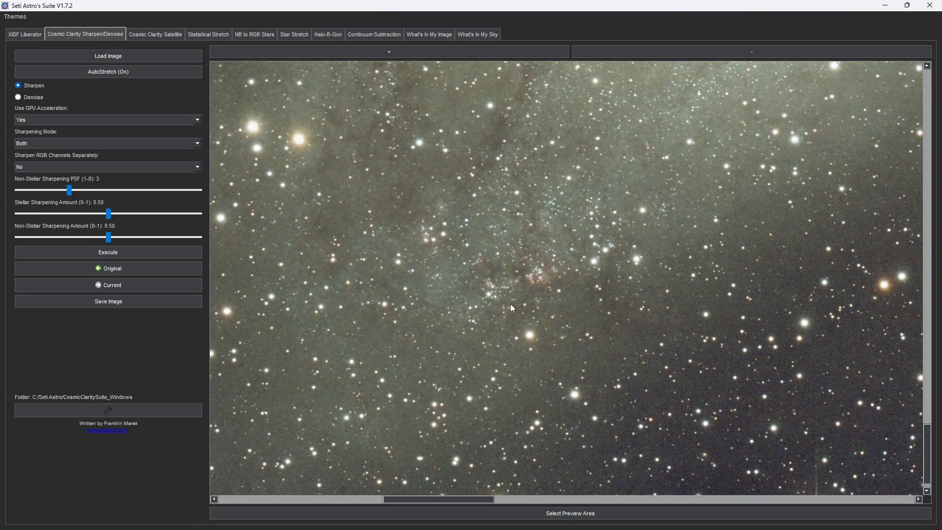
drag(562, 296, 510, 323)
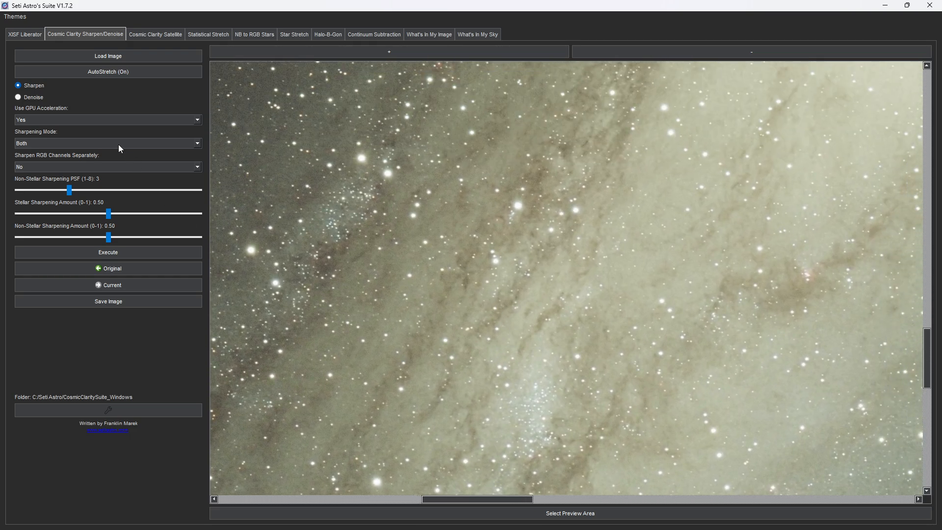
Denoise the full M31 image in luminance mode at strength 0.50 and monitor the process in its console window.
click(19, 97)
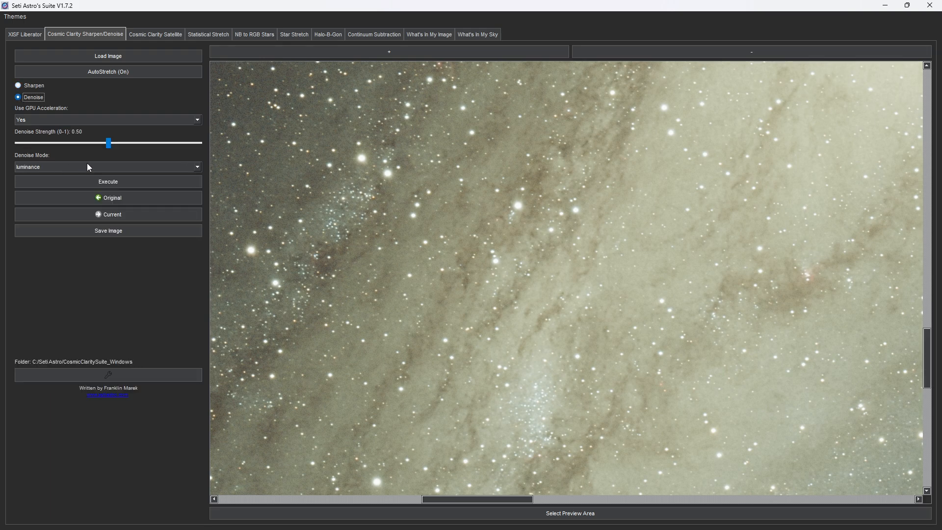
click(115, 185)
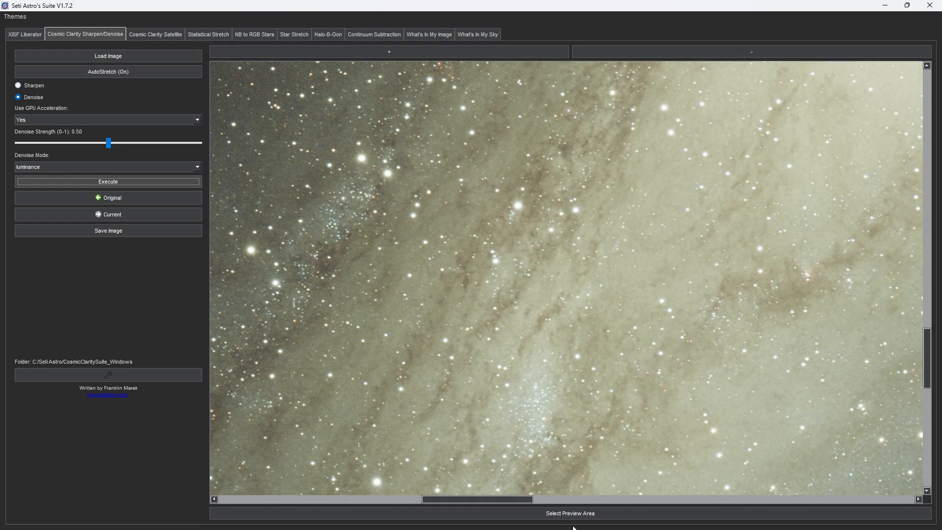
mouse_move(594, 528)
click(619, 524)
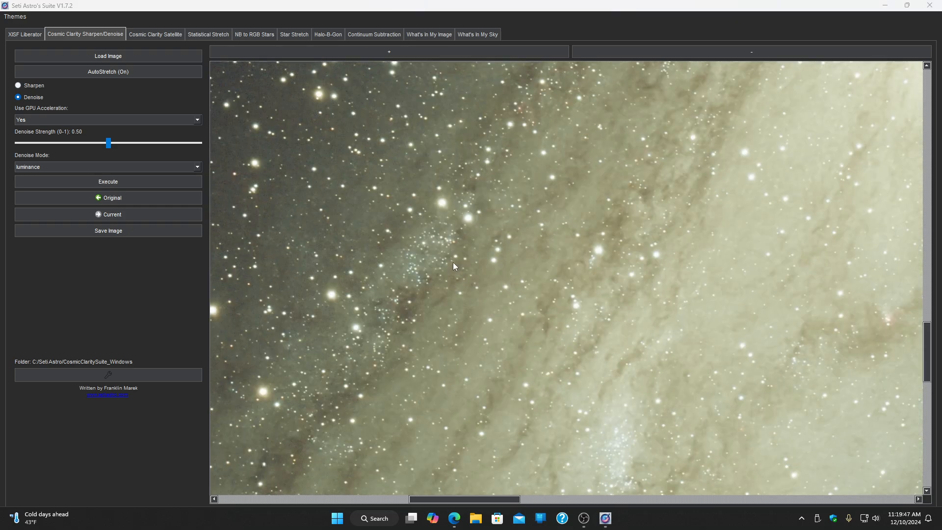
Examine the denoised M31 image across its dust lanes, star clouds, bright core region and outer background.
drag(452, 263, 567, 205)
drag(366, 247, 447, 494)
drag(560, 194, 504, 356)
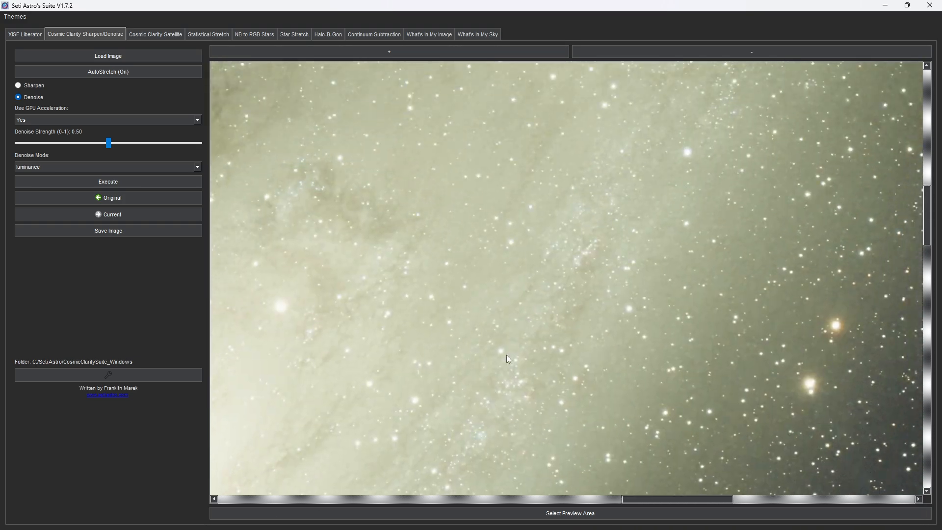
drag(571, 223, 526, 380)
drag(605, 221, 603, 238)
drag(541, 197, 657, 265)
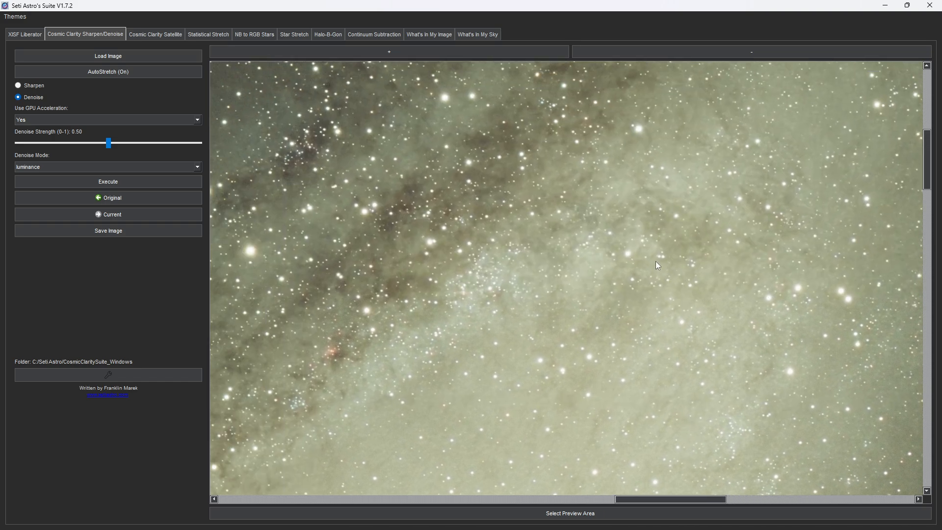
drag(479, 247, 583, 166)
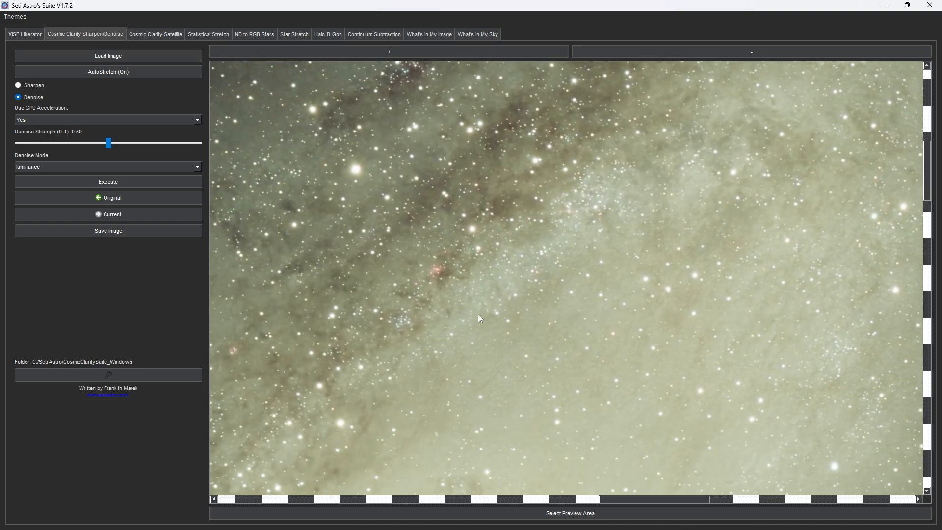
drag(482, 273, 694, 36)
drag(675, 102, 424, 360)
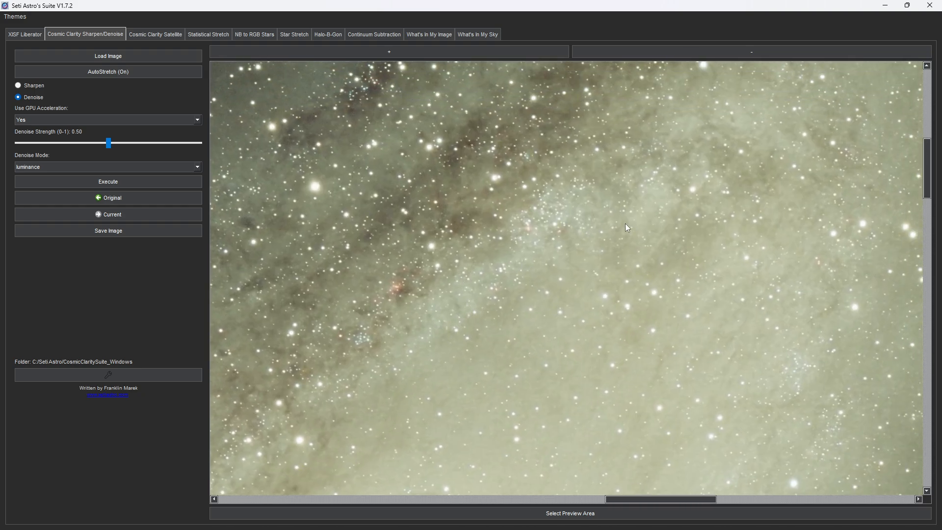
drag(781, 344, 681, 308)
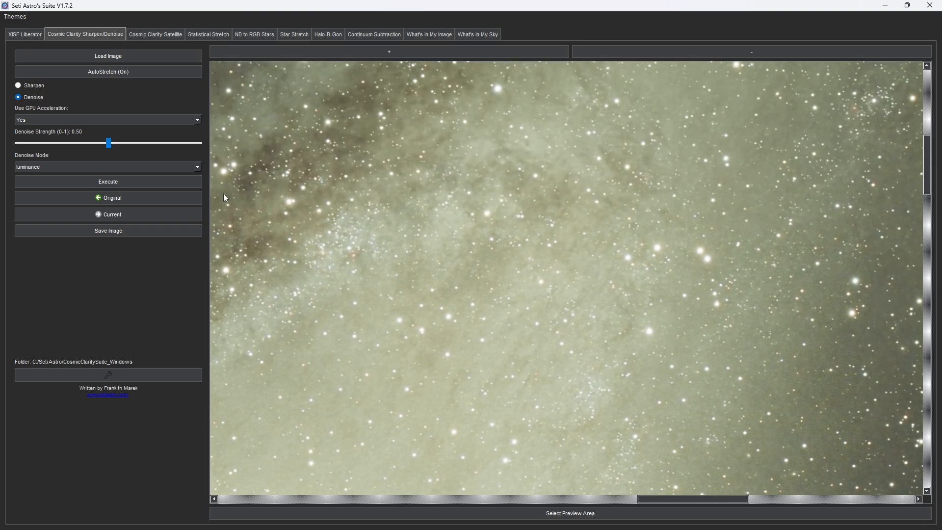
Load M51-B_result_4800s_Crop-CC.fit from the NINA Images M51 folder into the Statistical Stretch tool.
click(210, 34)
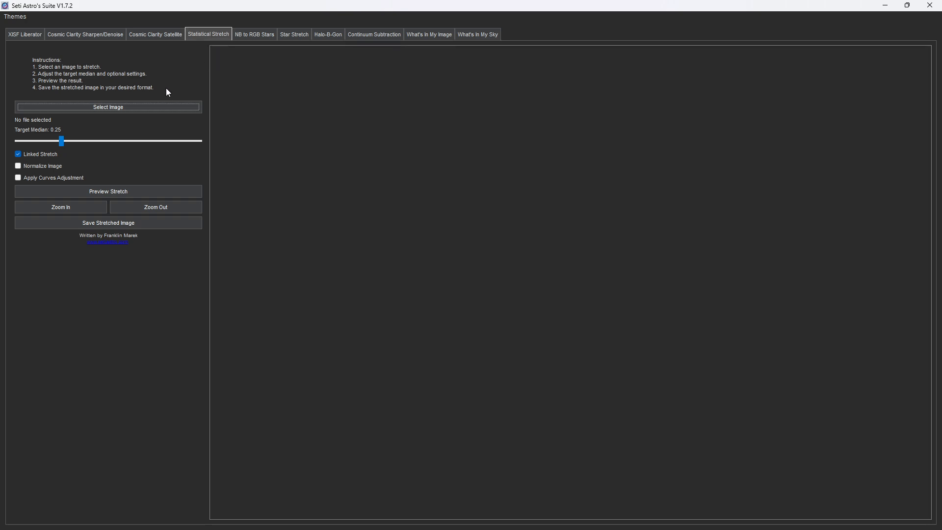
click(105, 105)
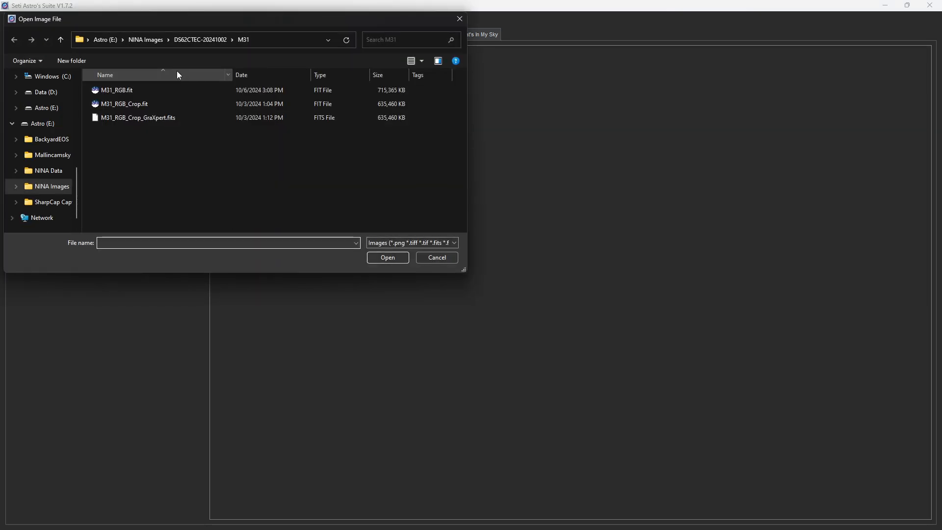
click(156, 39)
double_click(117, 145)
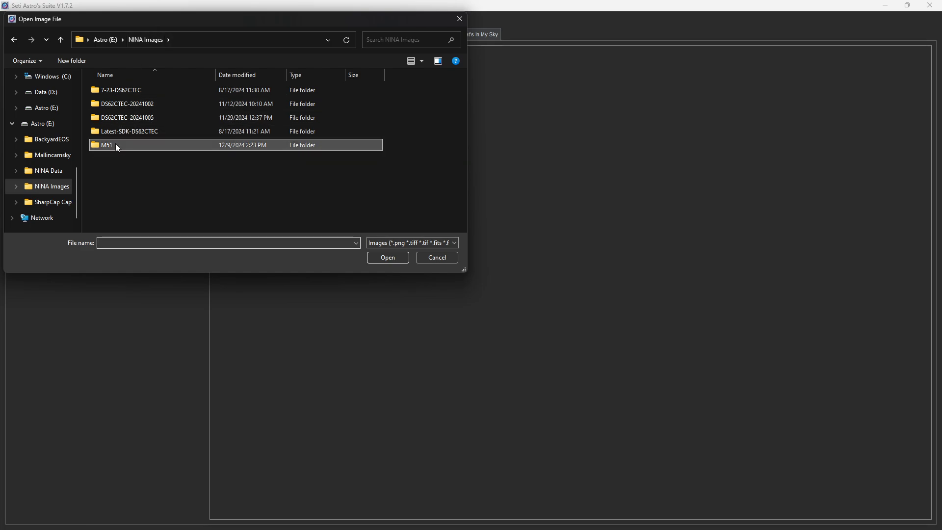
double_click(157, 117)
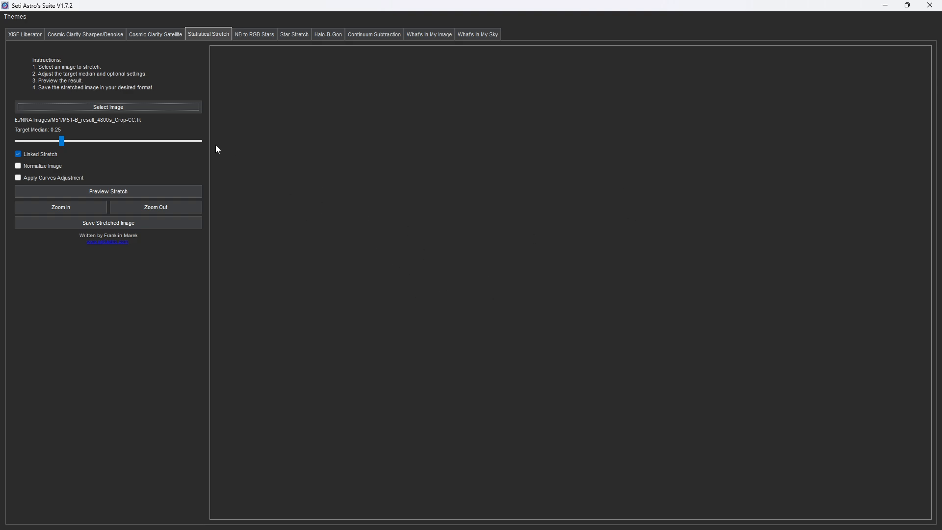
click(105, 107)
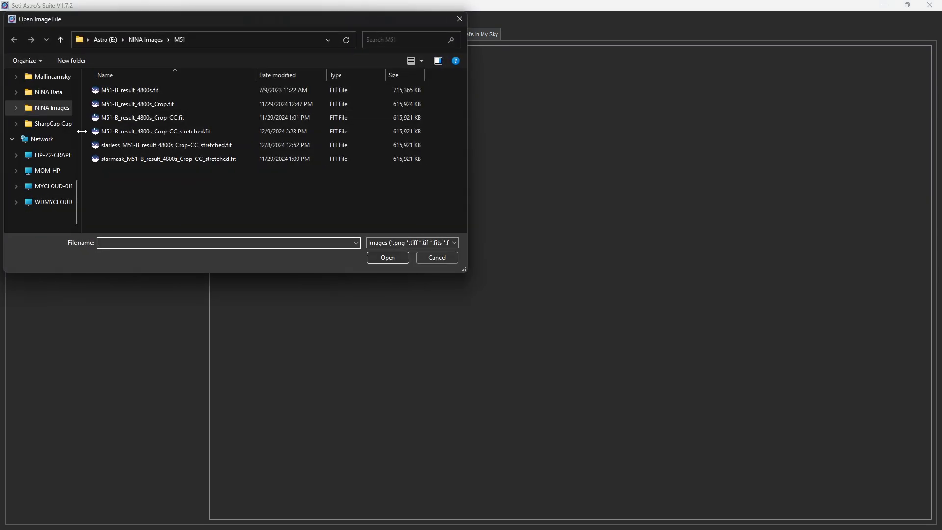
click(447, 257)
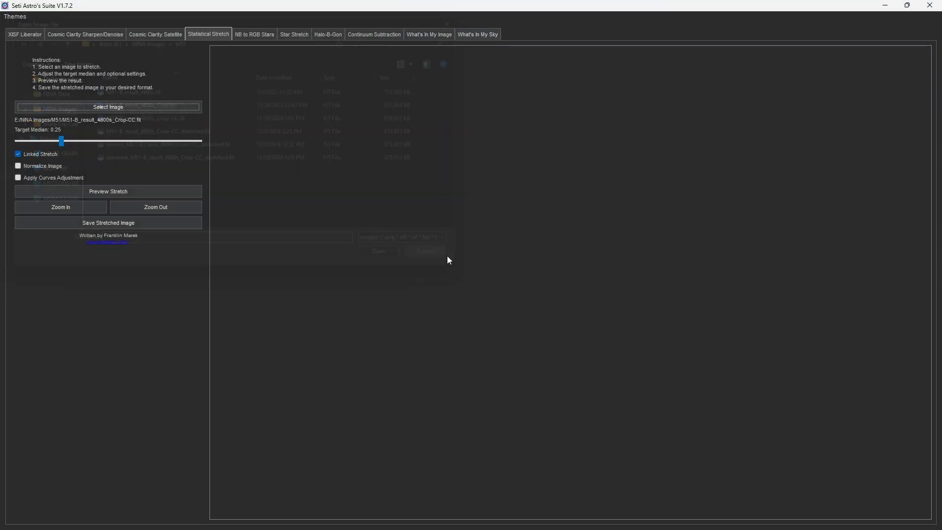
Preview the linked stretch of the M51 image at target median 0.25 and show the whole frame.
click(100, 192)
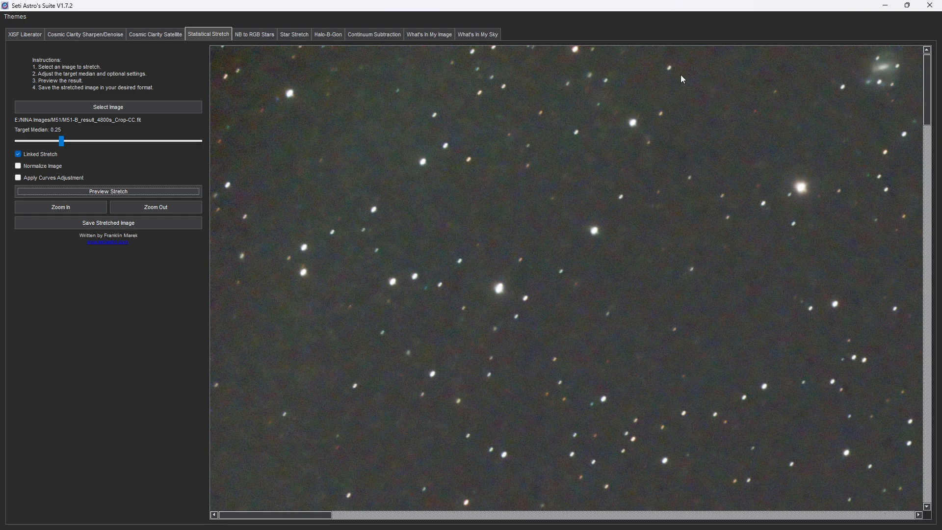
click(158, 207)
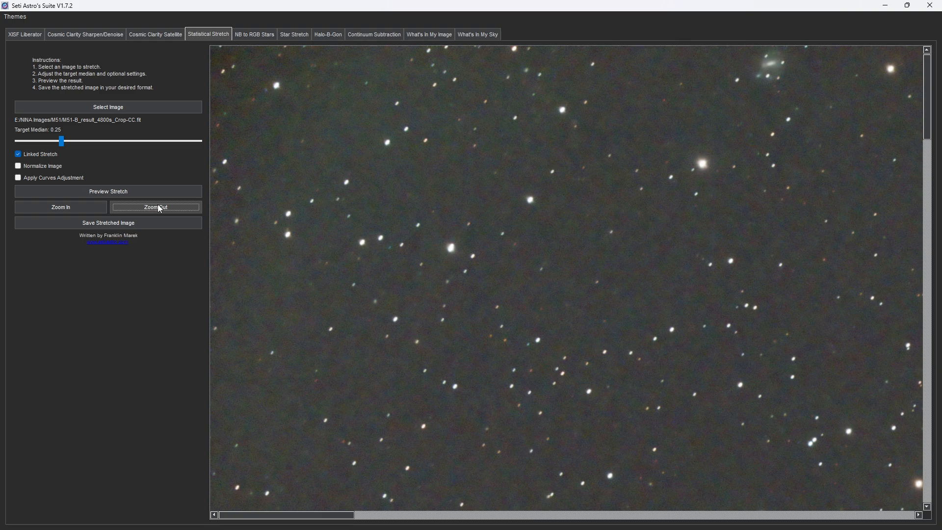
click(158, 208)
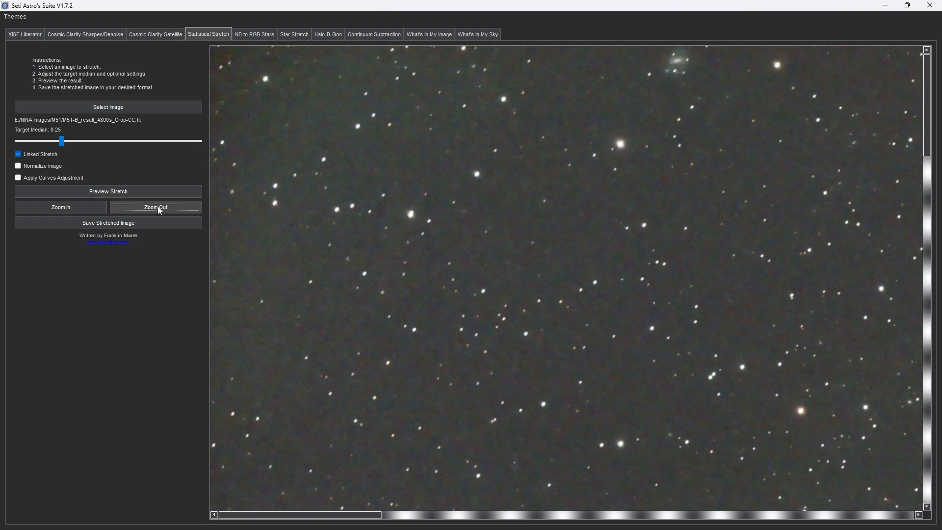
click(157, 208)
click(157, 208)
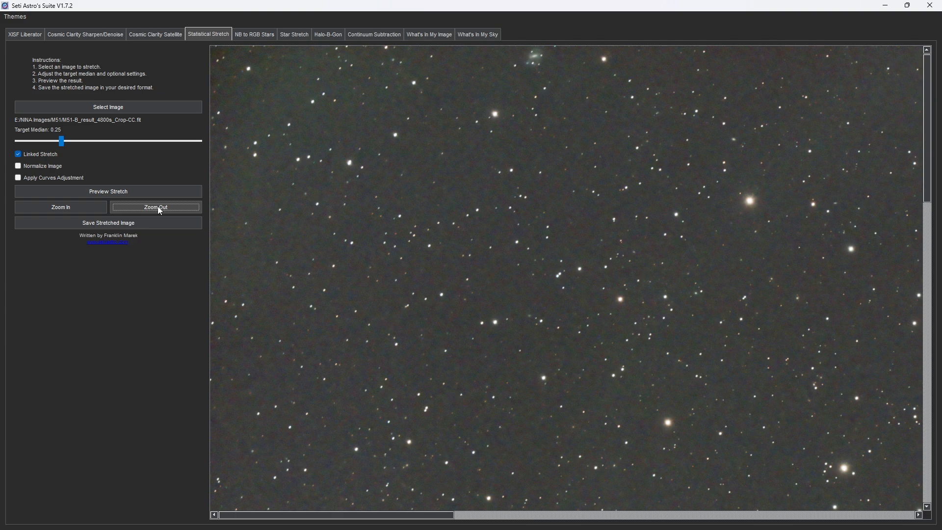
click(158, 208)
click(157, 207)
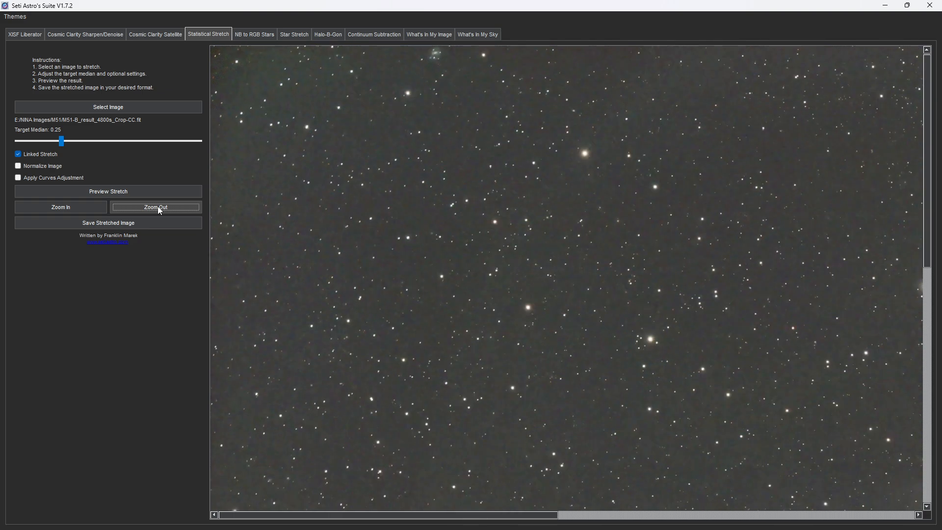
click(157, 208)
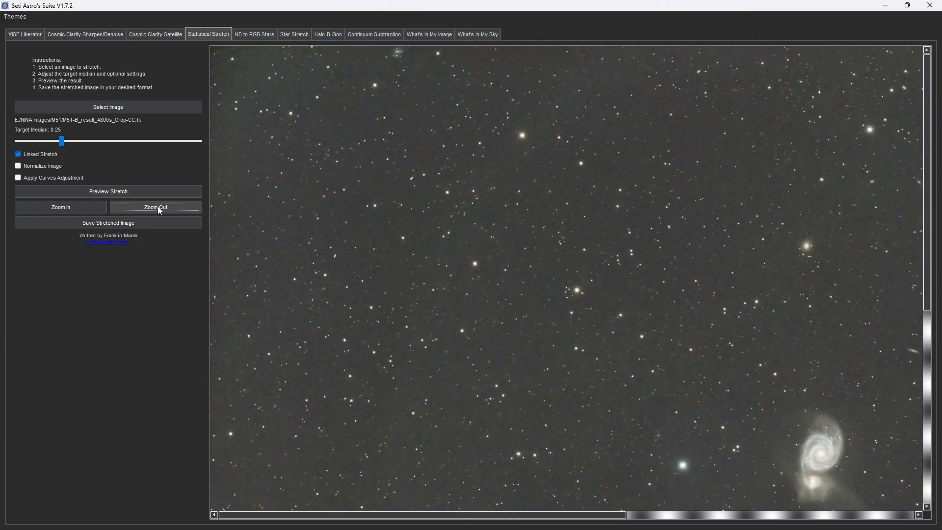
click(157, 207)
click(158, 207)
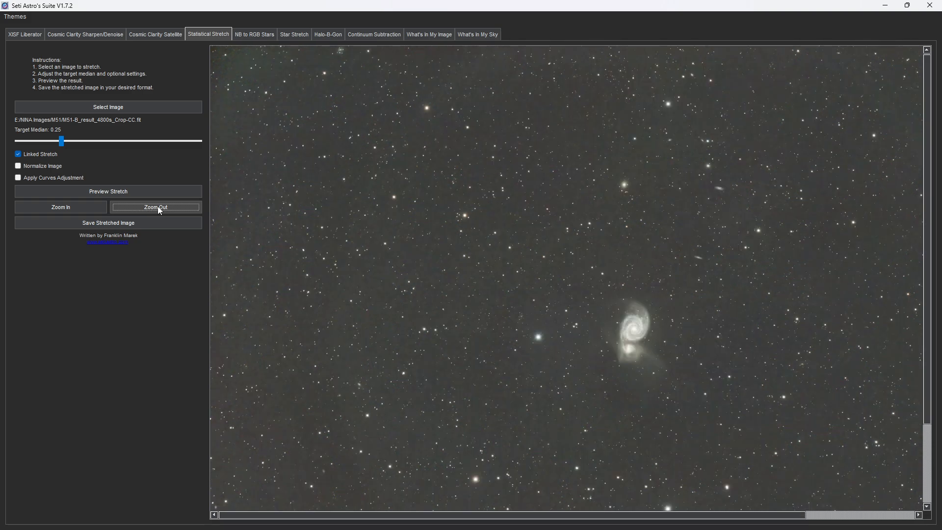
click(157, 207)
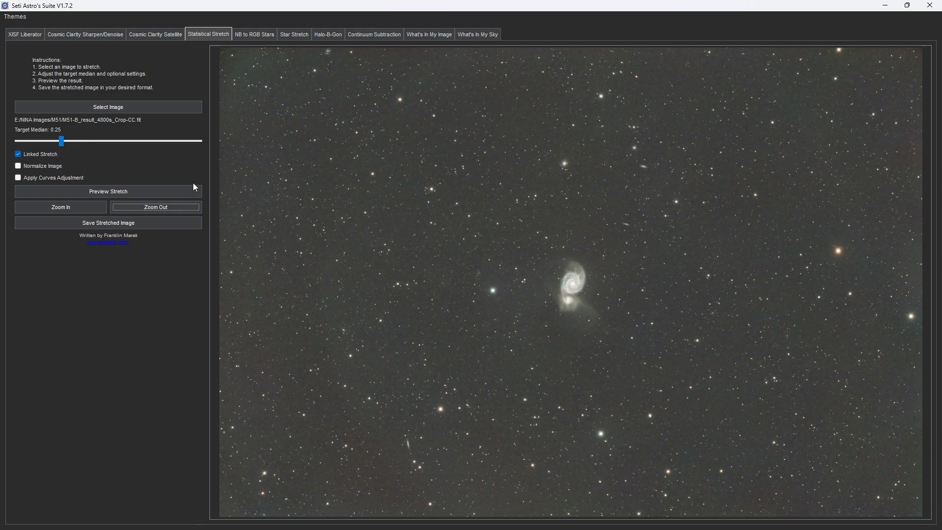
Set the target median to 0.12, apply a curves adjustment with a boost of 0.16, and preview the stretch.
drag(62, 143, 38, 144)
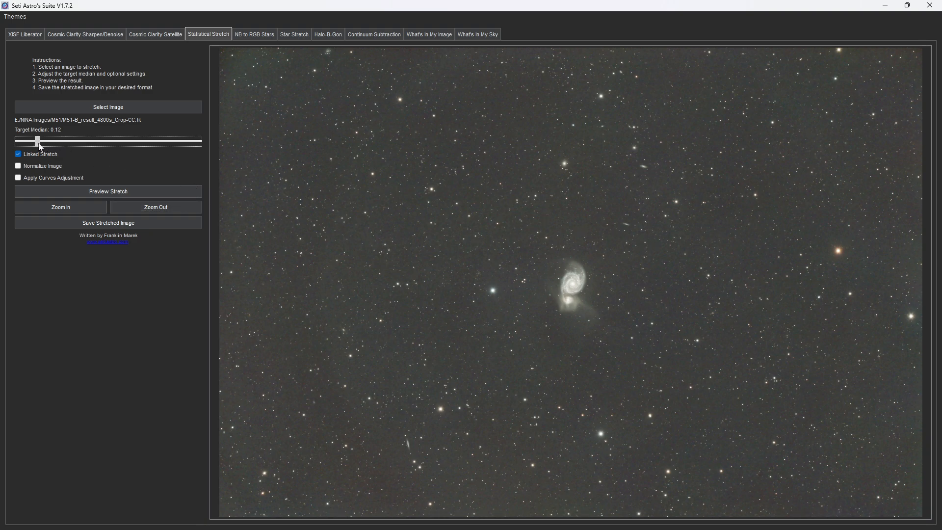
click(18, 178)
drag(19, 200, 32, 204)
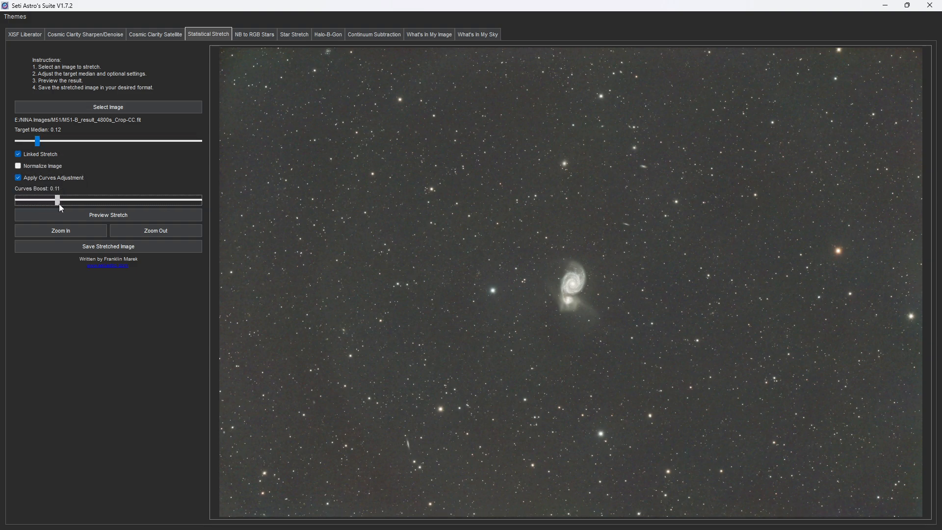
drag(73, 202, 77, 202)
click(79, 214)
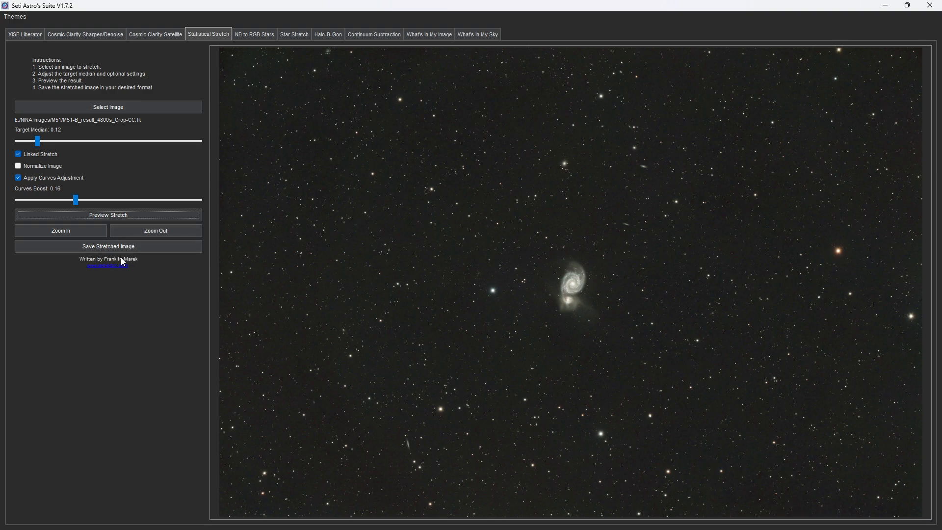
Load M51-B_result_4800s_Crop-CC_stretched.fit from the NINA Images M51 folder into What's In My Image.
click(414, 38)
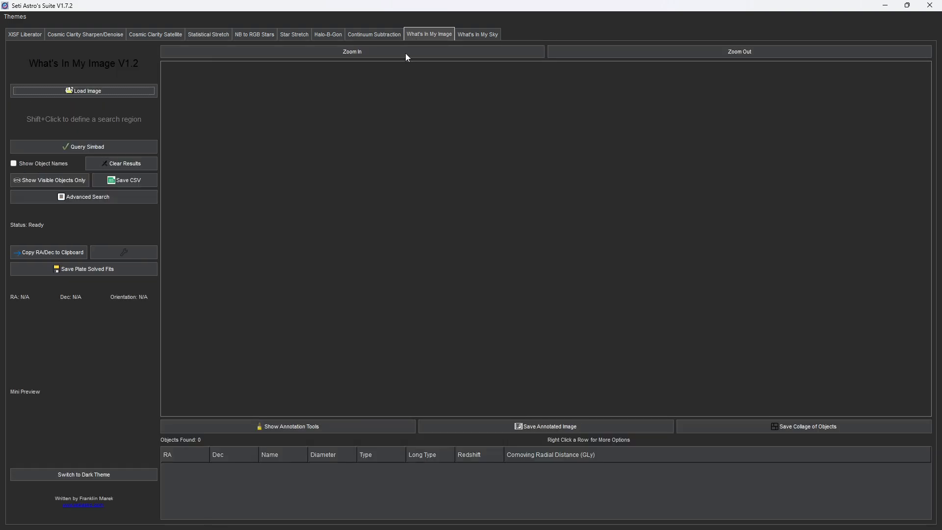
click(64, 90)
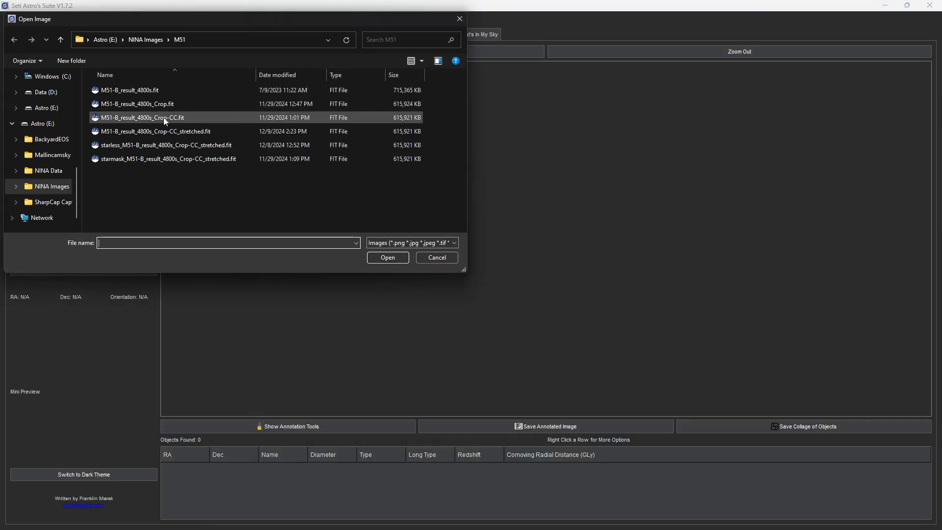
click(138, 40)
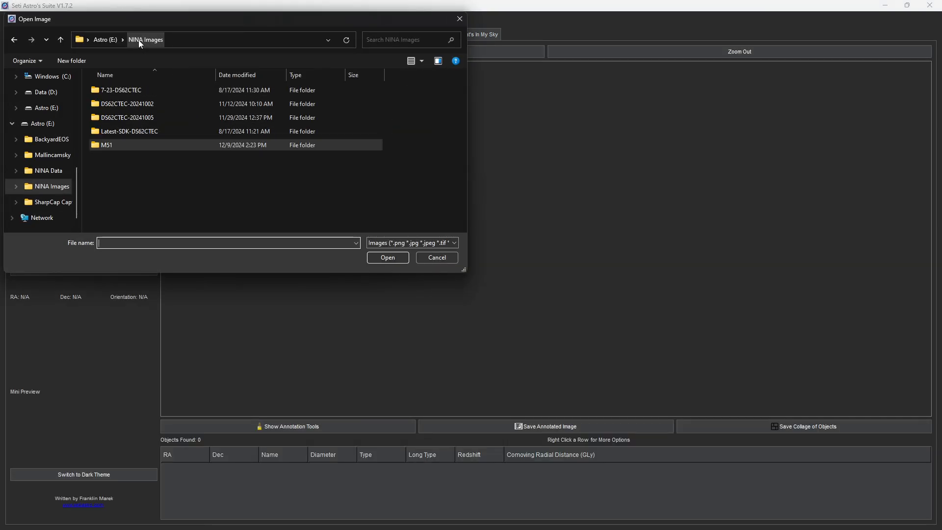
double_click(109, 147)
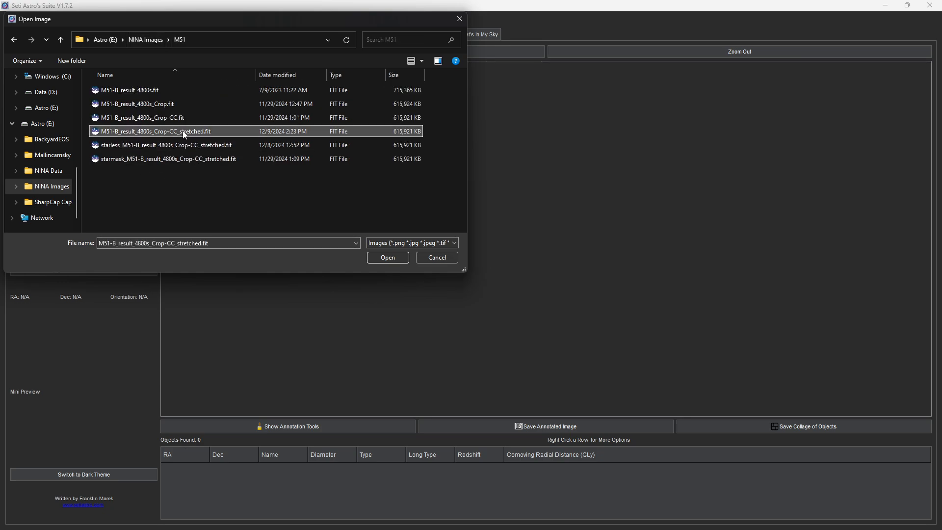
double_click(182, 131)
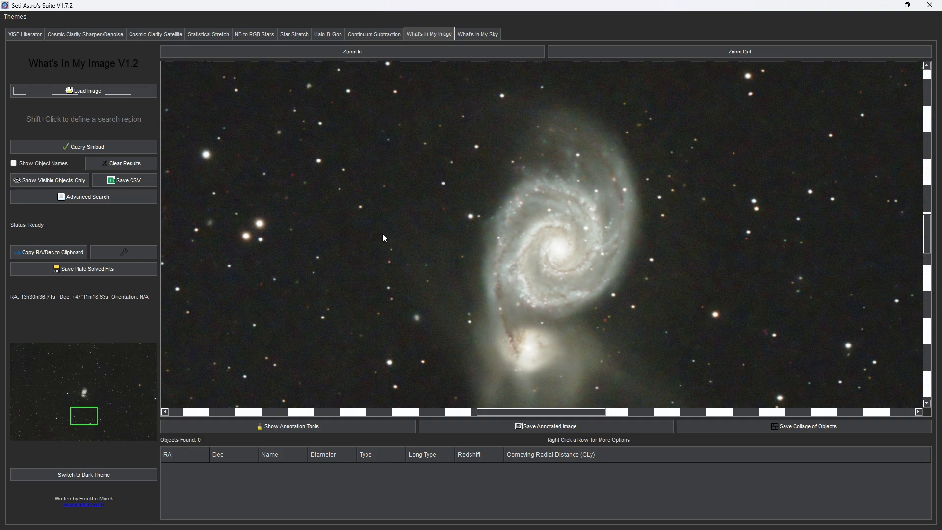
Examine the star field around M51 and locate the thin edge-on galaxy near the frame's lower edge.
drag(382, 233, 726, 17)
drag(604, 206, 644, 108)
drag(589, 185, 666, 107)
drag(632, 202, 657, 110)
drag(598, 174, 501, 39)
drag(543, 201, 573, 105)
drag(664, 222, 544, 125)
drag(708, 338, 502, 155)
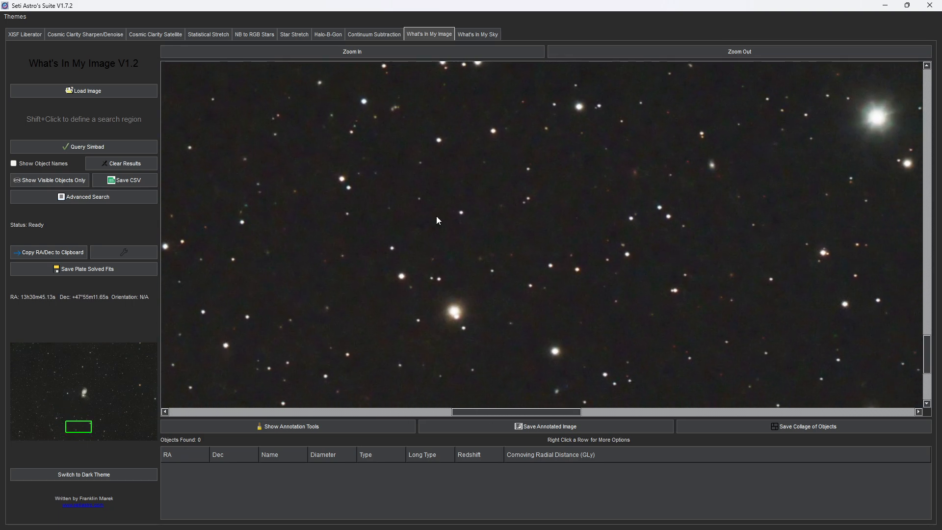
scroll(437, 217, down, 5)
drag(273, 315, 547, 196)
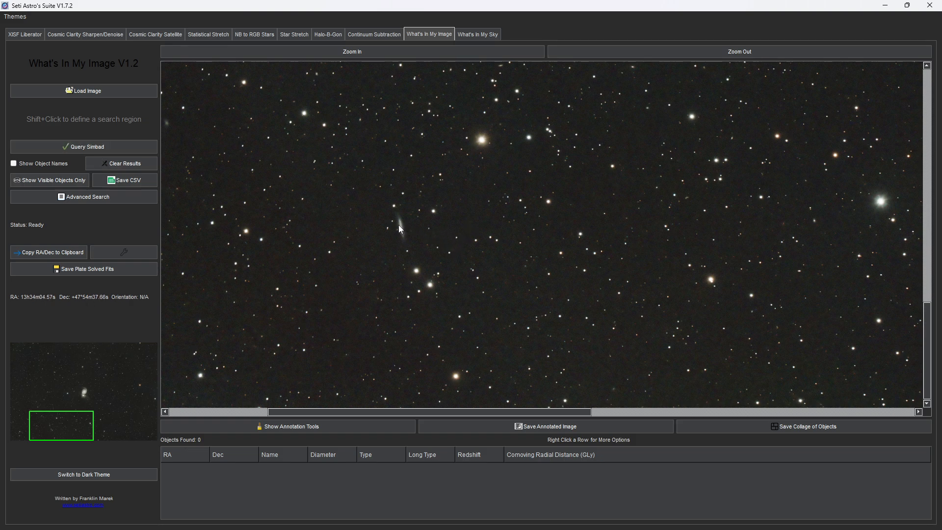
Enable object names, circle the edge-on galaxy as a search region of about 2.18 arcmin radius, and query Simbad for it.
drag(399, 224, 411, 239)
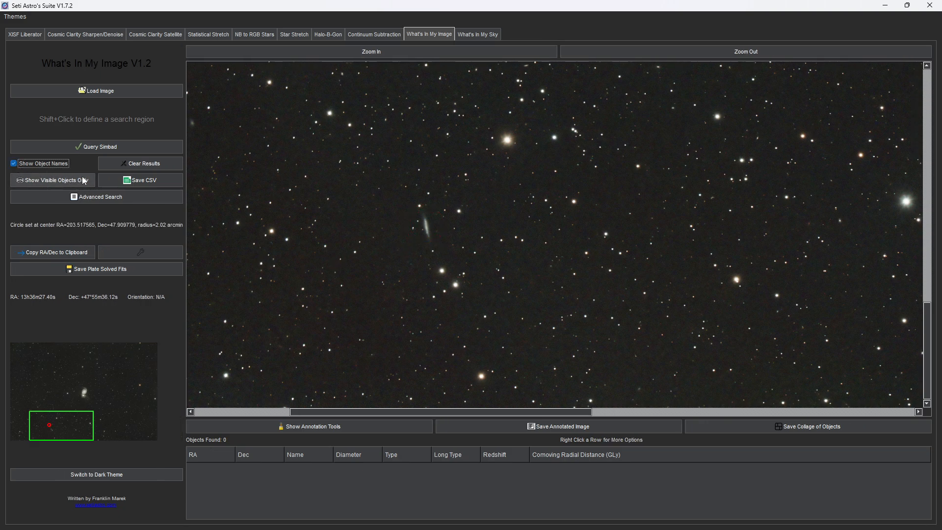
click(95, 147)
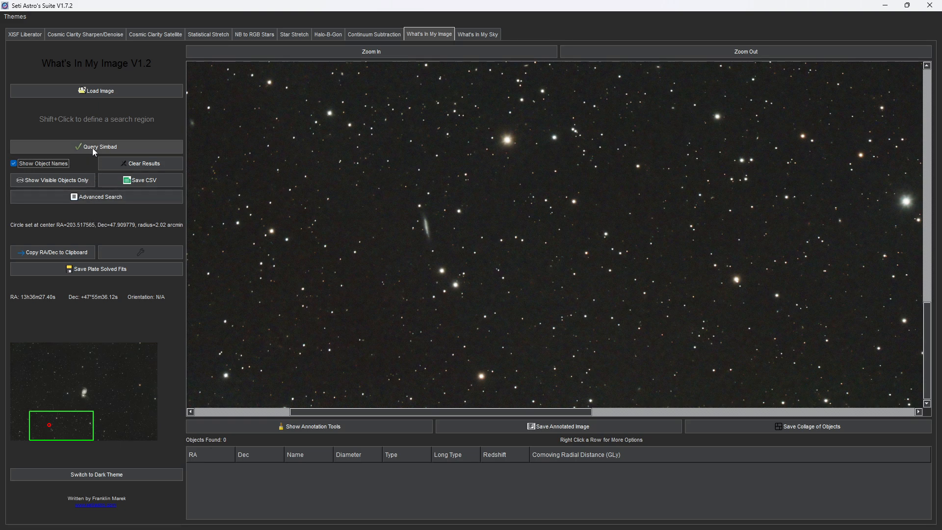
click(426, 226)
shift+click(400, 224)
drag(404, 236, 406, 244)
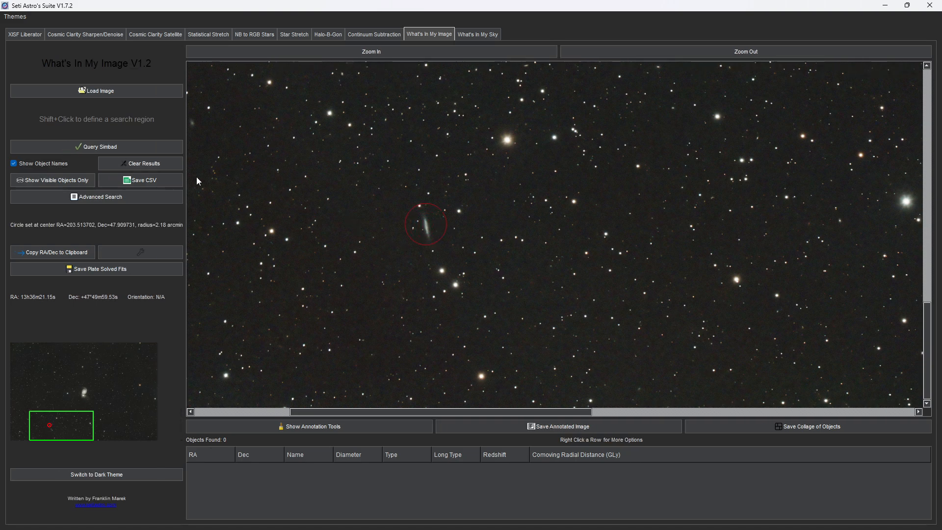
click(92, 145)
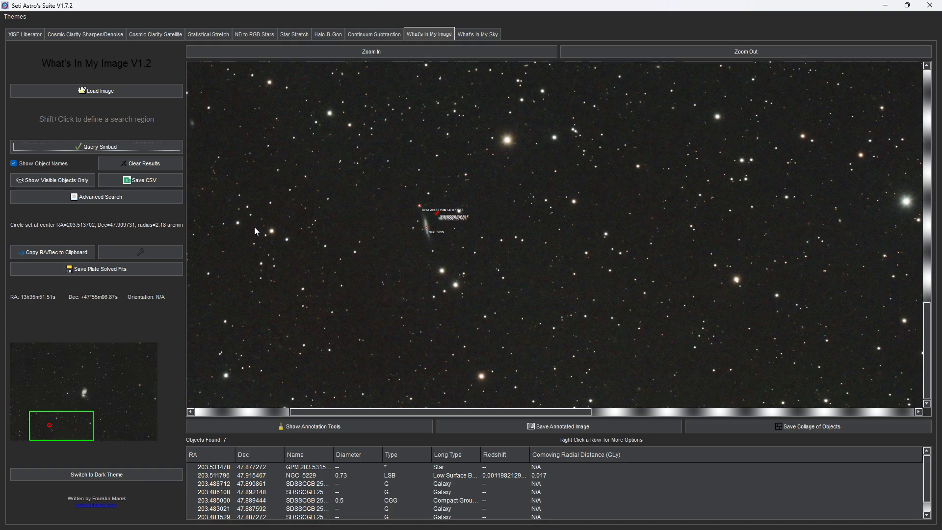
Inspect the cluster of overlapping SDSSCGB 25712 markers beside NGC 5229, matching individual markers with their entries in the results table.
scroll(421, 231, up, 4)
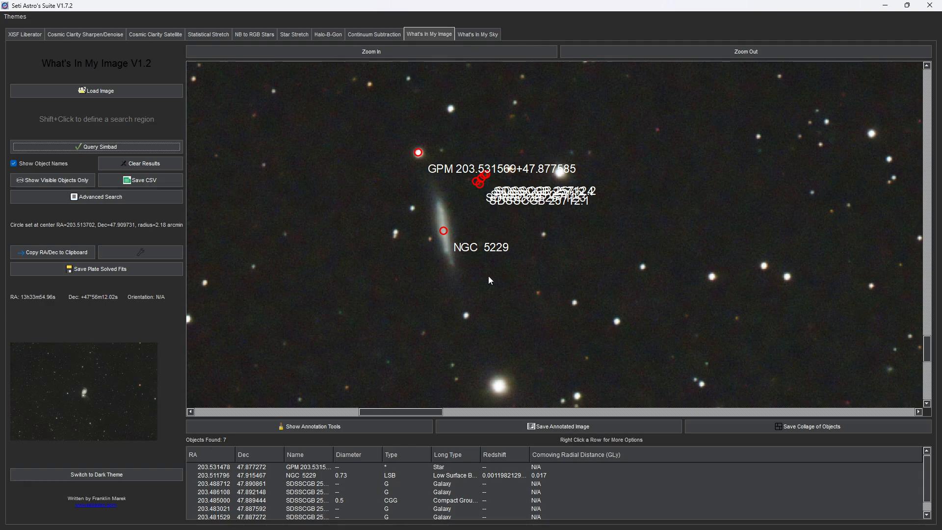
scroll(489, 174, up, 5)
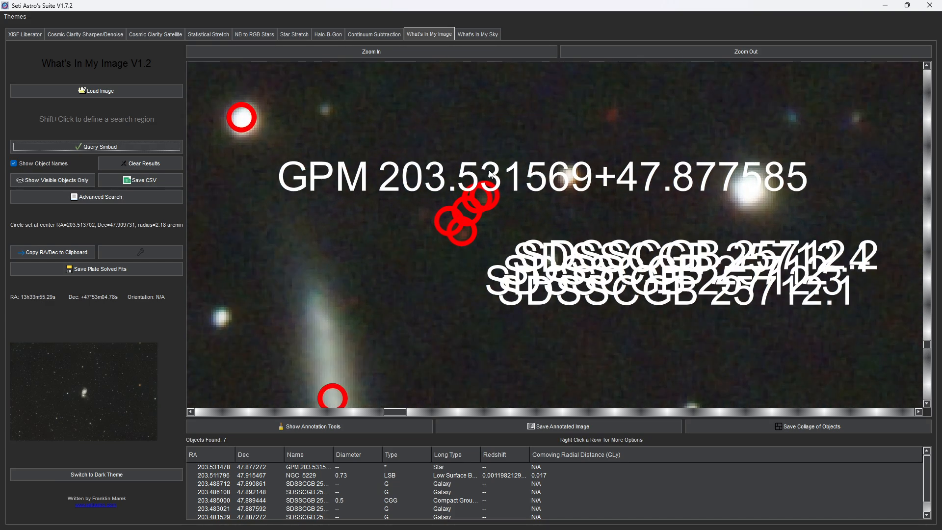
scroll(489, 175, up, 3)
click(507, 244)
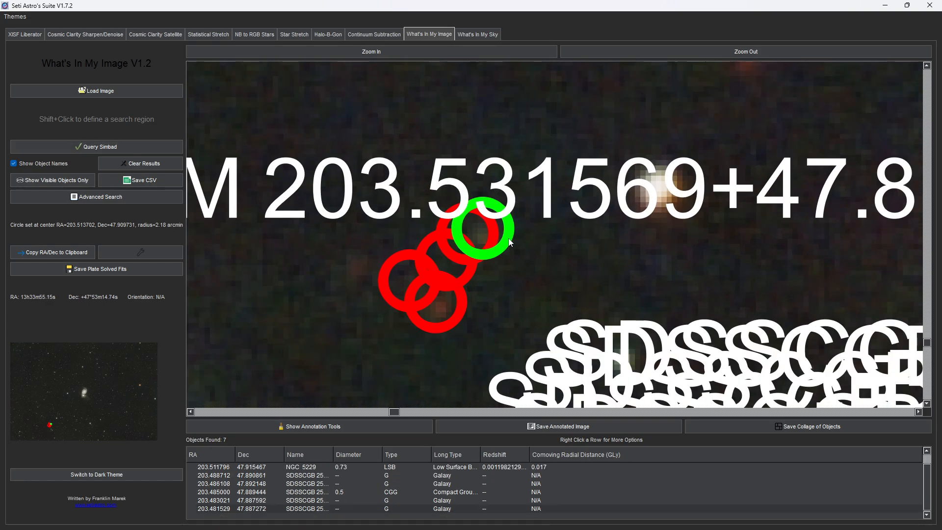
click(460, 320)
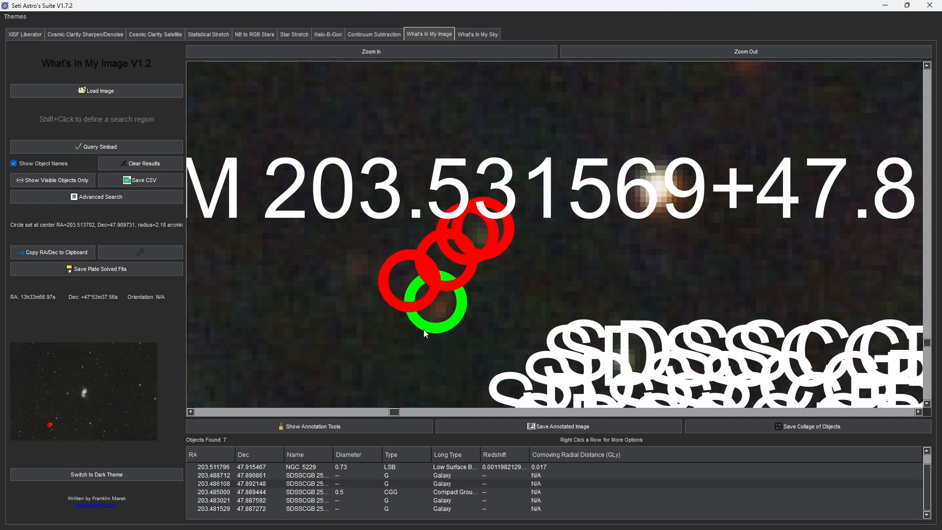
click(218, 485)
click(501, 242)
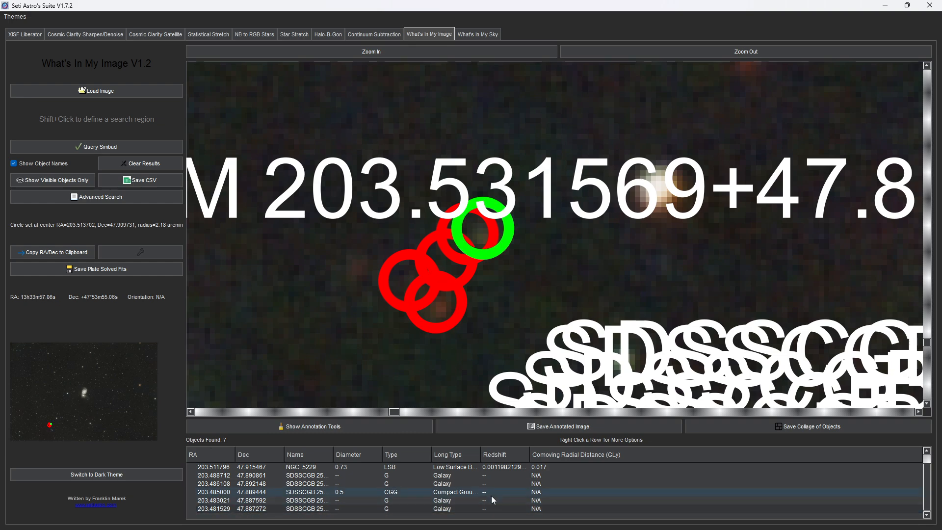
click(458, 318)
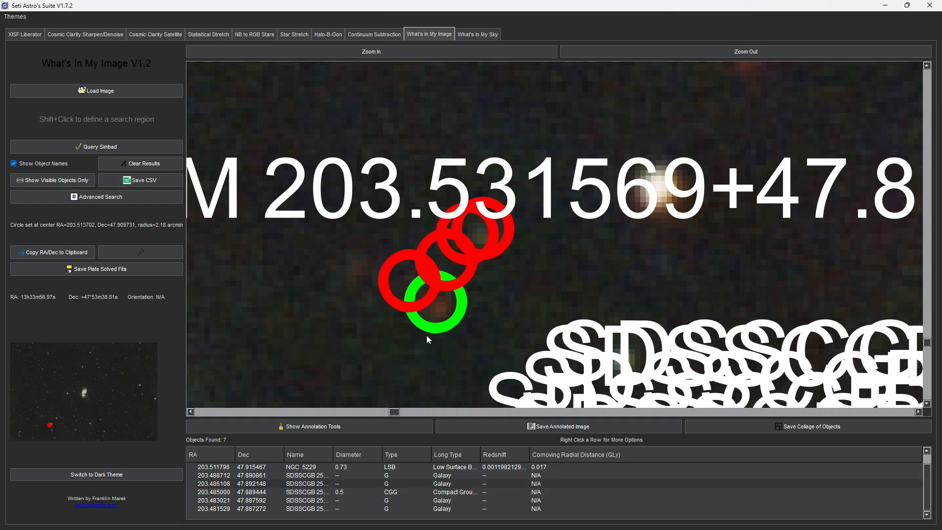
View the Simbad record of SDSSCGB 25712.1 and its SDSS sky image in the browser, then return to Seti Astro's Suite.
double_click(443, 332)
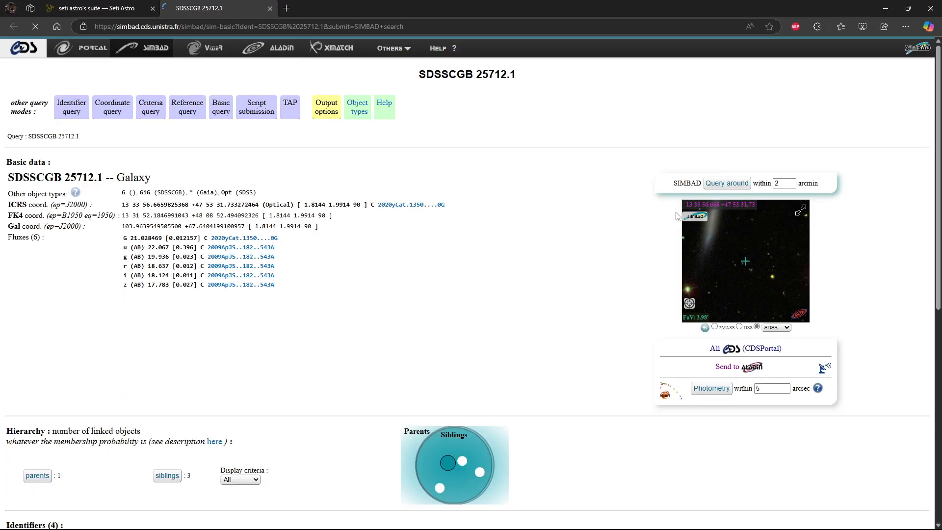
scroll(750, 268, up, 13)
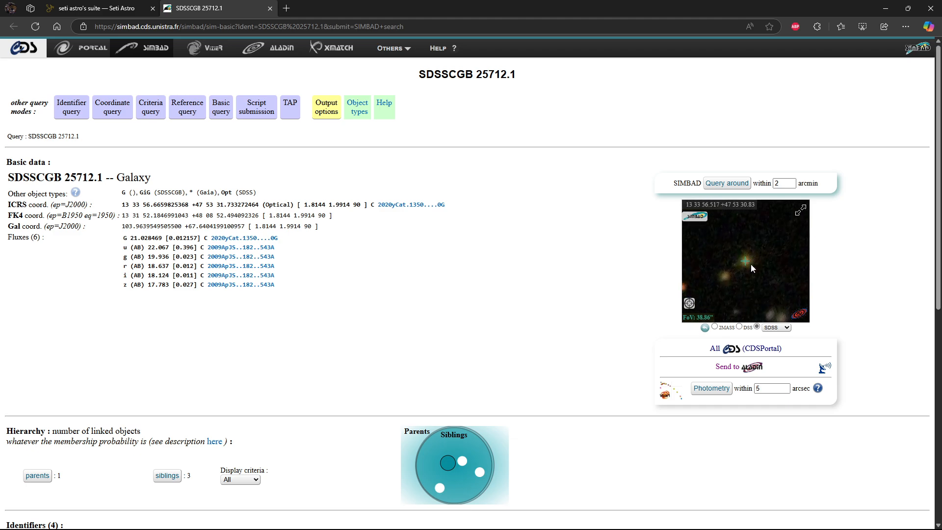
scroll(750, 264, down, 5)
scroll(751, 264, down, 3)
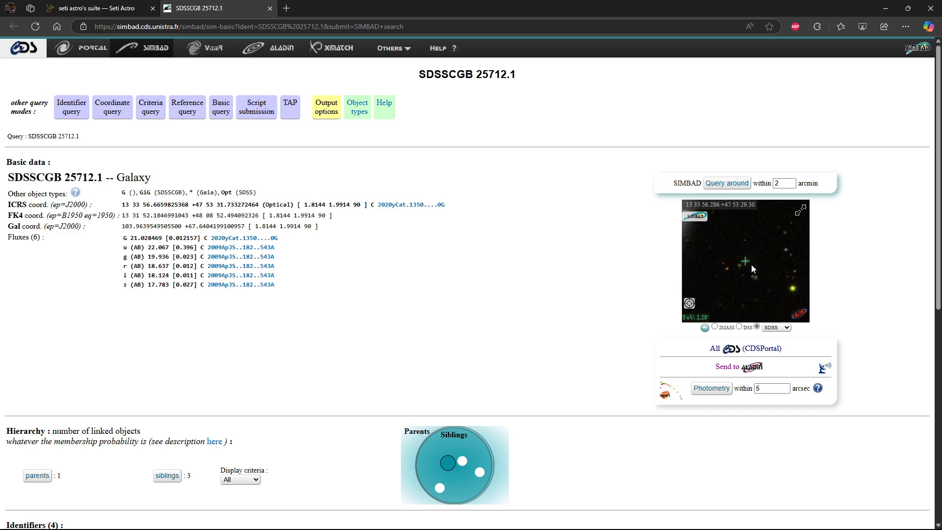
click(270, 9)
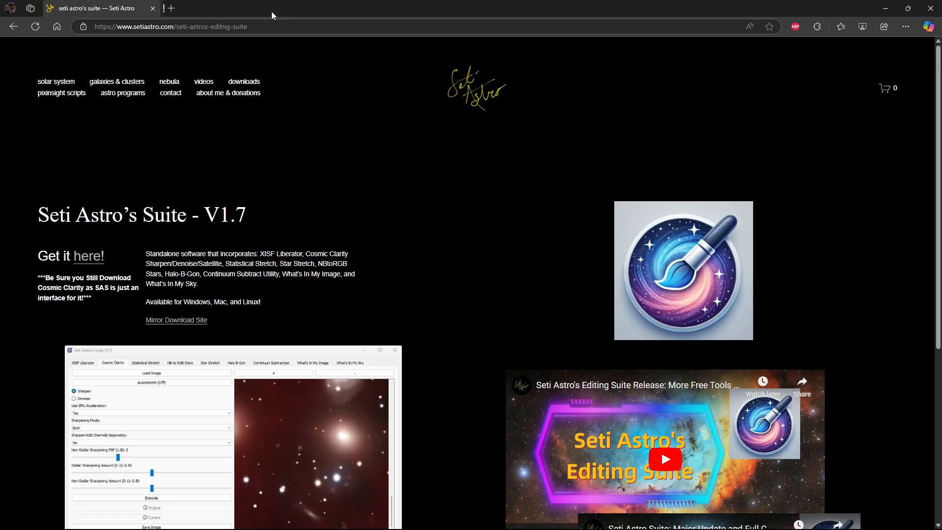
click(885, 8)
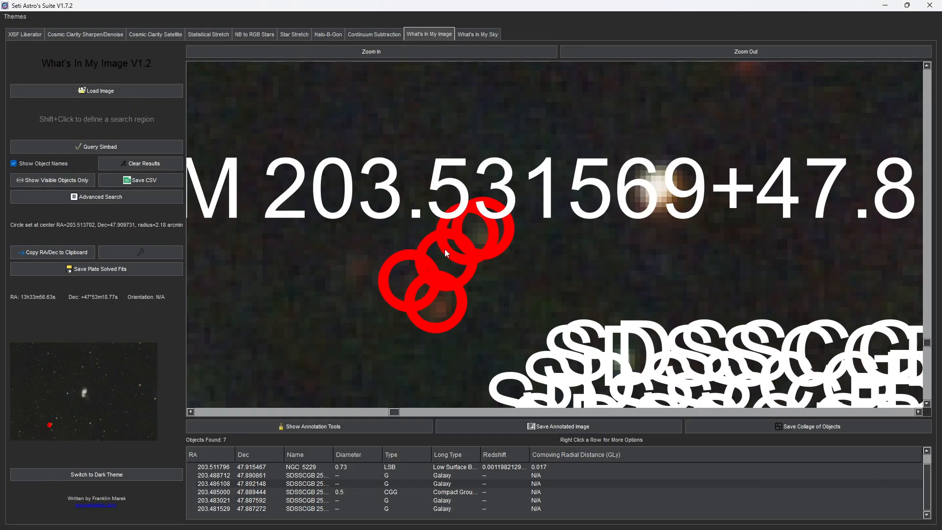
Look up NGC 5229's Simbad record from its marker and view its SDSS image up close, keeping only that page open.
scroll(437, 254, down, 2)
drag(380, 348, 494, 137)
click(455, 273)
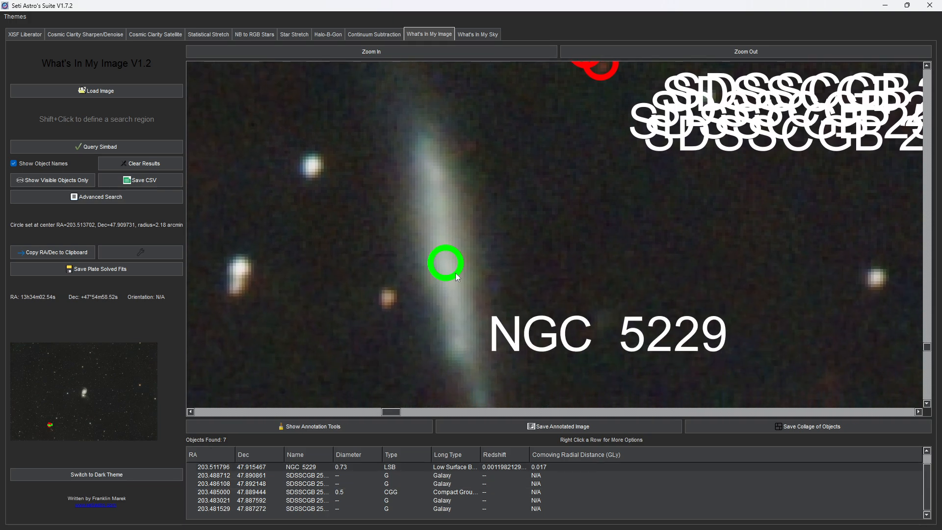
scroll(570, 273, down, 3)
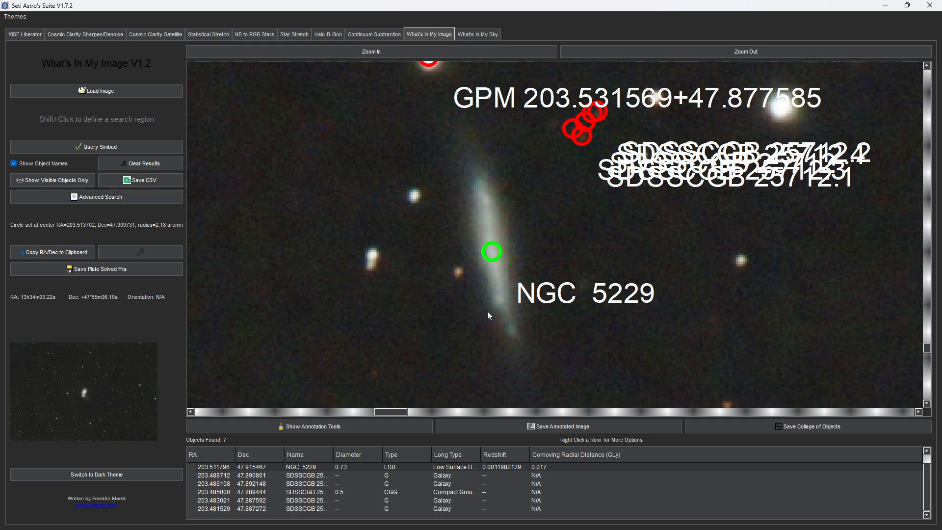
double_click(499, 251)
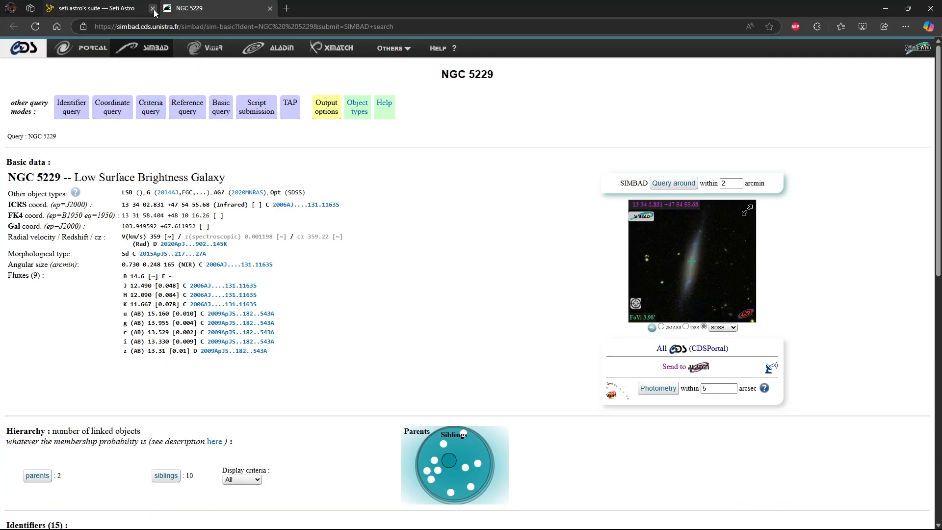
click(152, 8)
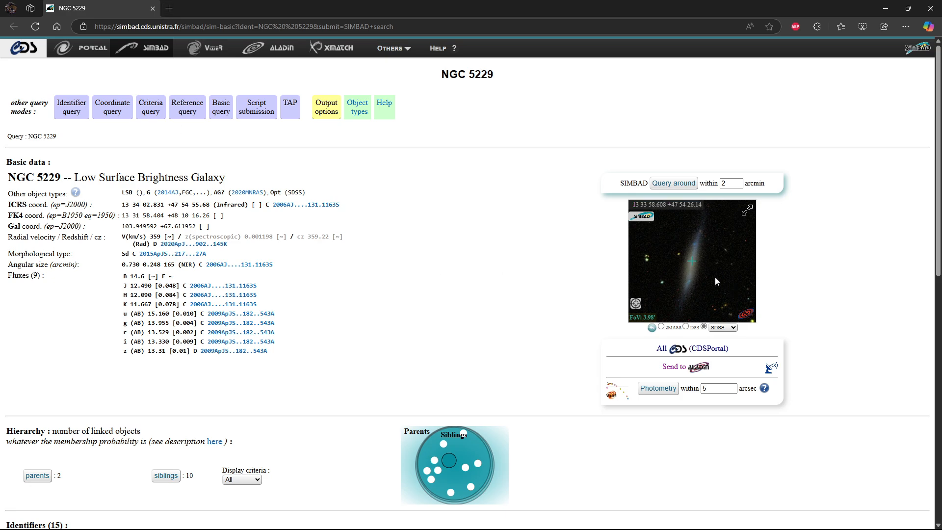
scroll(715, 277, up, 2)
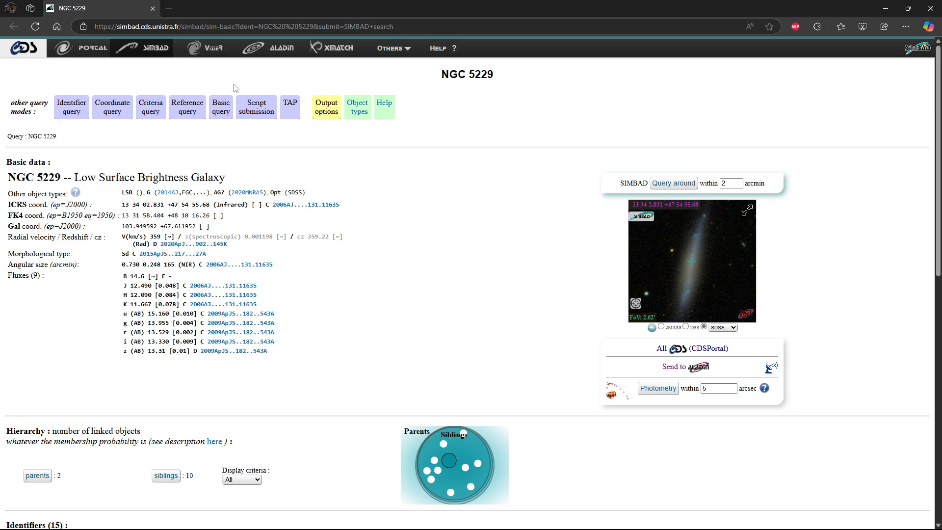
Compare NGC 5229 in the M51 image with its SDSS image in the browser, and select its entry in the results.
key(alt+Tab)
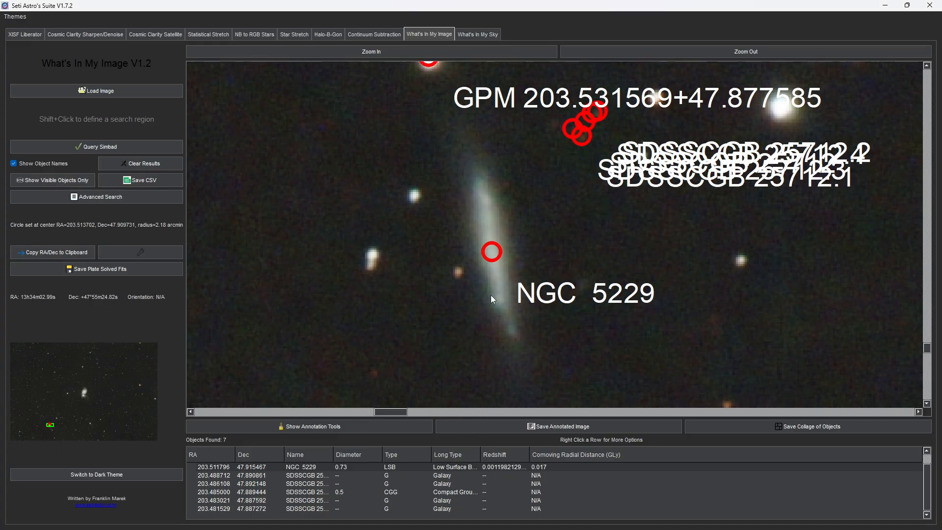
key(alt+Tab)
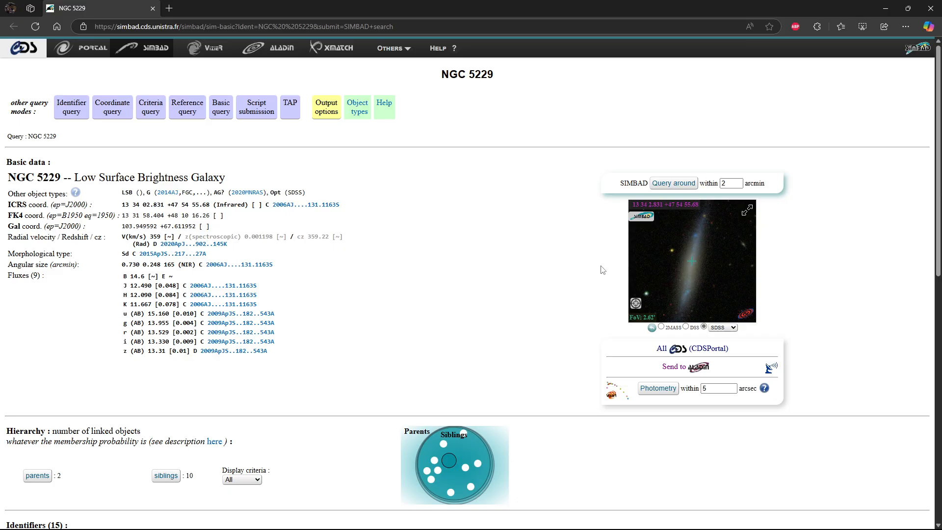
key(alt+Tab)
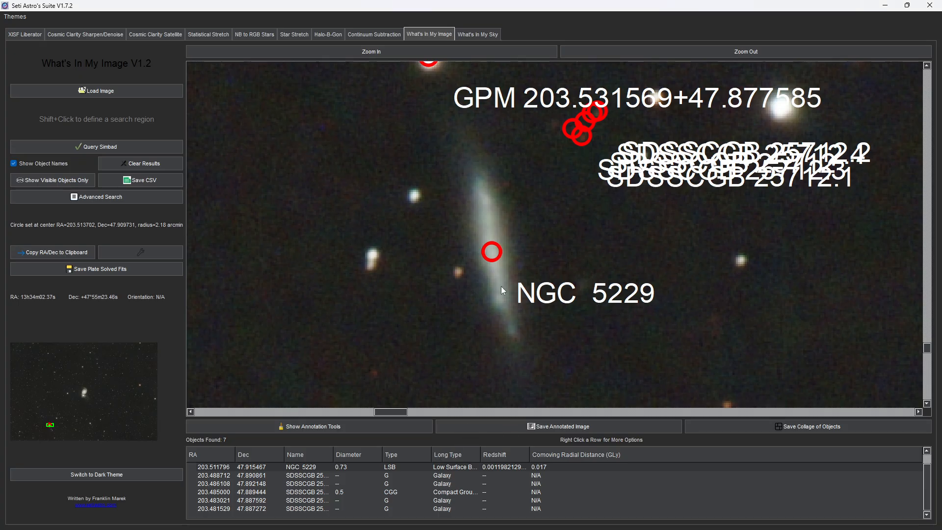
click(492, 252)
click(318, 466)
Show the faint galaxy at the frame's upper edge and clear the NGC 5229 query results.
scroll(417, 301, down, 5)
scroll(419, 300, down, 4)
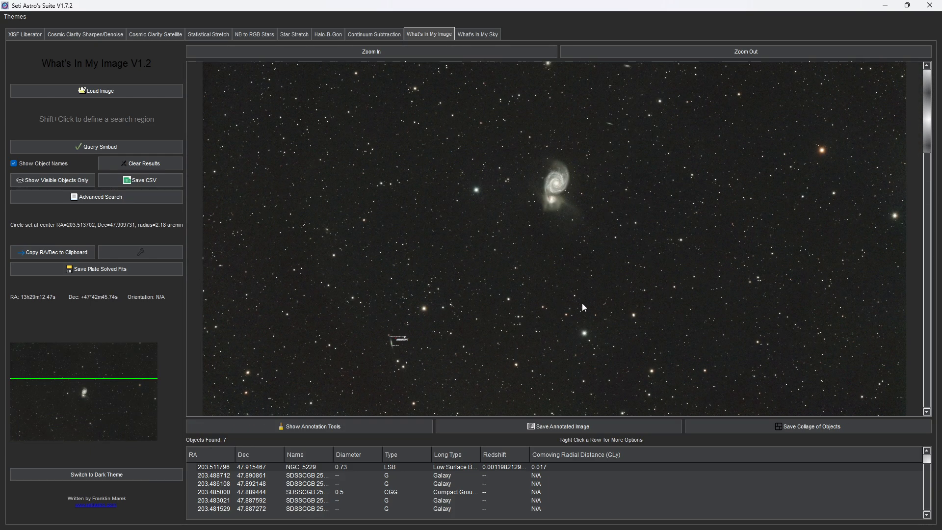
scroll(633, 338, down, 1)
scroll(396, 260, down, 1)
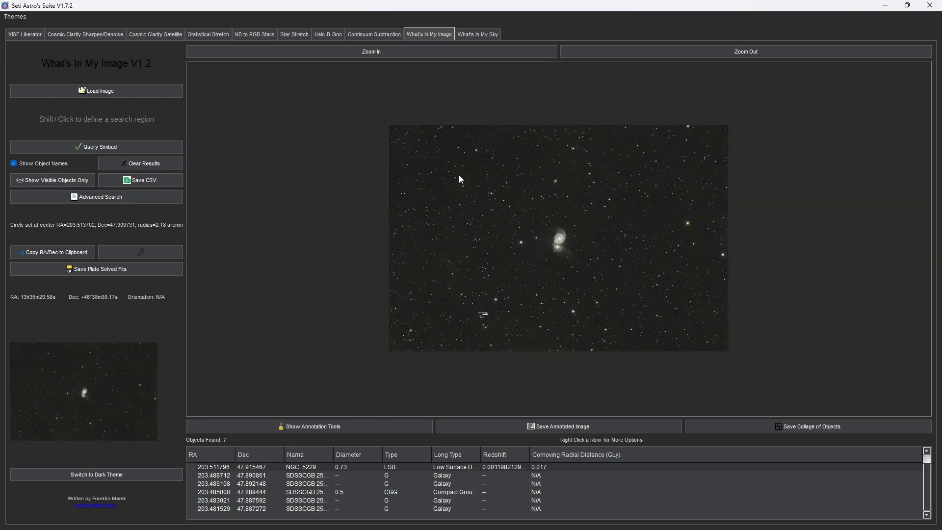
scroll(462, 137, up, 2)
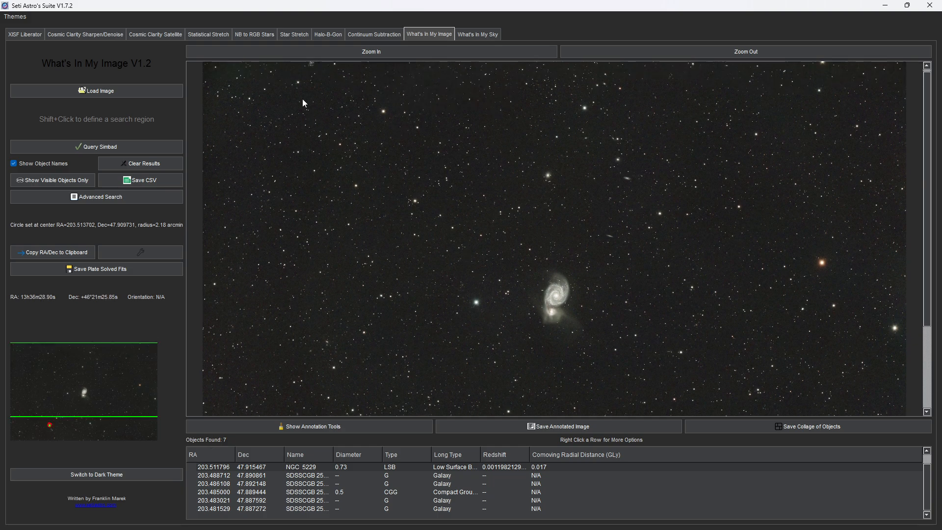
scroll(309, 93, up, 1)
scroll(314, 79, up, 3)
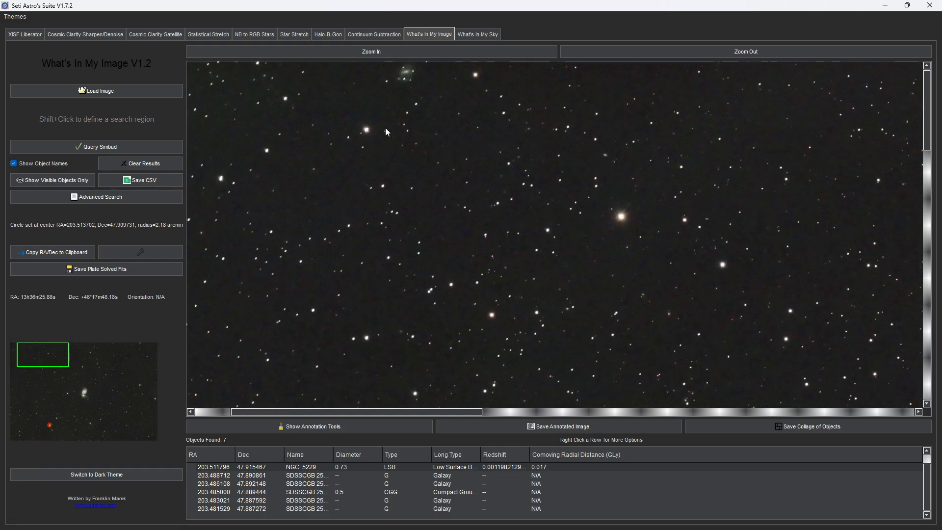
click(157, 163)
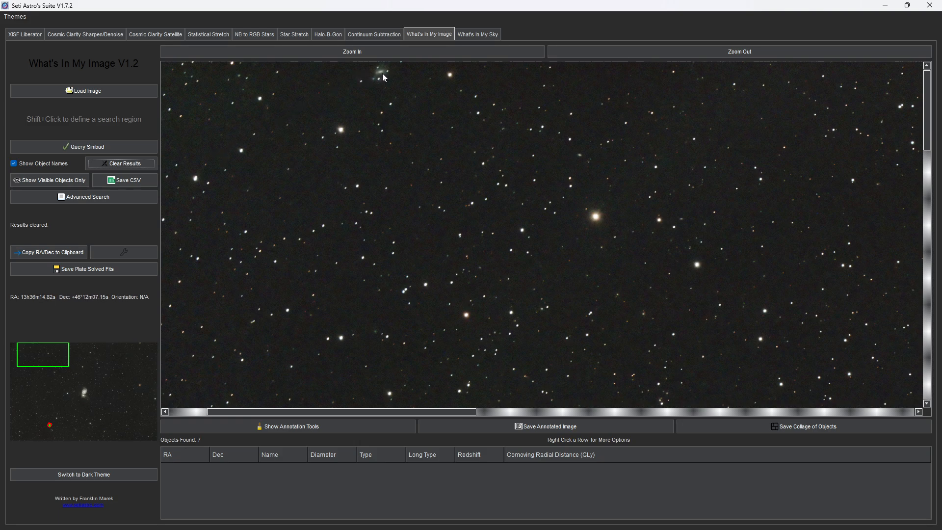
Define a search circle of about 1.3 arcmin radius around the faint galaxy at the frame's upper edge and query Simbad.
shift+drag(379, 73, 387, 85)
click(101, 146)
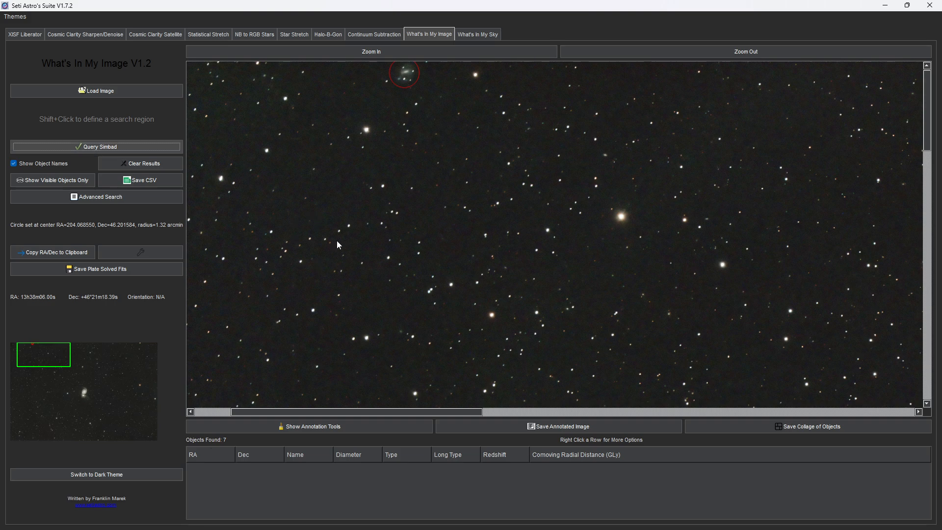
scroll(402, 71, up, 5)
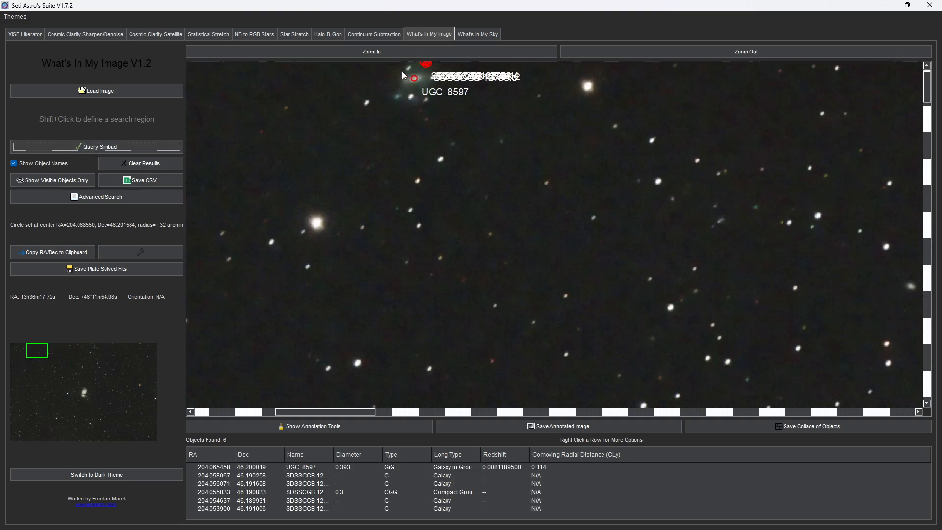
Open UGC 8597's Simbad record from its marker, view its SDSS image up close and return to Seti Astro's Suite.
double_click(451, 105)
scroll(728, 262, up, 3)
scroll(729, 260, up, 2)
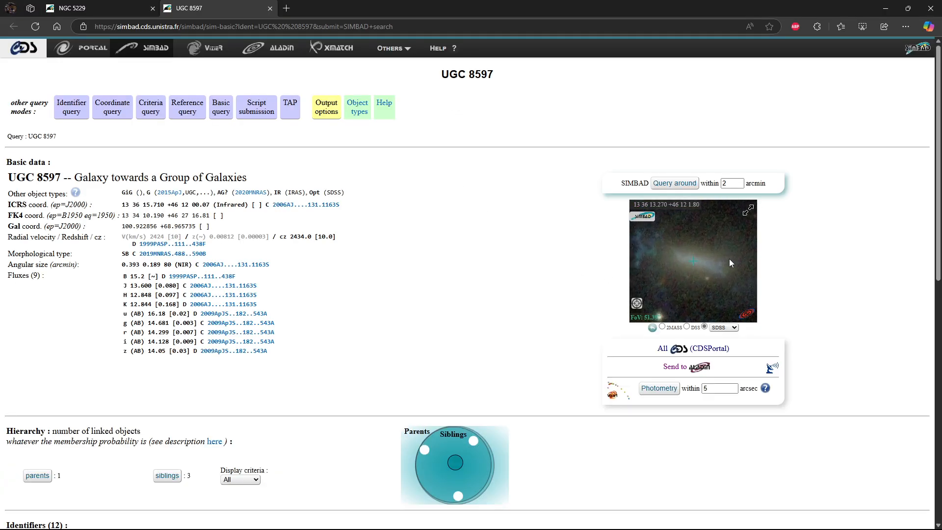
scroll(729, 260, down, 2)
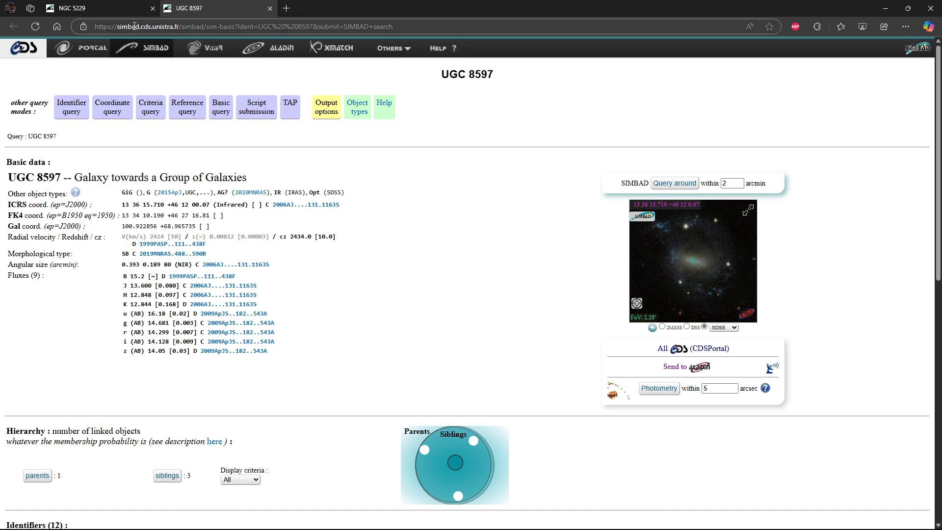
key(alt+Tab)
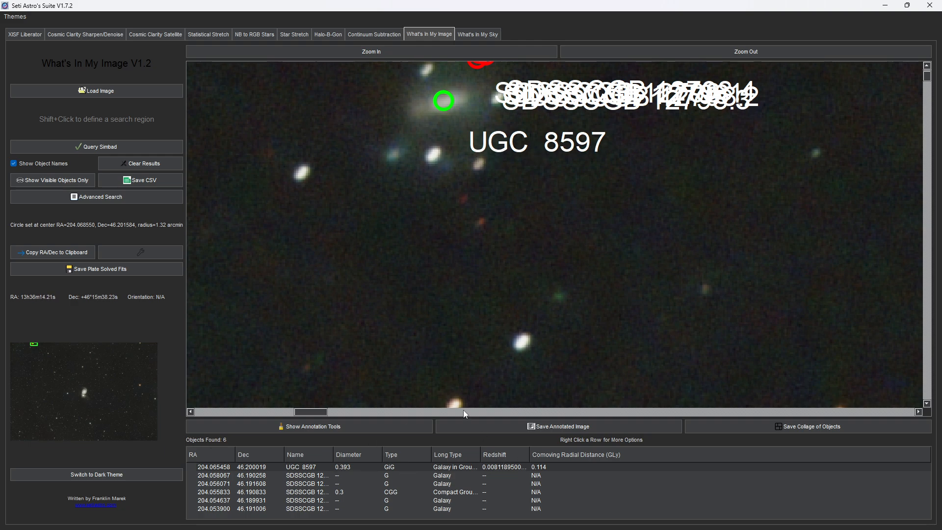
Query Simbad within a circle of about 2.7 arcmin radius around the tilted spiral galaxy to the upper right of M51.
scroll(507, 257, down, 4)
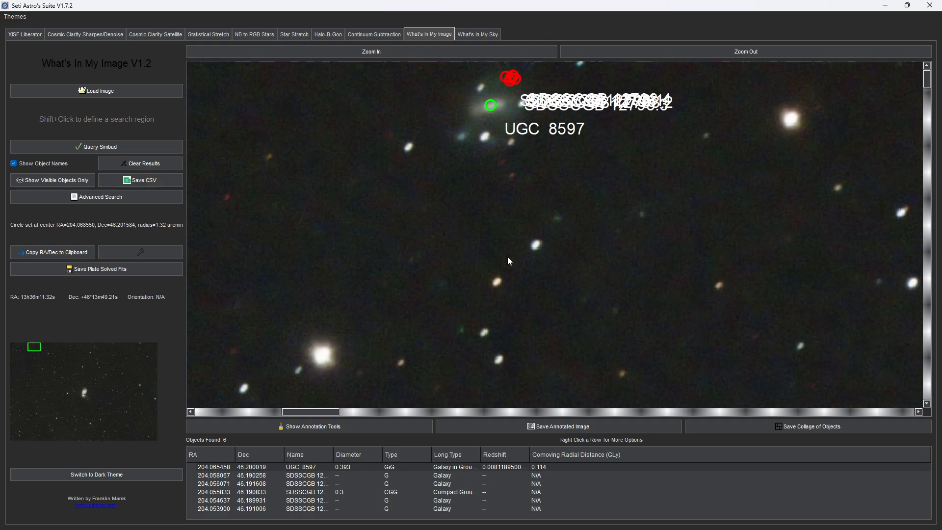
scroll(507, 258, down, 3)
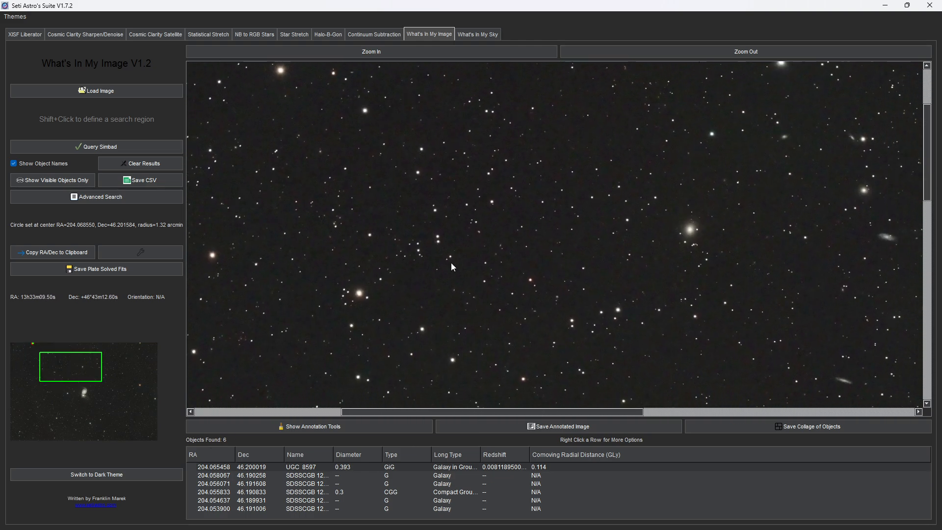
drag(515, 252, 380, 280)
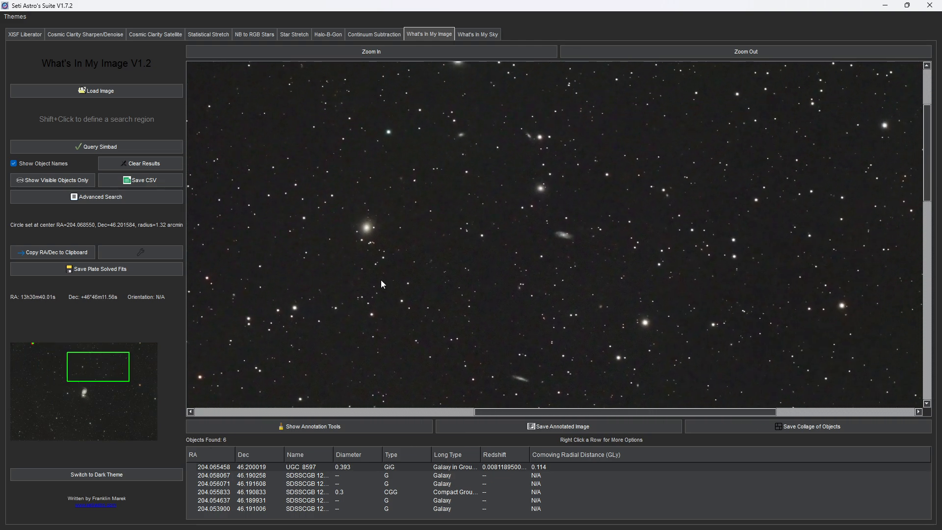
shift+click(563, 235)
click(86, 148)
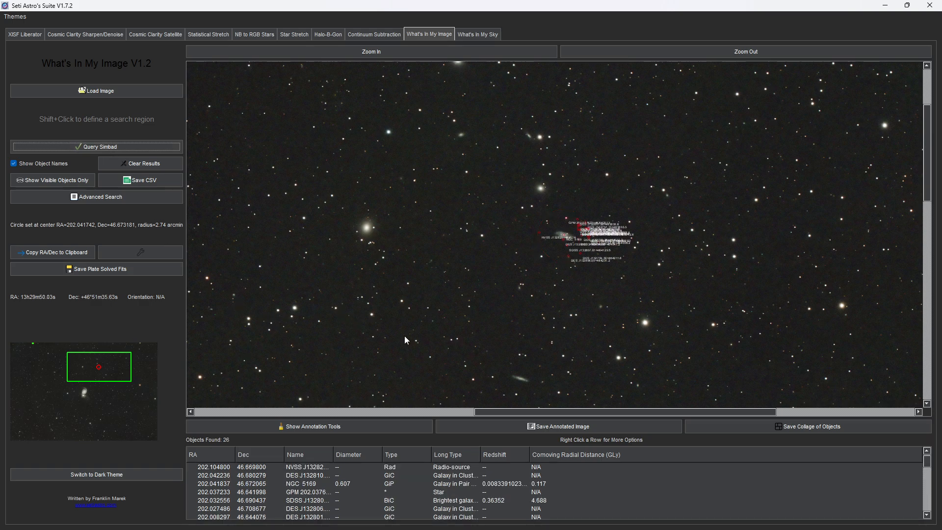
Open NGC 5169's Simbad record from its marker and view its SDSS image up close in the browser.
scroll(566, 251, up, 8)
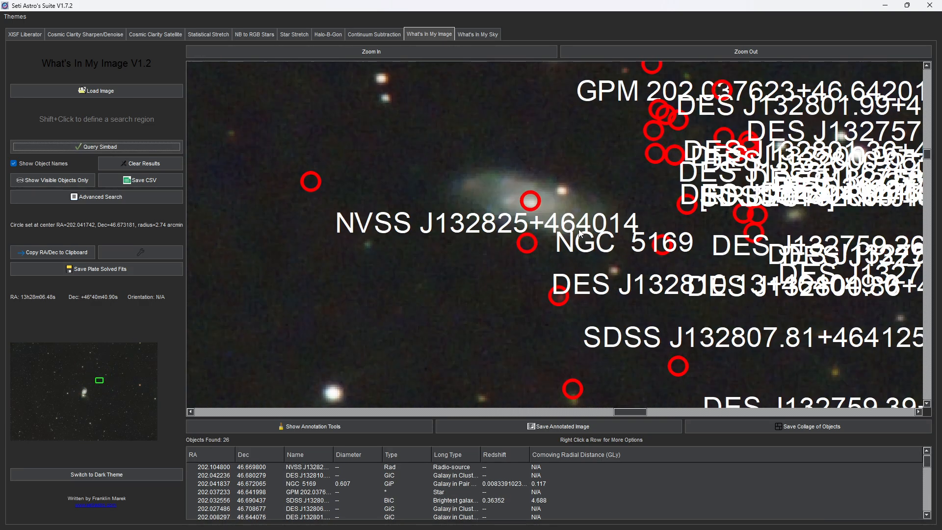
click(529, 198)
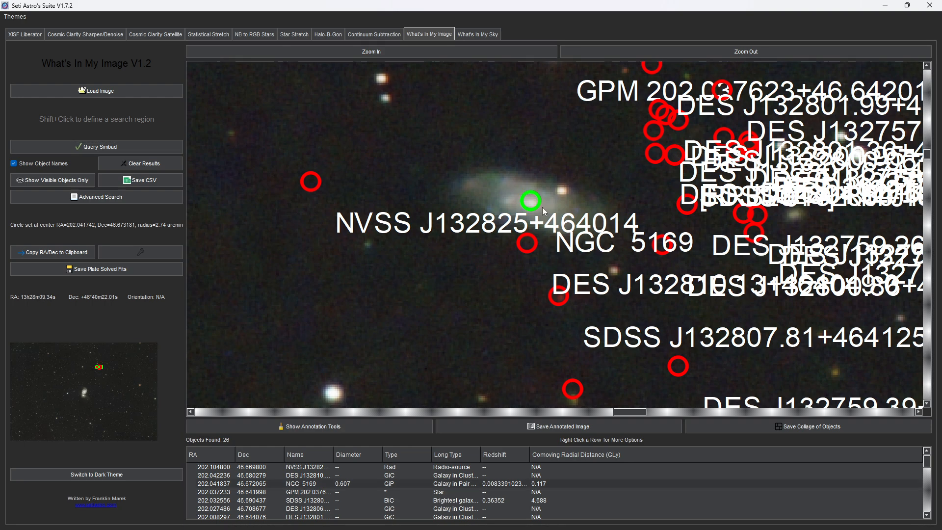
double_click(536, 206)
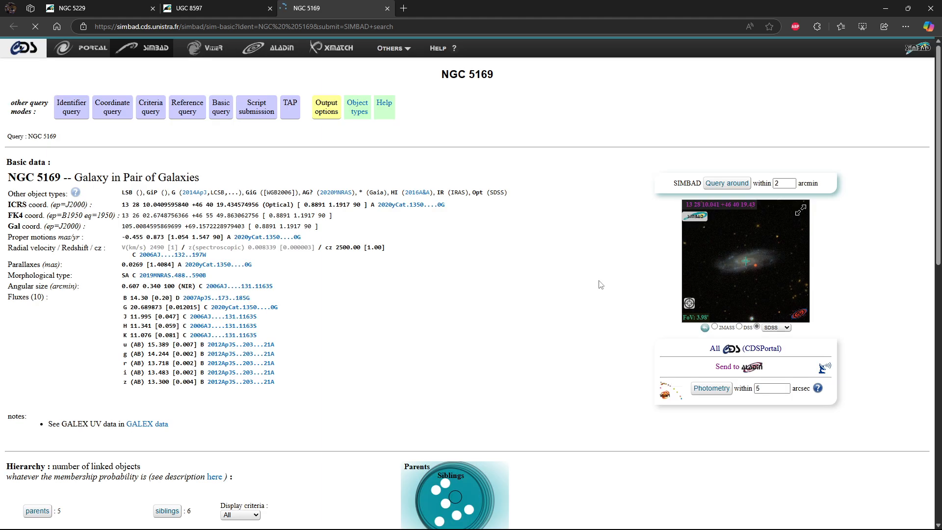
scroll(779, 275, down, 1)
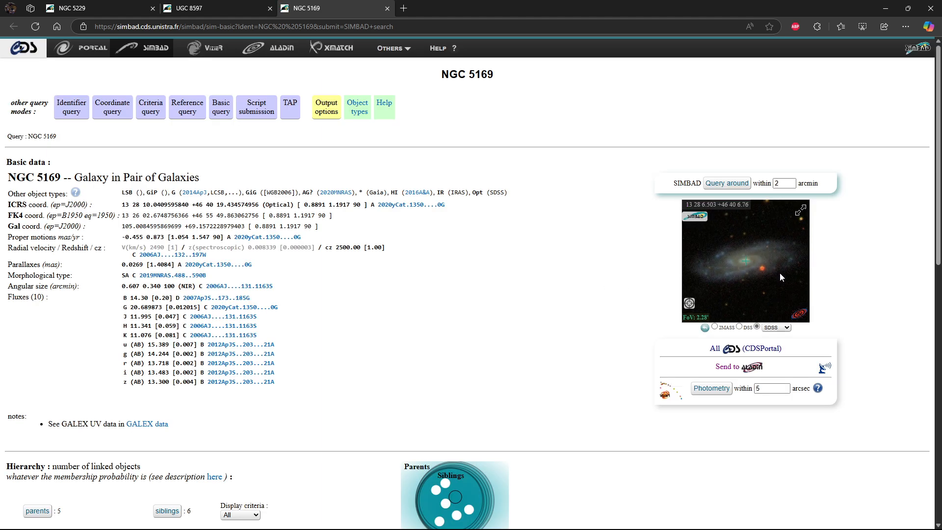
Compare NGC 5169 in the image with its SDSS view, close the NGC 5169 and UGC 8597 pages and return to Seti Astro's Suite.
key(alt+Tab)
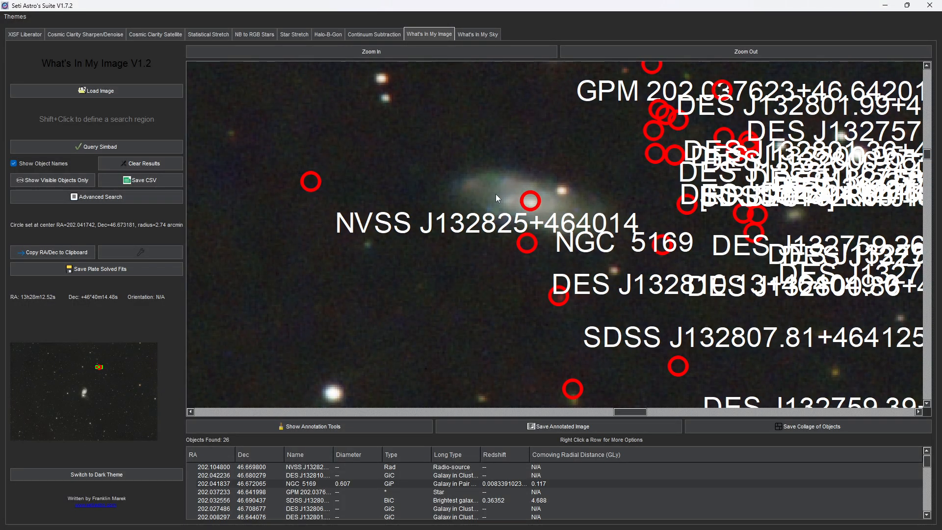
key(alt+Tab)
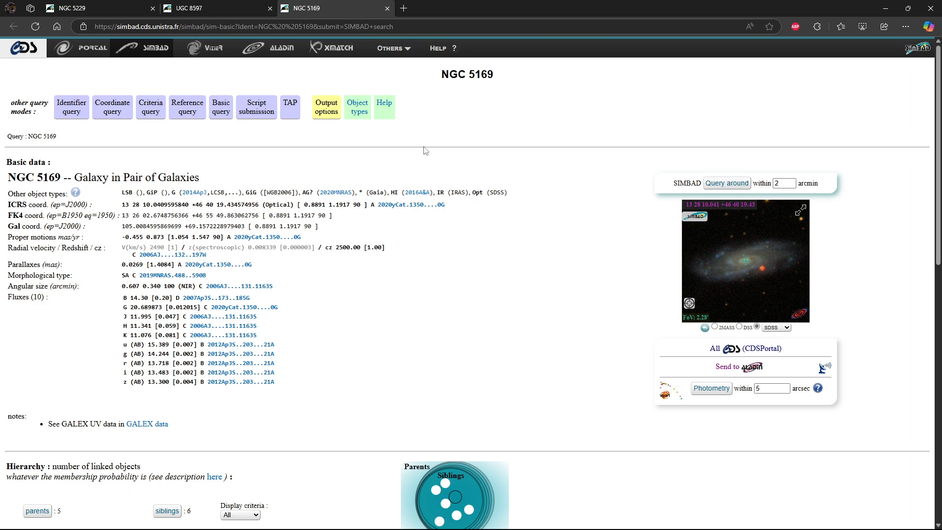
click(387, 8)
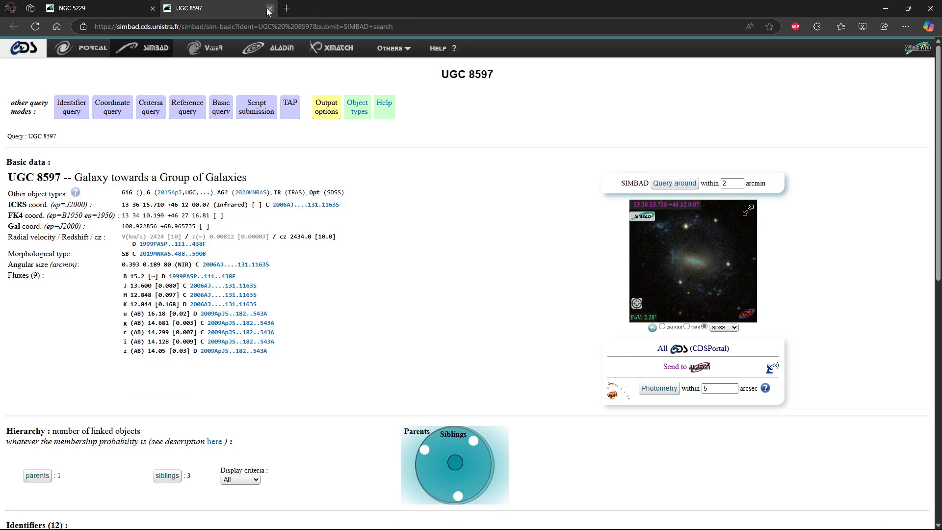
click(269, 8)
key(alt+Tab)
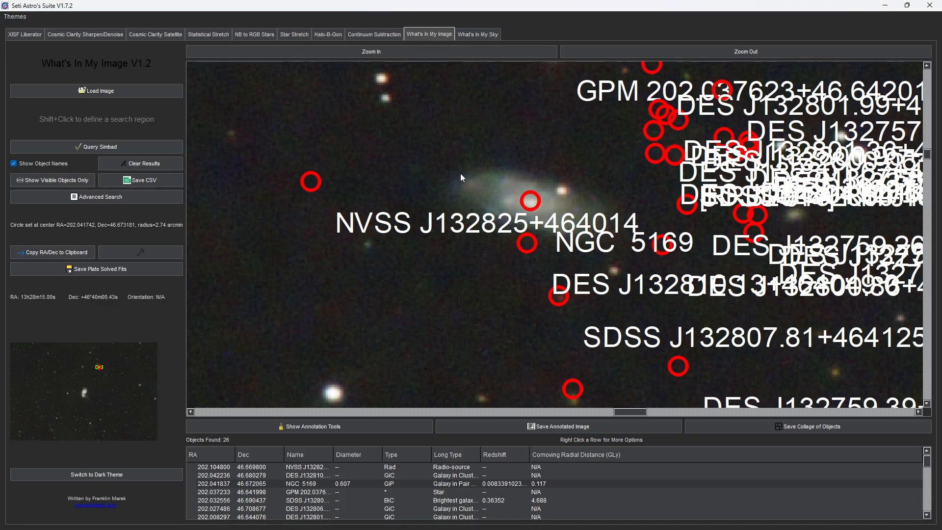
Query Simbad within a circle of about 1.6 arcmin radius around the small edge-on galaxy beside M51's companion.
scroll(546, 222, down, 6)
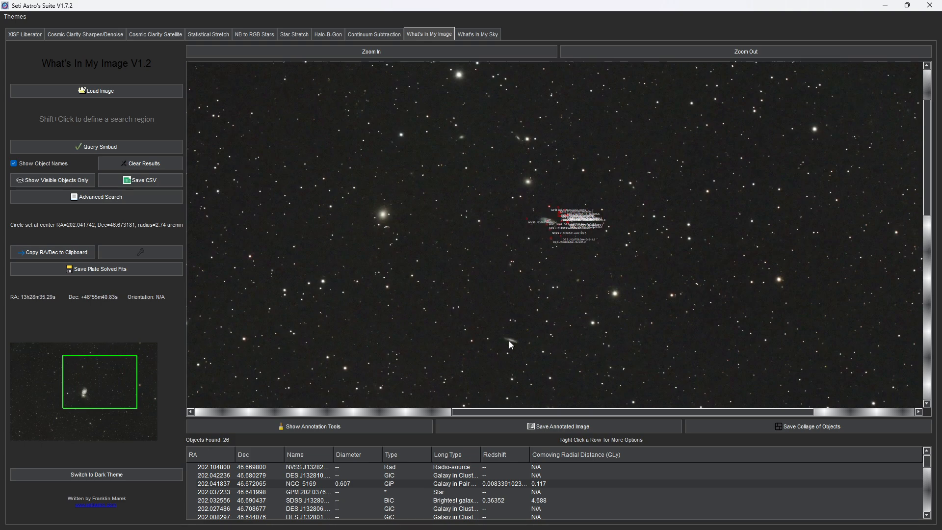
drag(518, 301, 313, 135)
drag(384, 250, 605, 184)
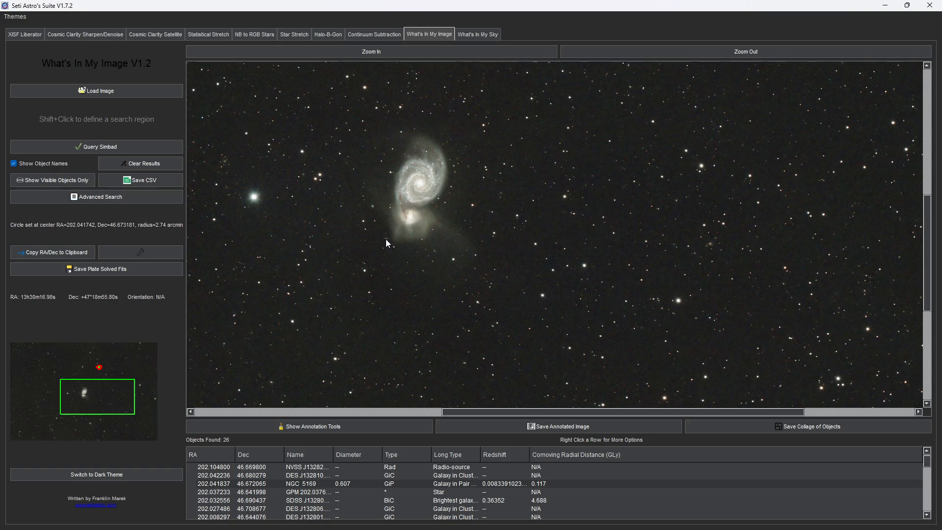
shift+drag(386, 240, 373, 240)
click(77, 146)
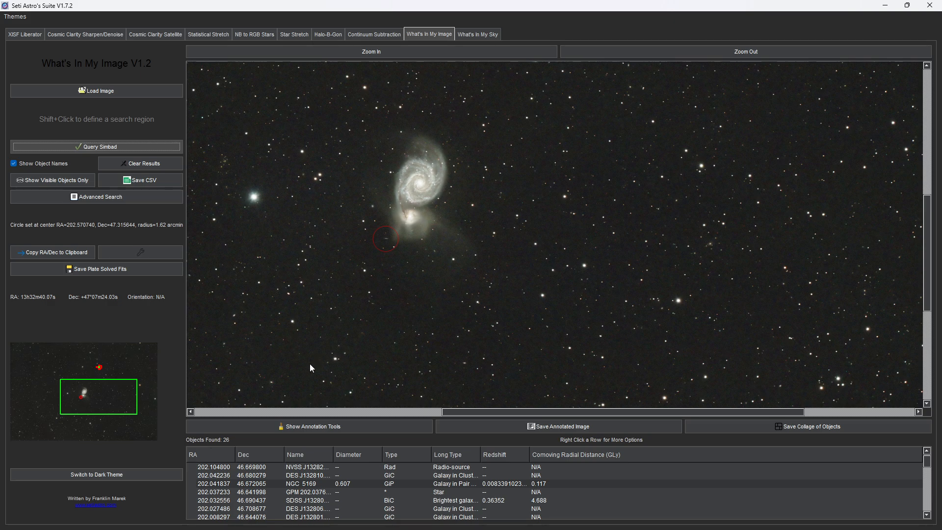
scroll(382, 238, up, 5)
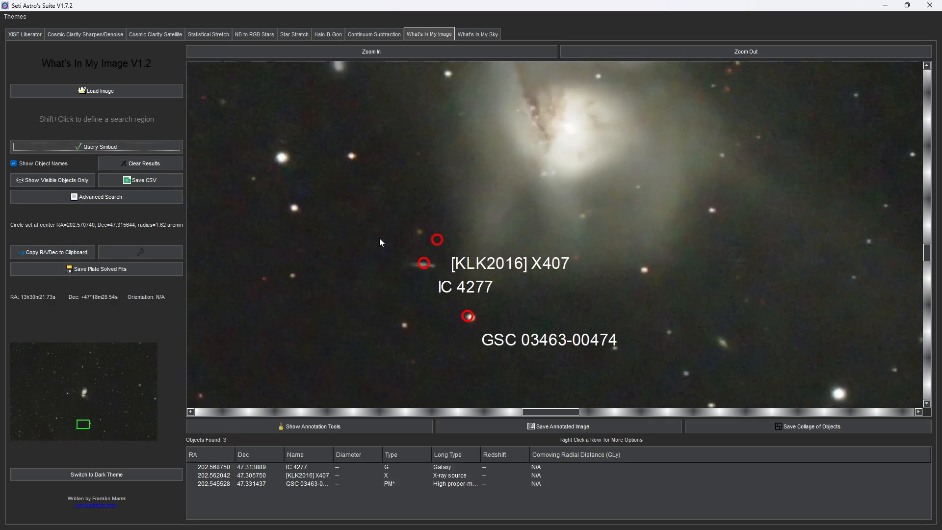
click(422, 267)
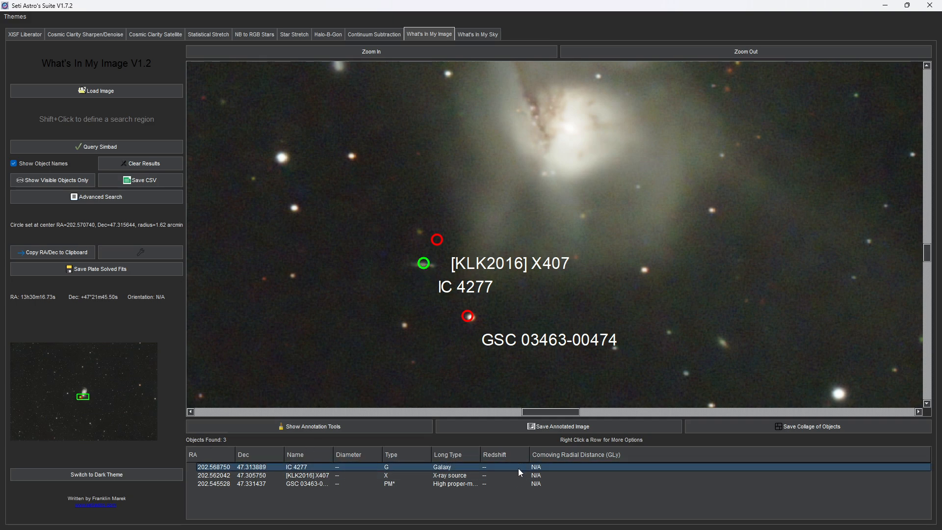
click(283, 475)
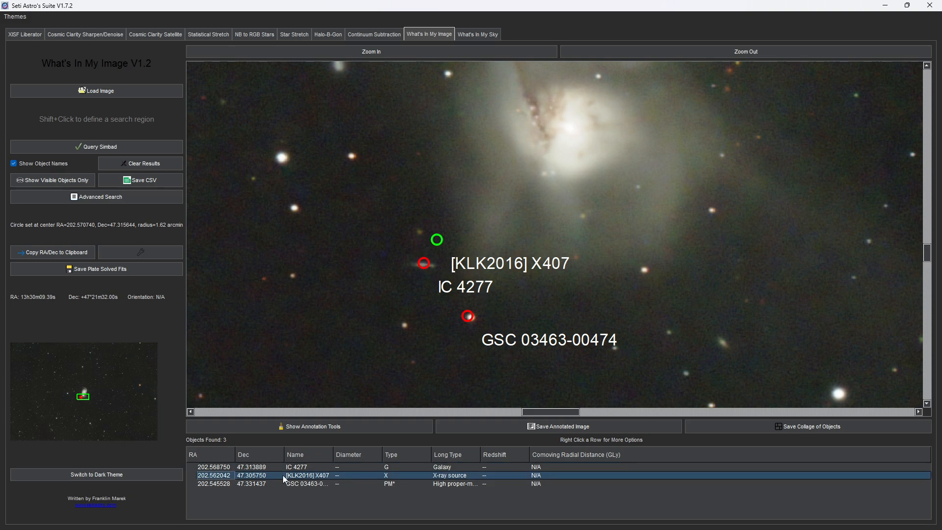
scroll(434, 250, up, 3)
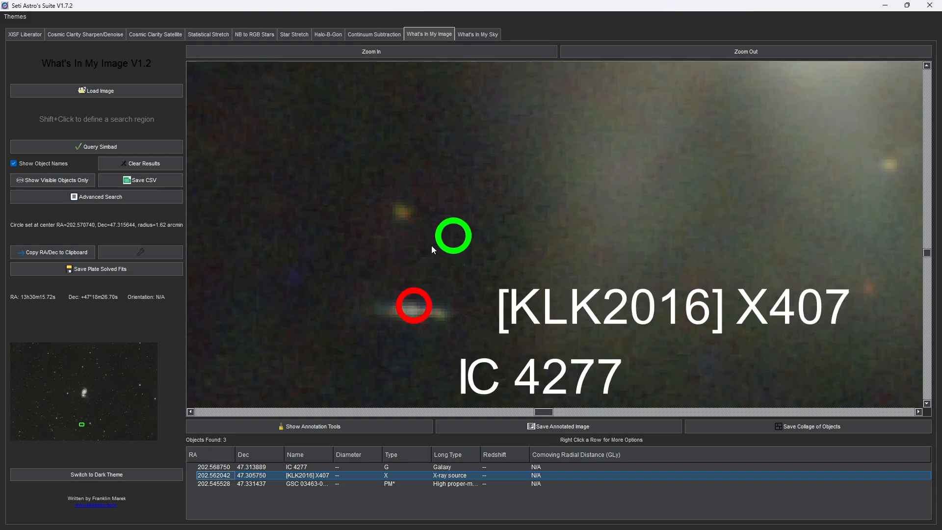
scroll(434, 250, down, 3)
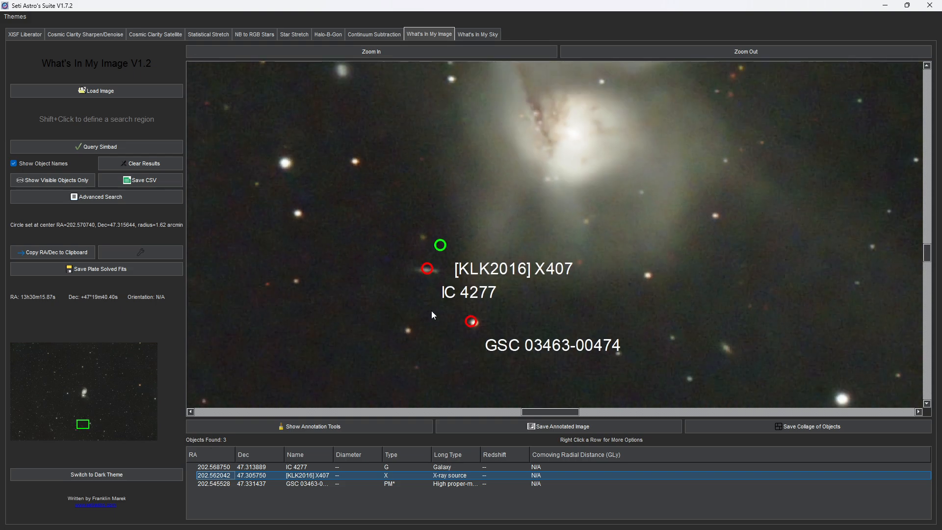
click(469, 324)
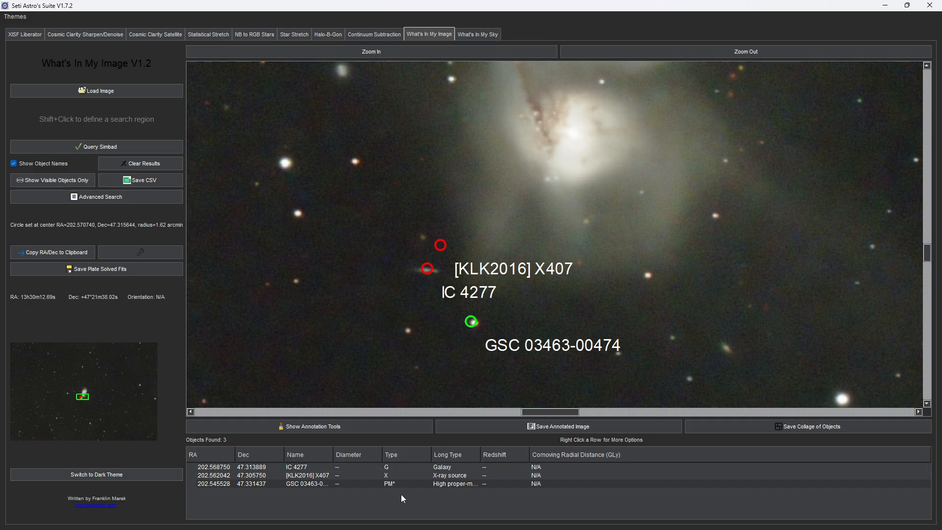
drag(480, 452, 506, 449)
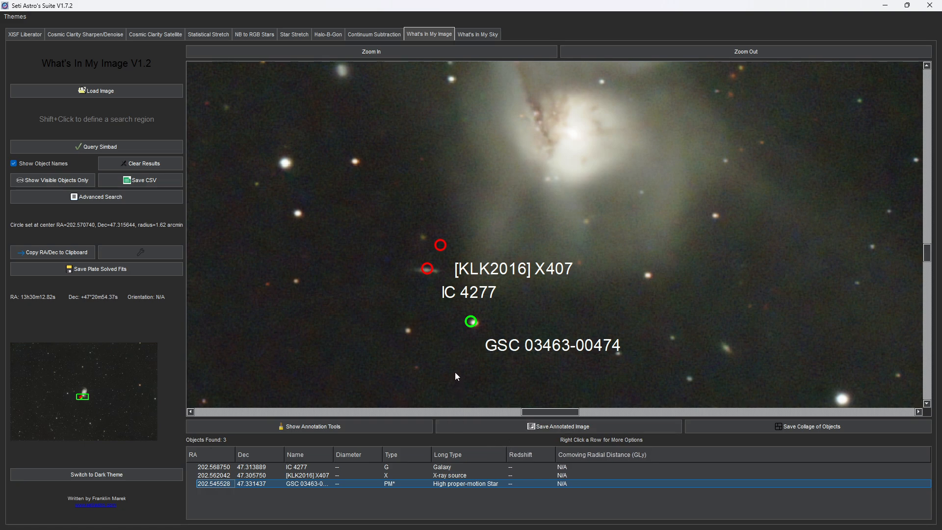
Query Simbad within a circle of about 0.8 arcmin radius around the faint galaxy to the lower right of M51's companion.
scroll(454, 371, down, 3)
scroll(454, 371, up, 2)
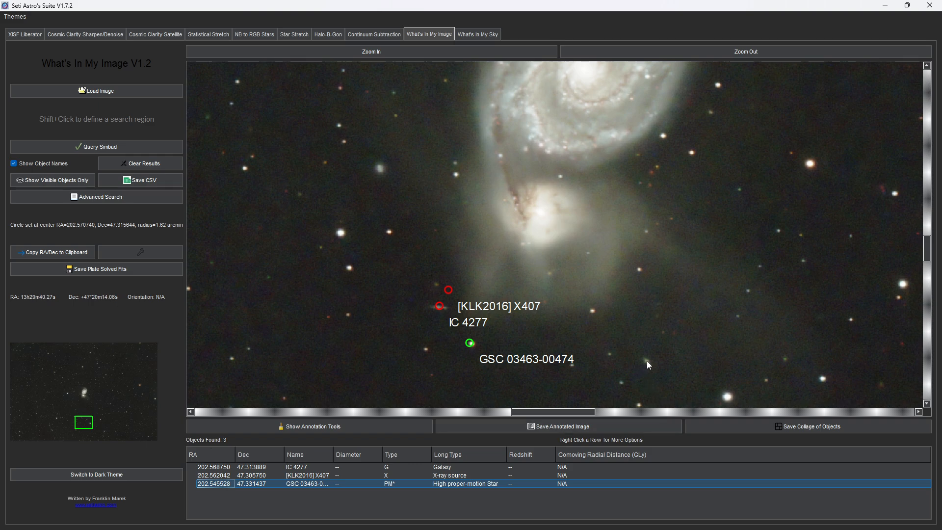
drag(646, 361, 646, 367)
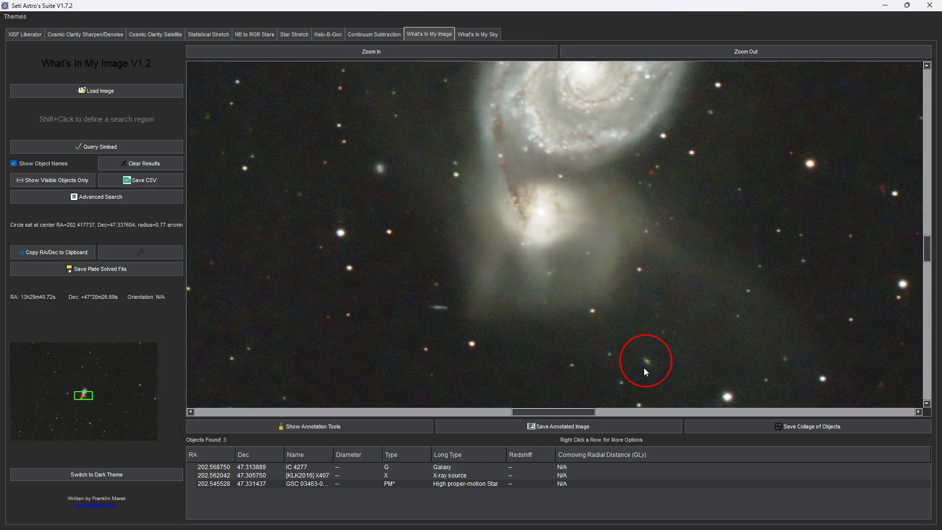
click(85, 143)
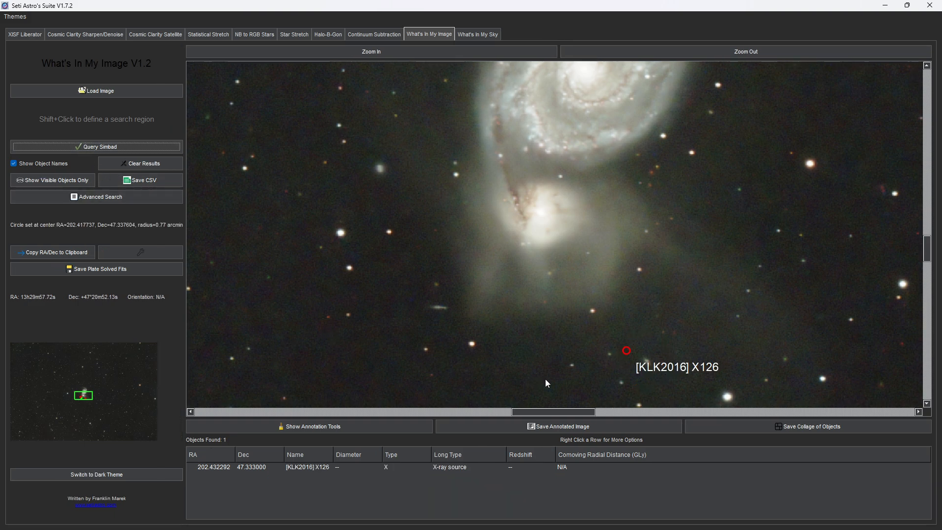
Examine the star field below M51 for further galaxies and show the entire image again.
scroll(741, 345, down, 3)
drag(799, 300, 430, 174)
drag(602, 324, 477, 133)
drag(561, 339, 504, 161)
drag(533, 304, 680, 197)
drag(531, 284, 725, 231)
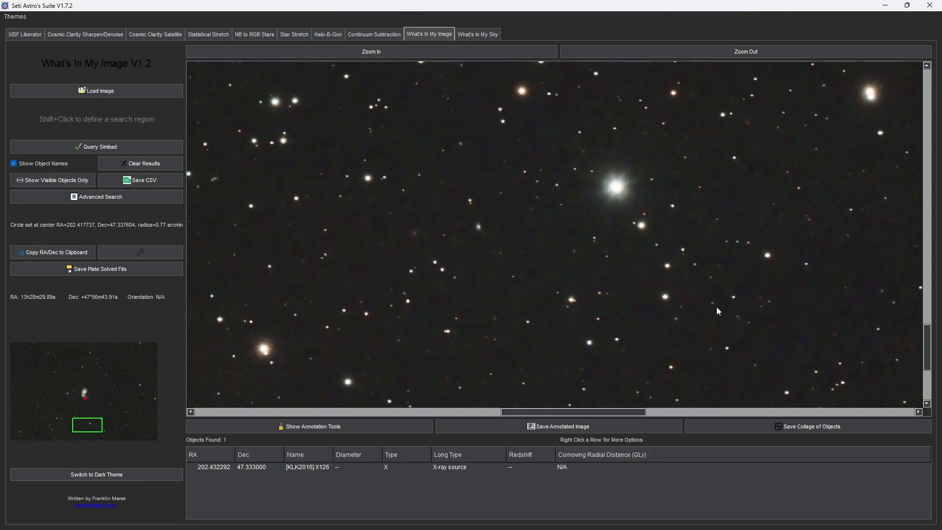
drag(717, 308, 473, 205)
scroll(514, 255, down, 5)
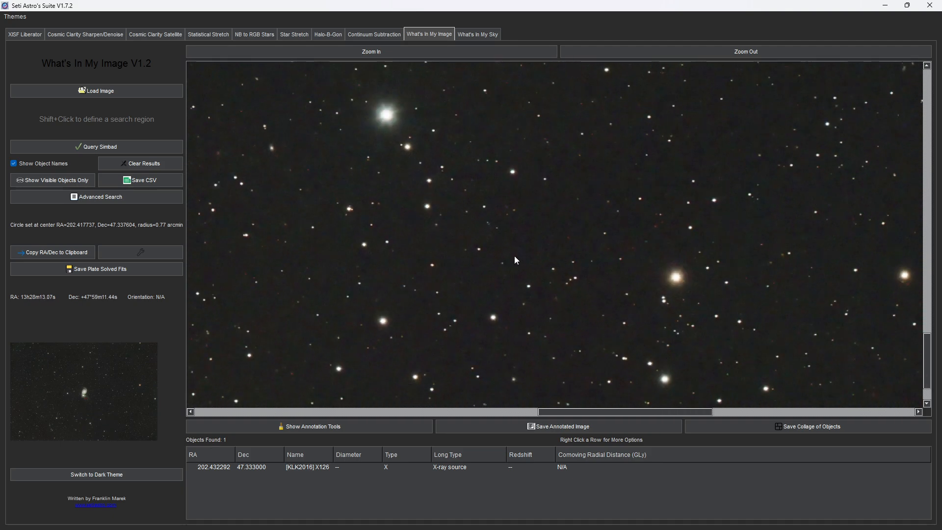
scroll(514, 254, down, 1)
scroll(514, 254, up, 1)
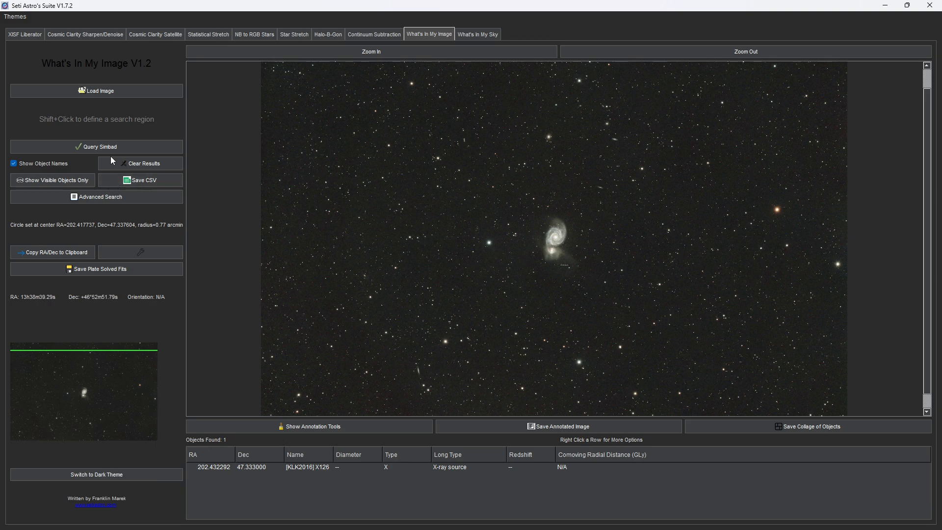
Show the advanced search parameters and deselect all object types.
click(92, 195)
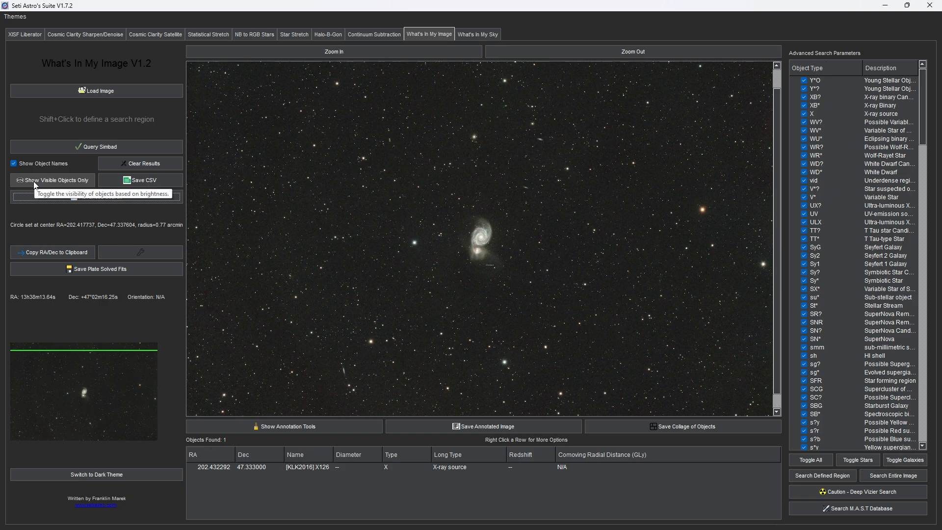
click(809, 461)
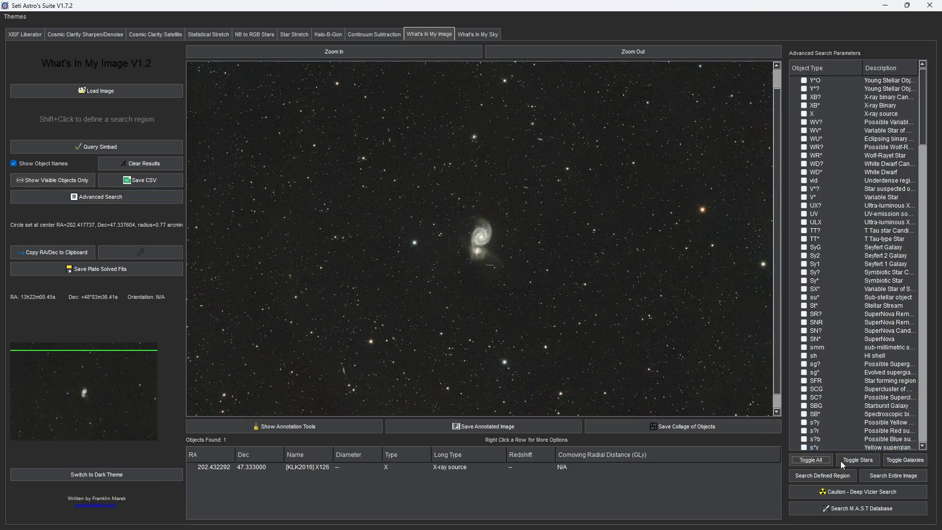
Select only the QSO (Quasar) object type and search the defined region for matches.
scroll(852, 336, down, 2)
scroll(853, 336, down, 8)
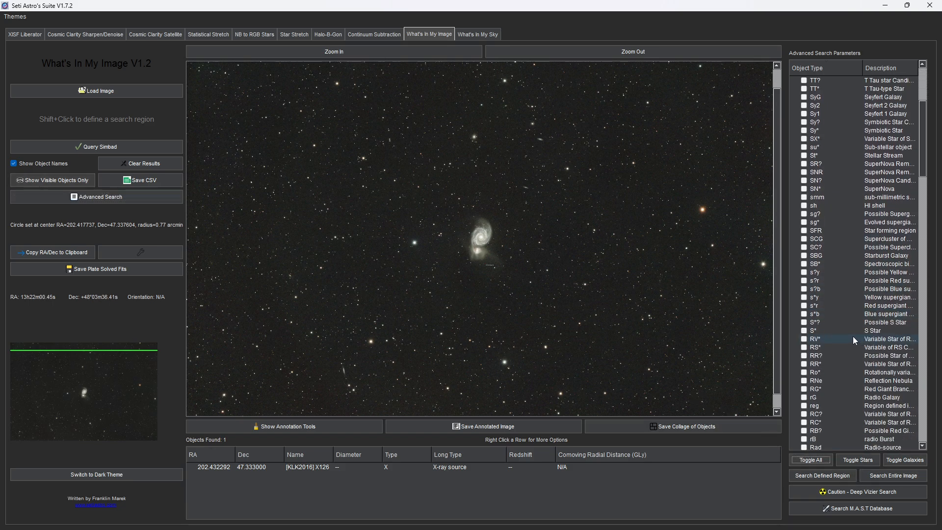
scroll(853, 337, down, 1)
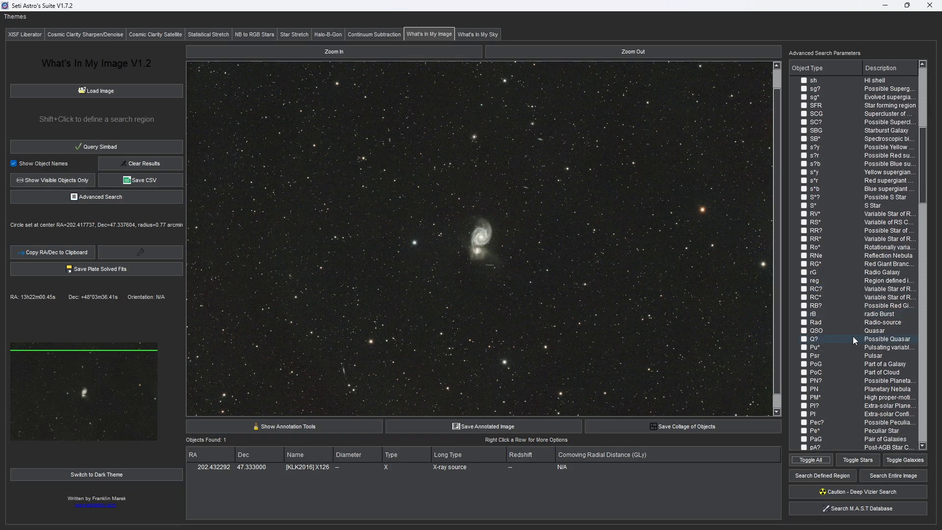
click(804, 330)
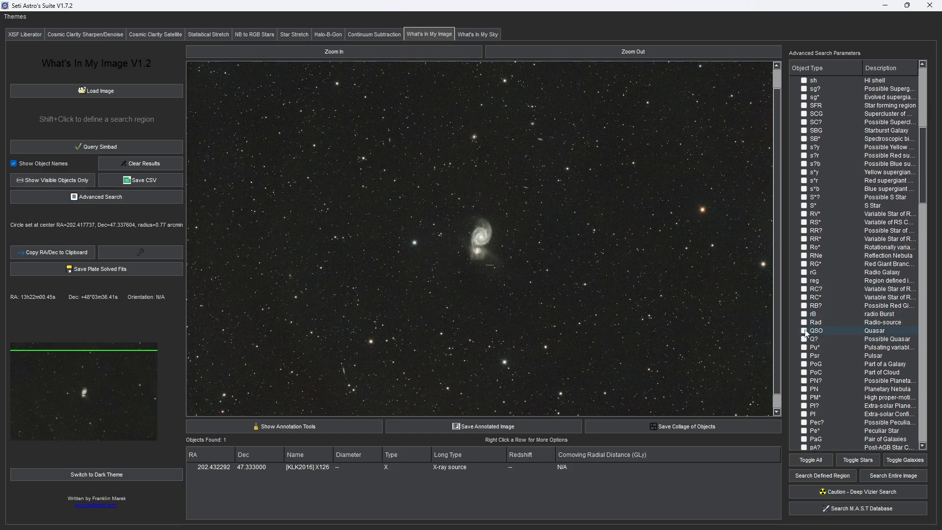
click(814, 476)
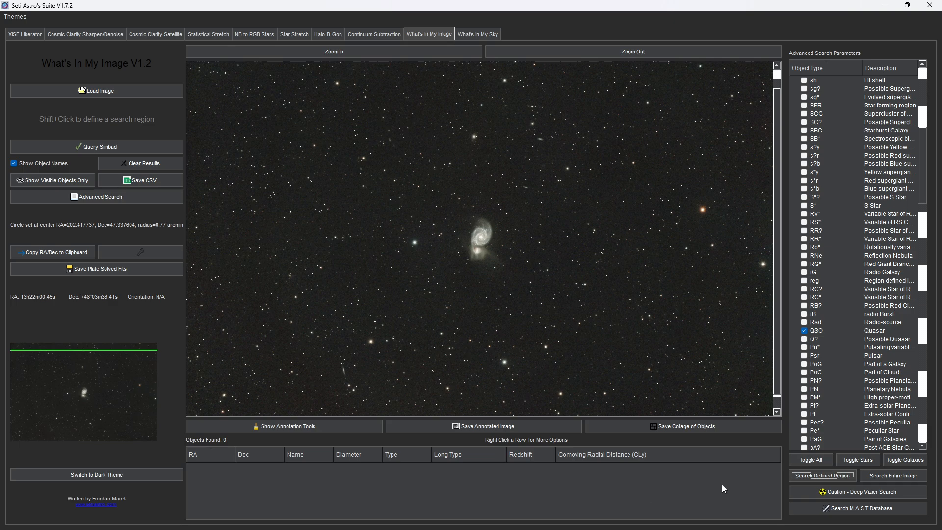
Search the entire image for quasars and examine the marked objects in the star field around and below M51.
click(887, 475)
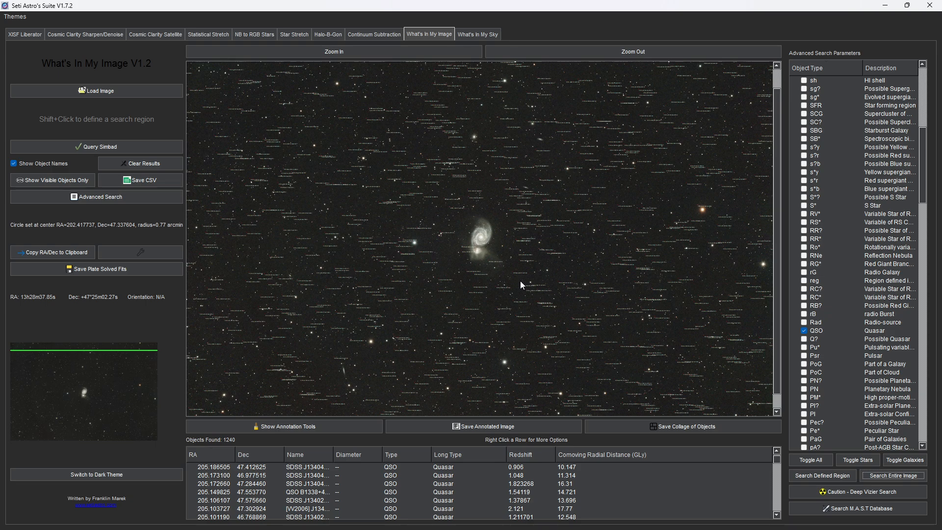
scroll(520, 281, up, 1)
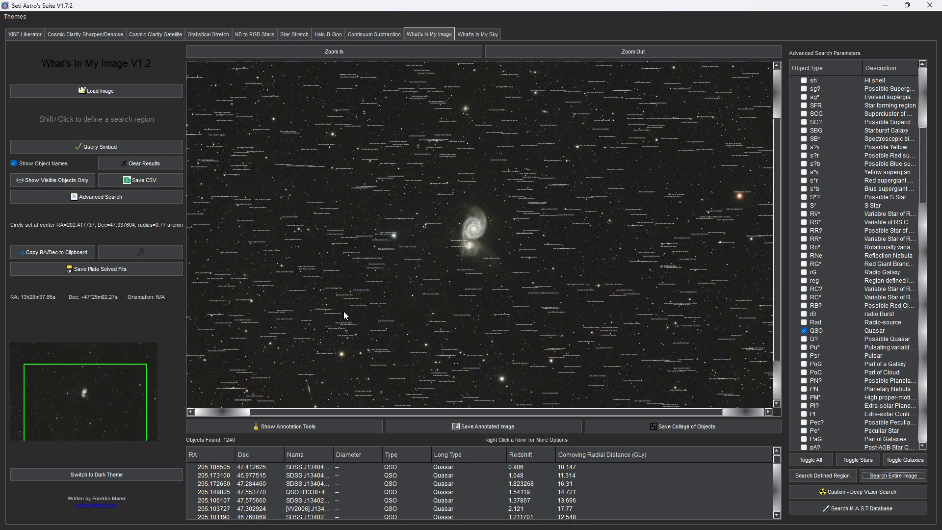
scroll(329, 321, up, 1)
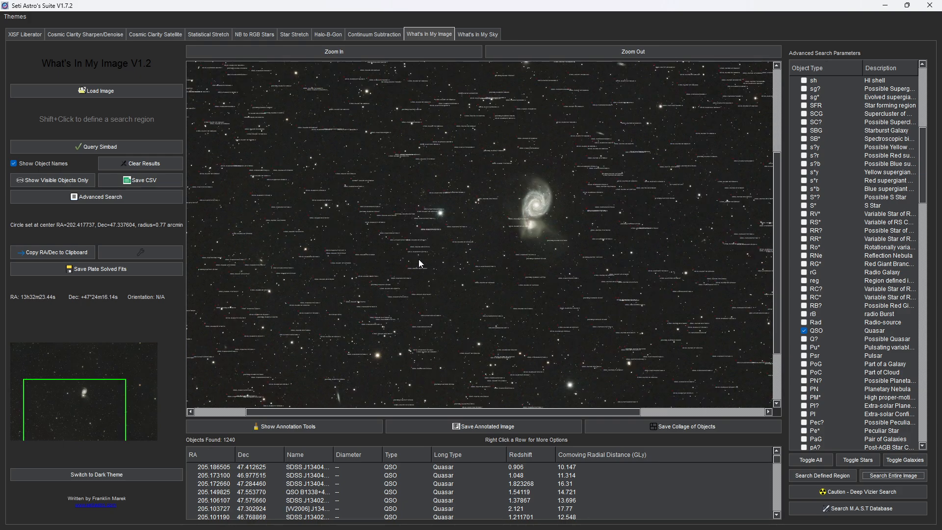
scroll(419, 260, up, 1)
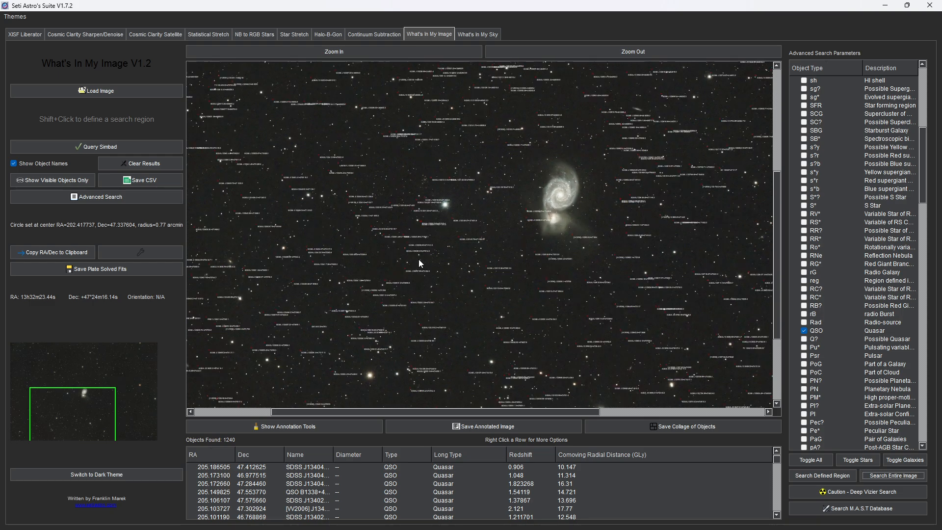
scroll(395, 248, up, 1)
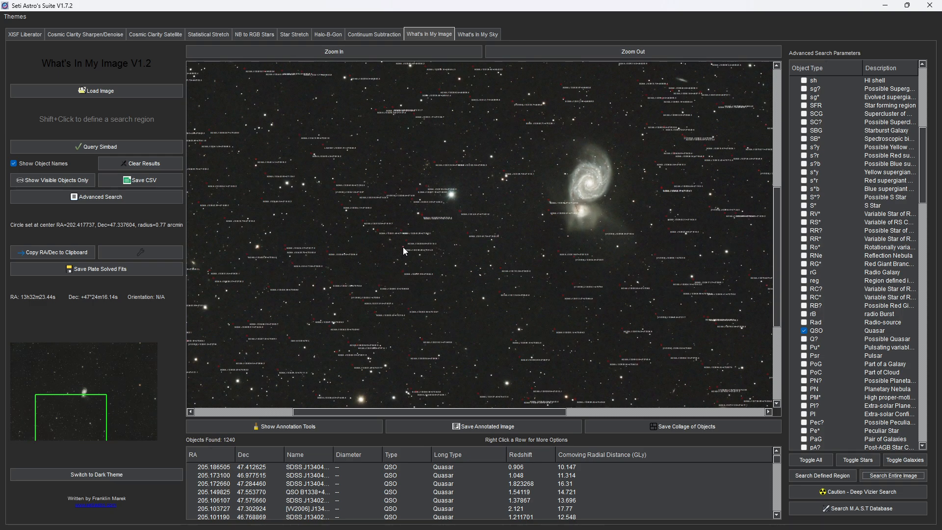
scroll(403, 251, up, 1)
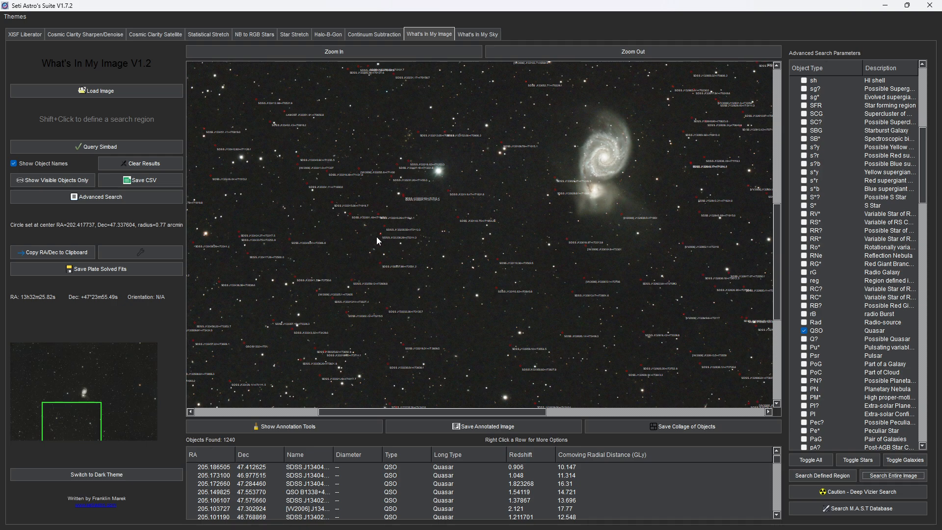
scroll(376, 239, up, 1)
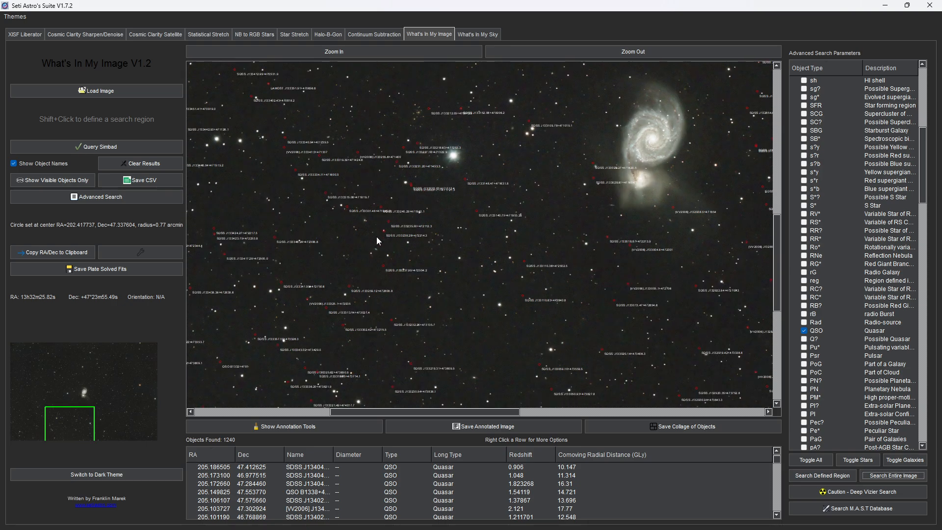
scroll(377, 240, up, 1)
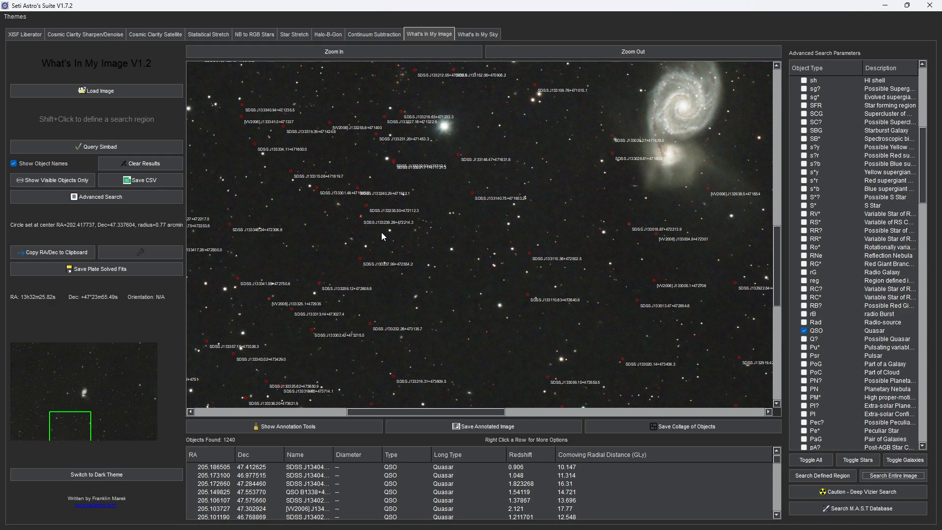
scroll(362, 222, up, 1)
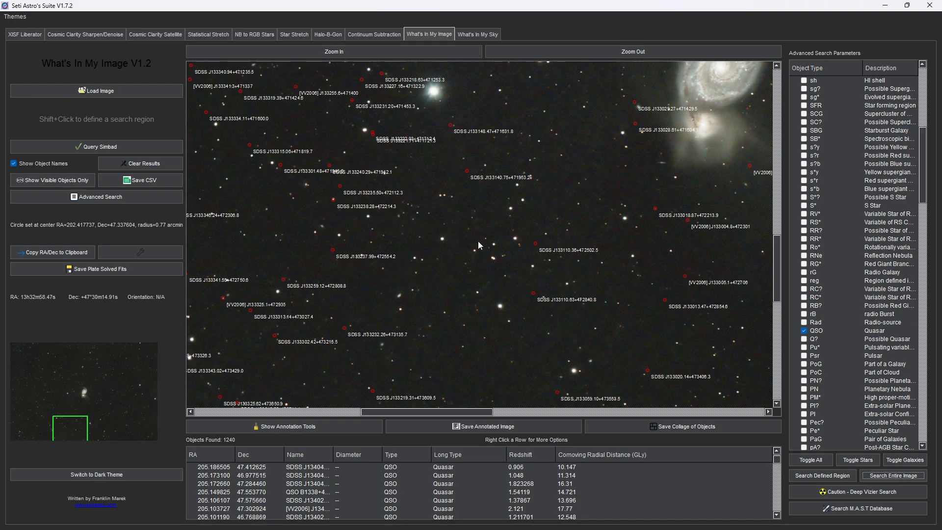
drag(500, 240, 412, 309)
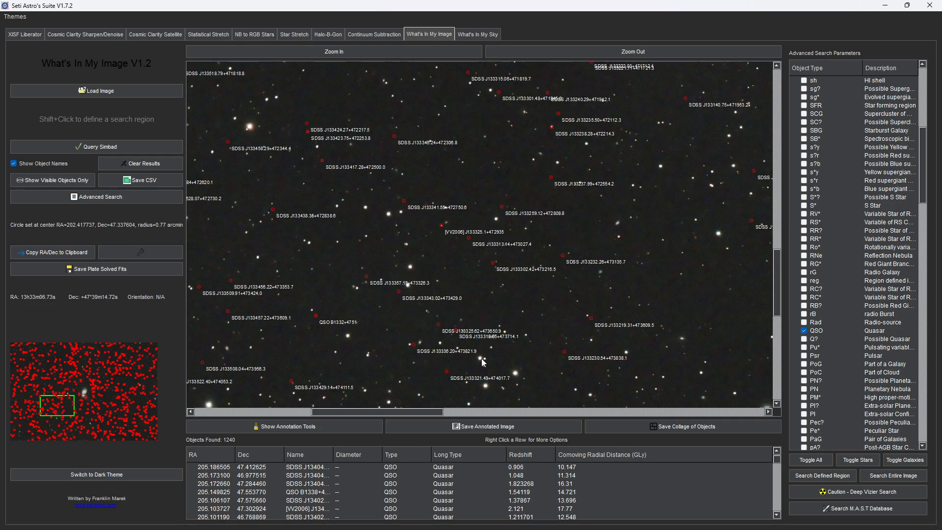
Clear the quasar results, show the entire image again and deselect the QSO object type.
click(151, 162)
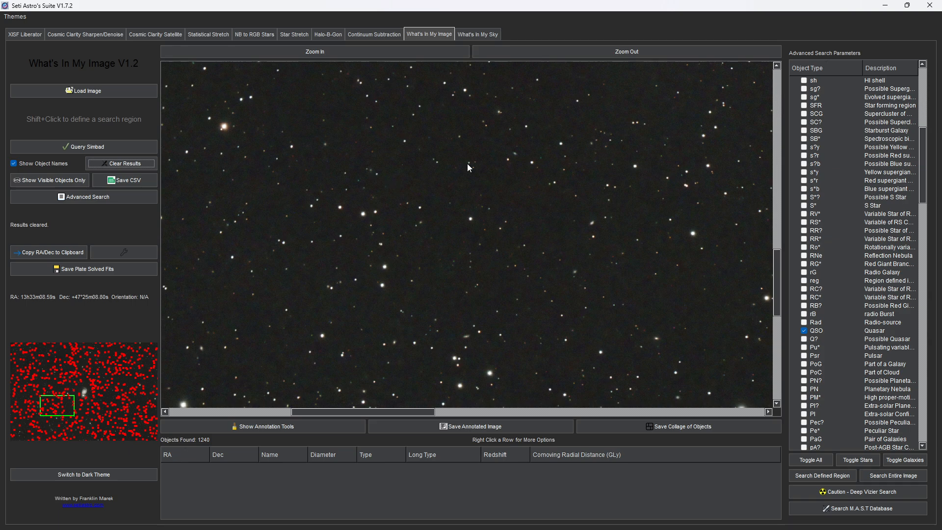
scroll(487, 198, up, 1)
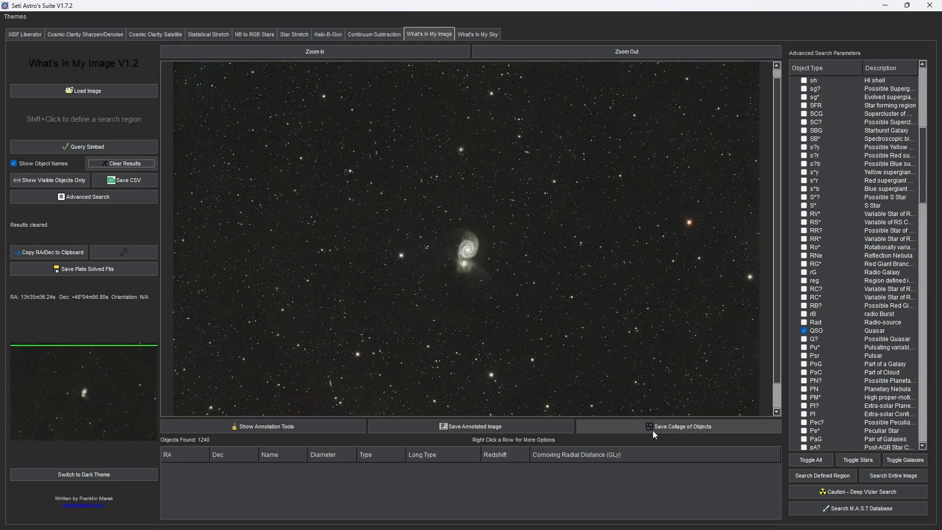
click(798, 331)
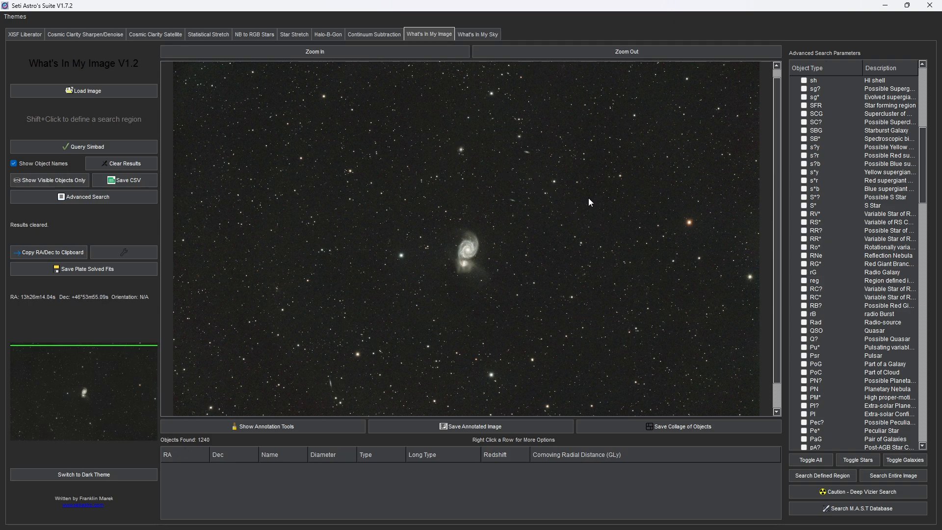
Revisit What's In My Sky and Cosmic Clarity Sharpen/Denoise, examining the dust lanes and star clusters across the loaded galaxy image.
click(486, 35)
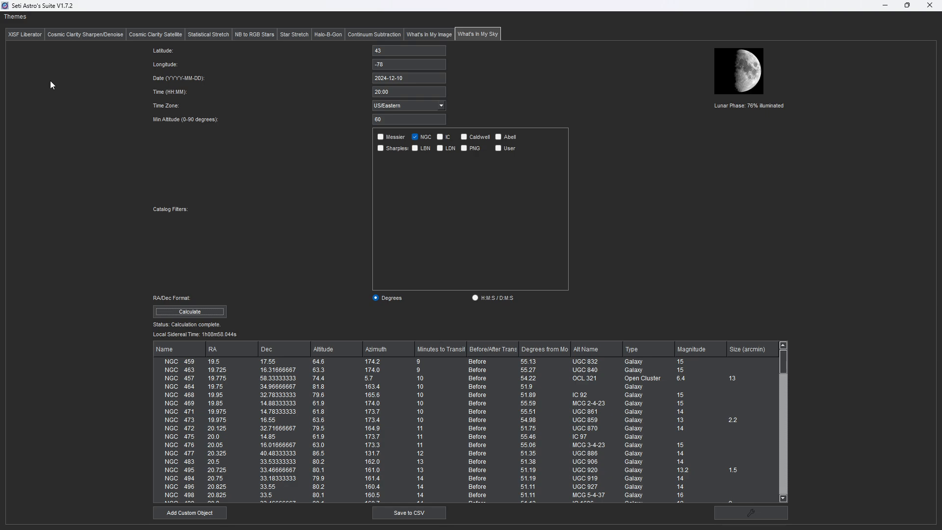
click(96, 38)
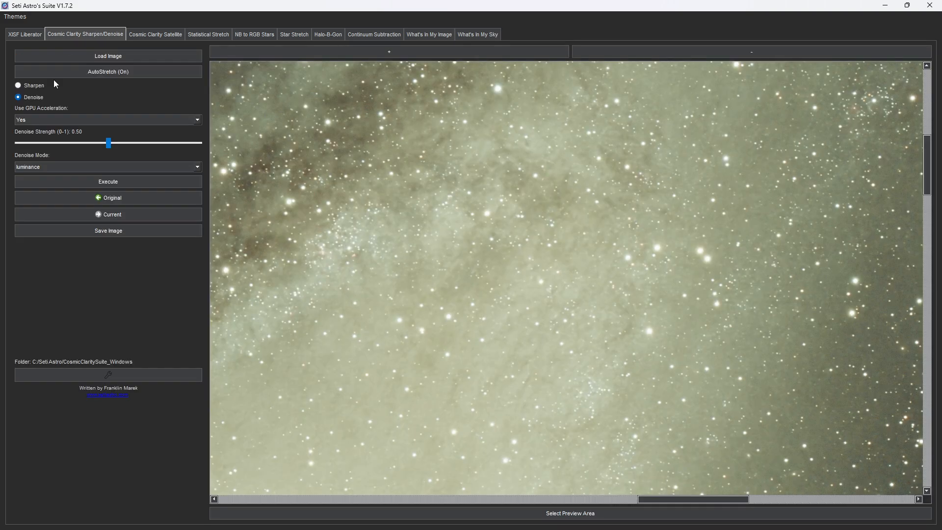
drag(400, 201, 686, 220)
drag(473, 340, 563, 192)
drag(453, 317, 510, 242)
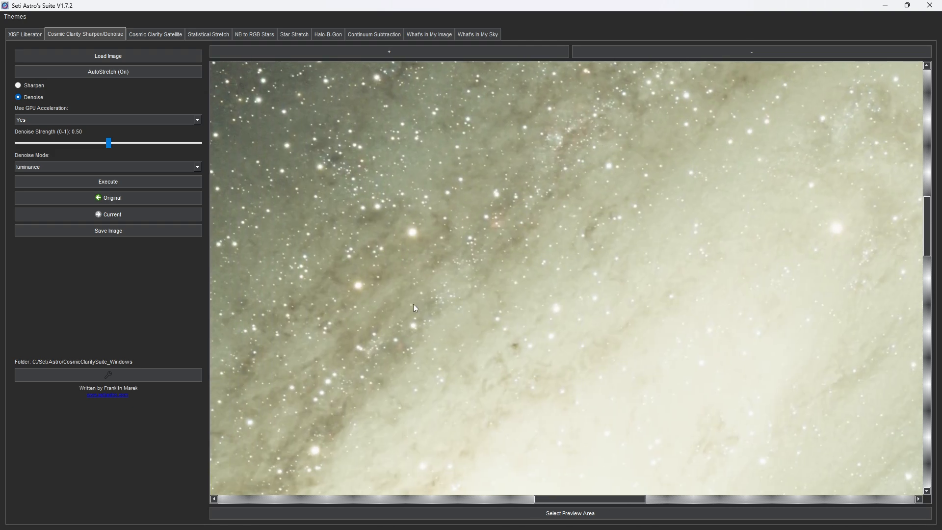
drag(413, 304, 581, 216)
drag(477, 290, 436, 271)
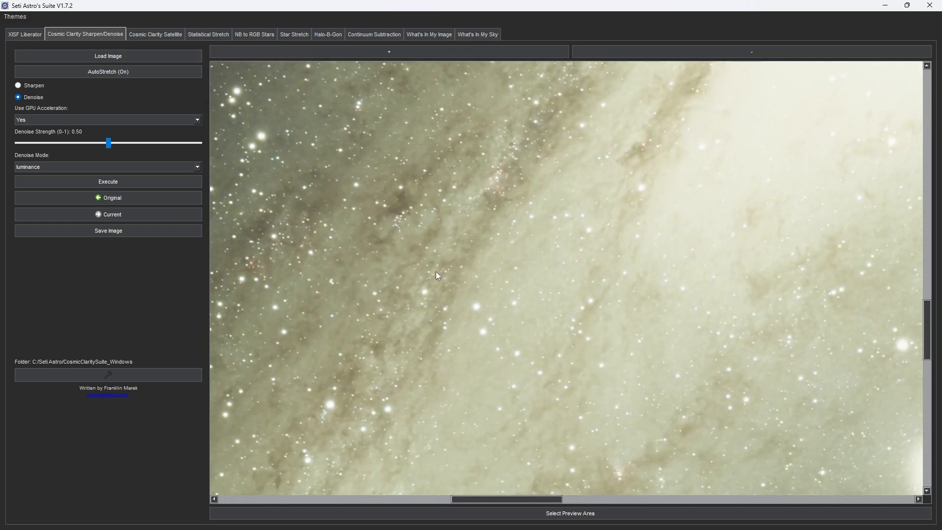
drag(323, 290, 435, 256)
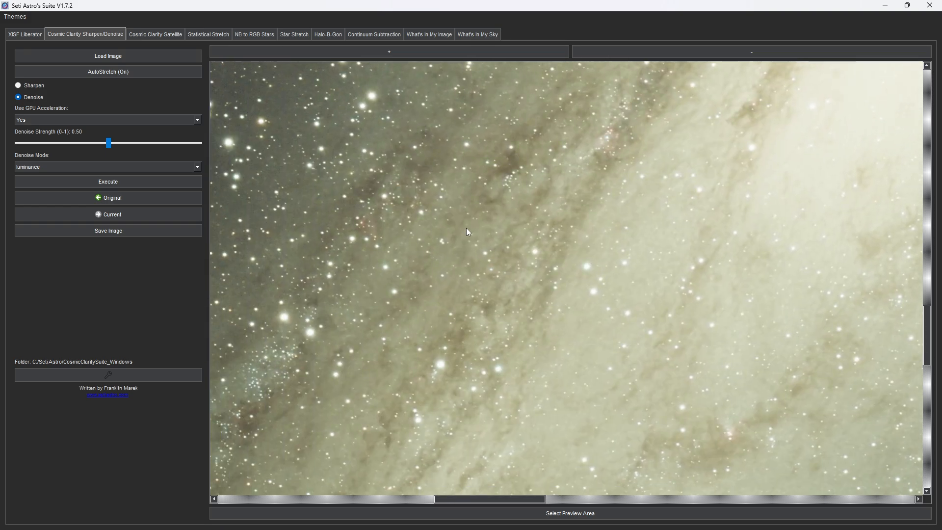